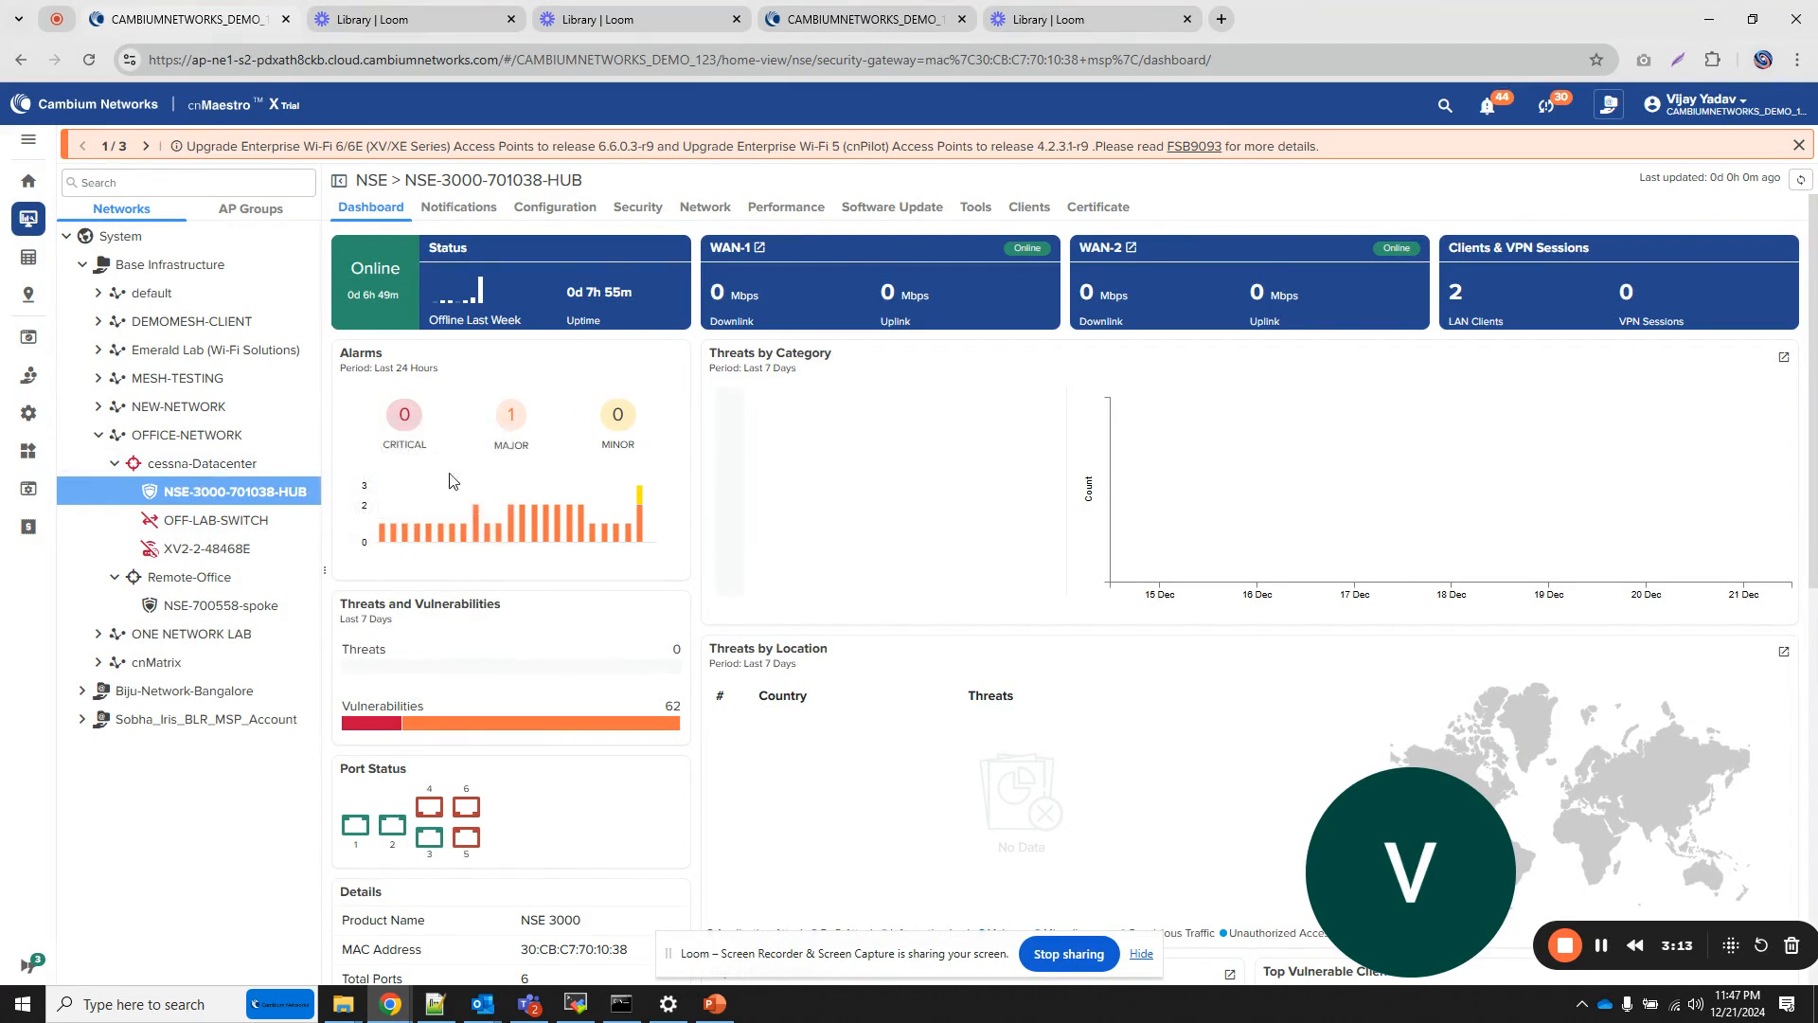
- Open the hub device's NSE group Charter_BayCity_NSE for editing and enable site-to-site VPN in its VPN settings
click(573, 218)
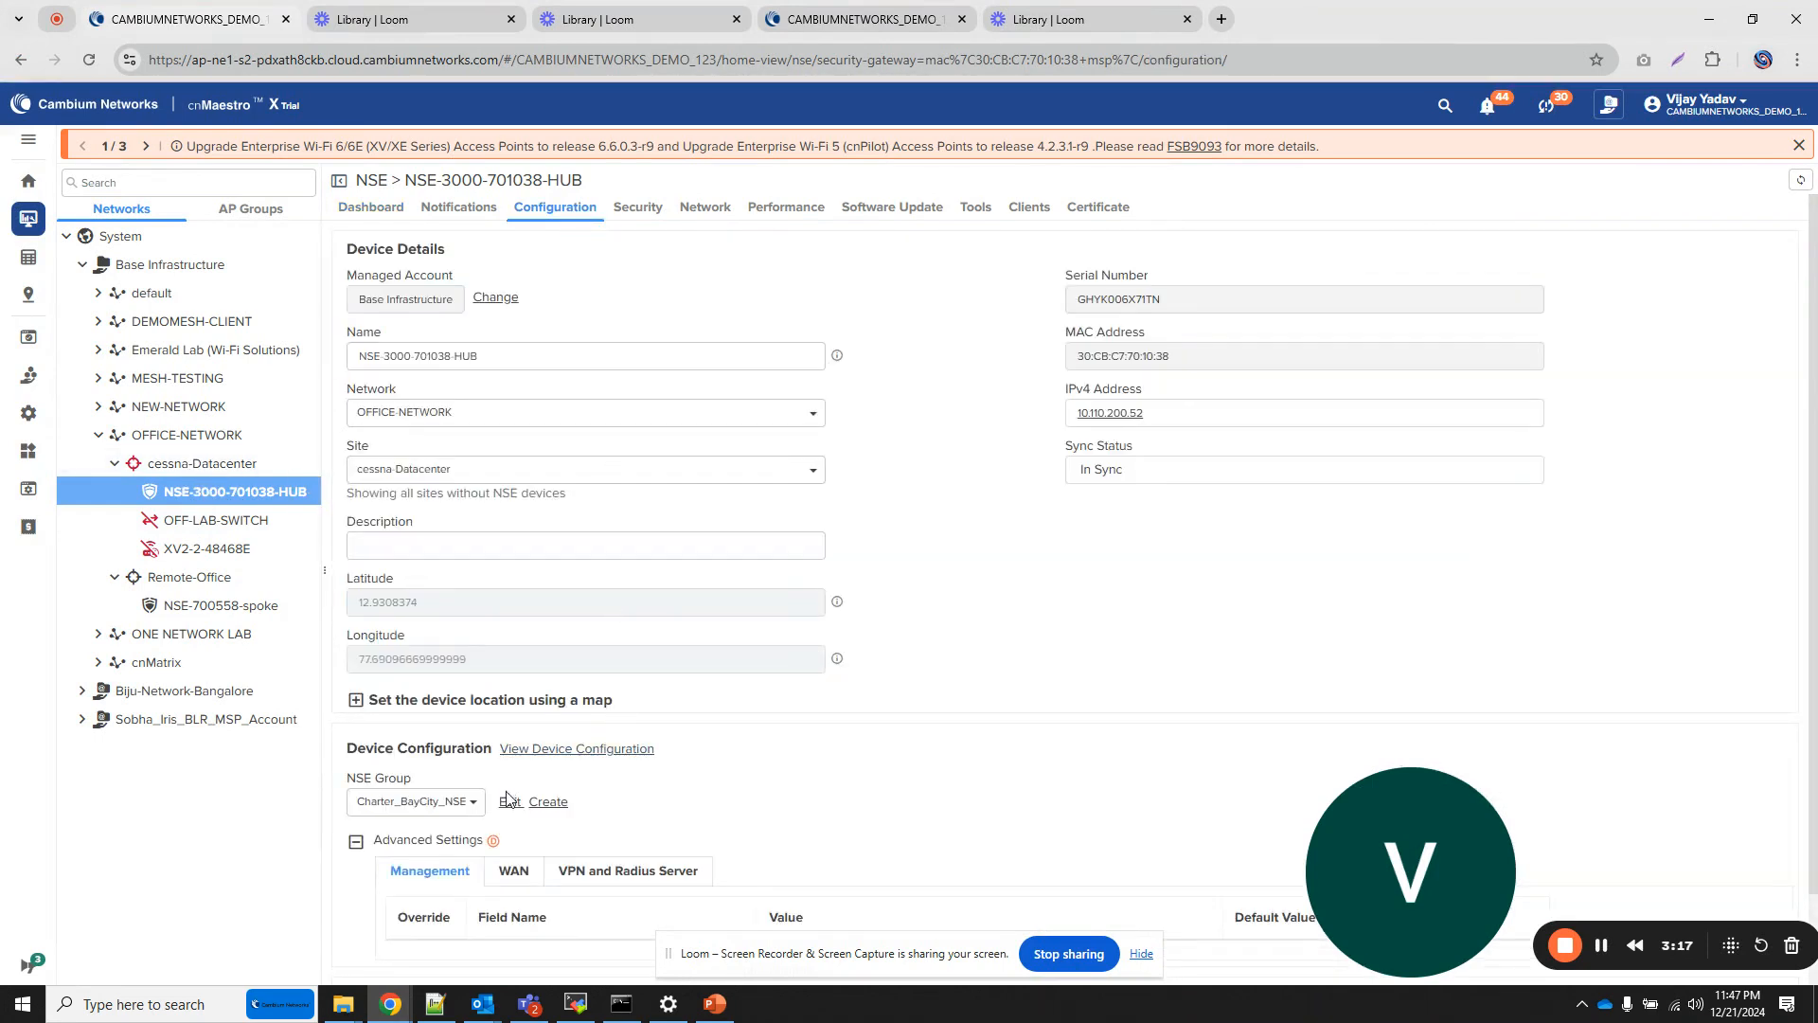
click(510, 802)
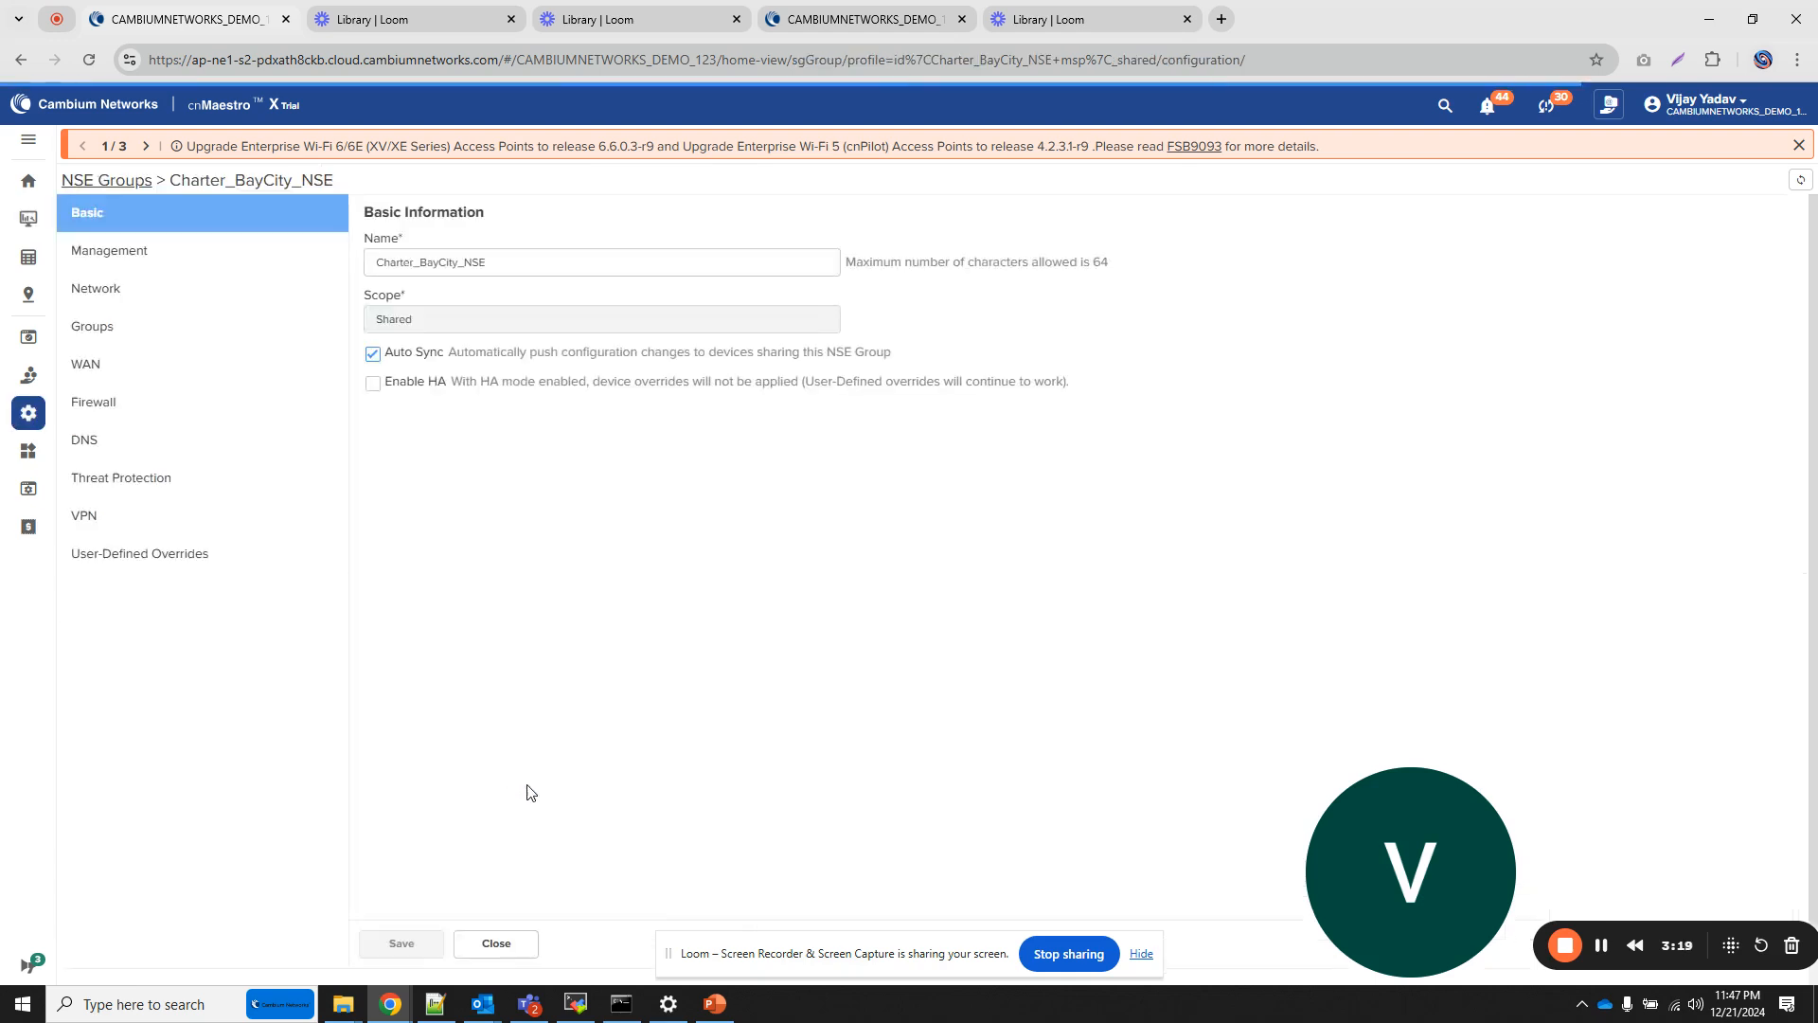
click(161, 524)
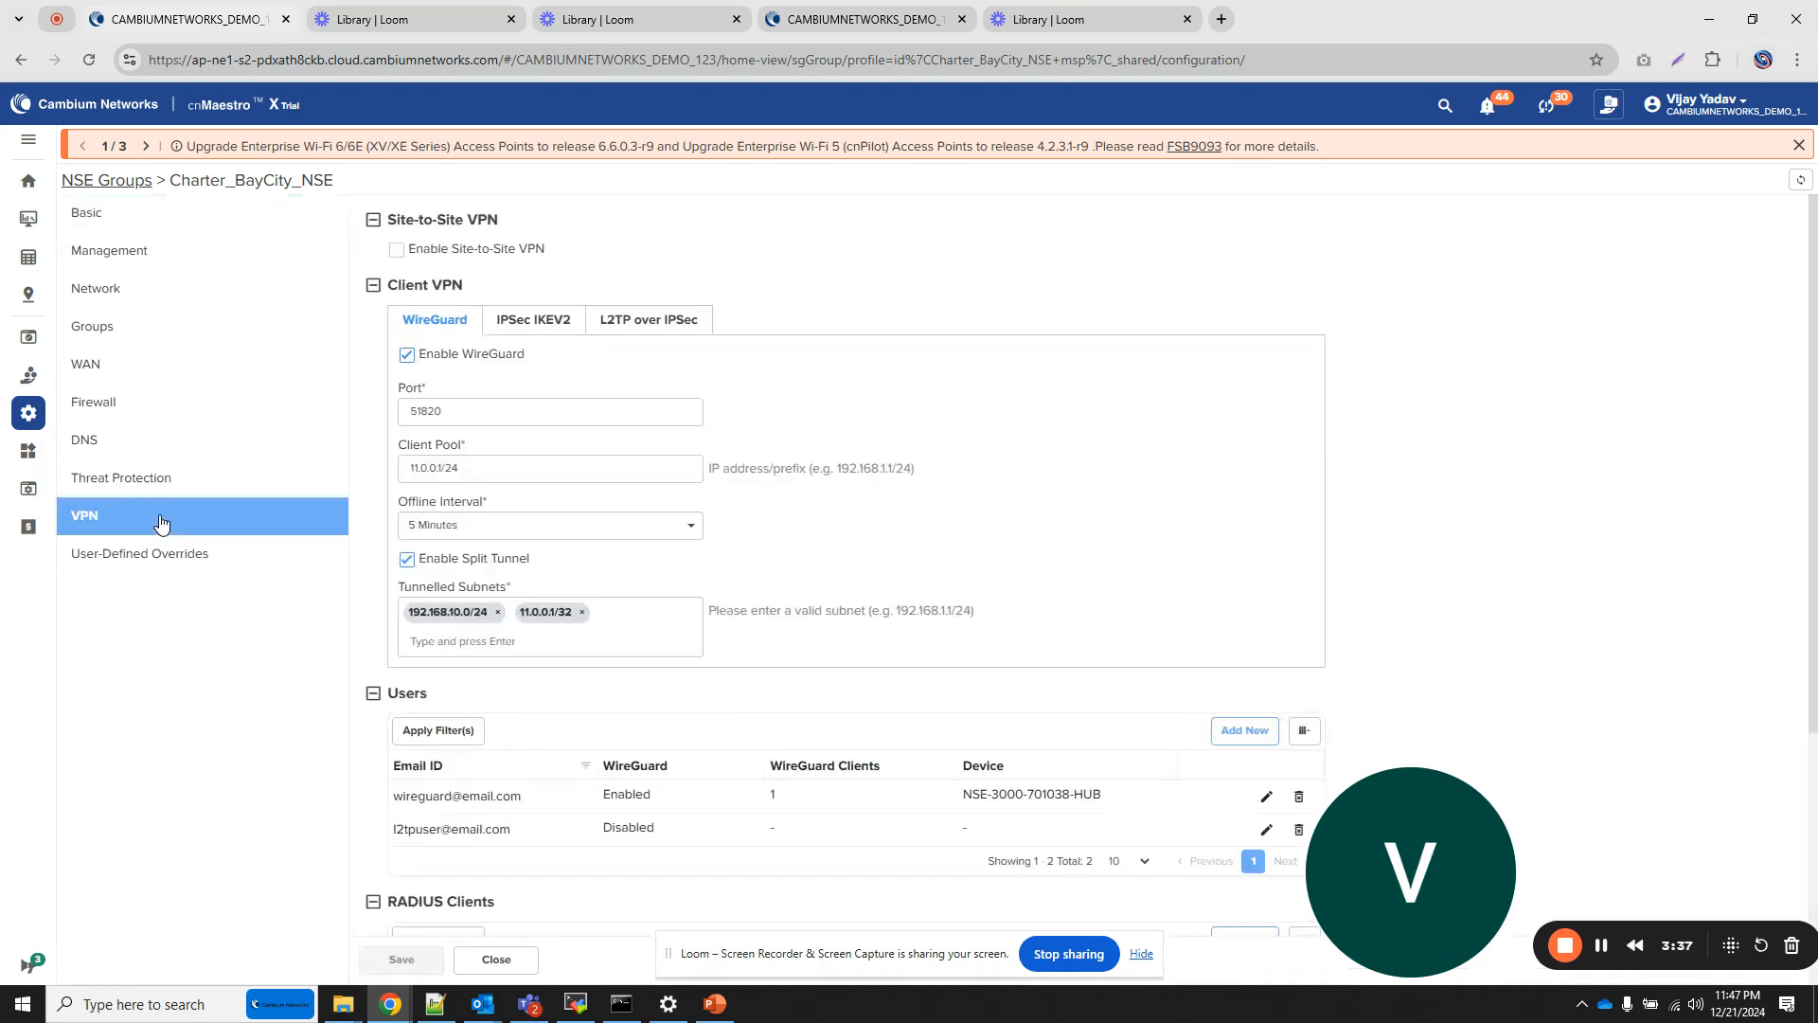
click(397, 249)
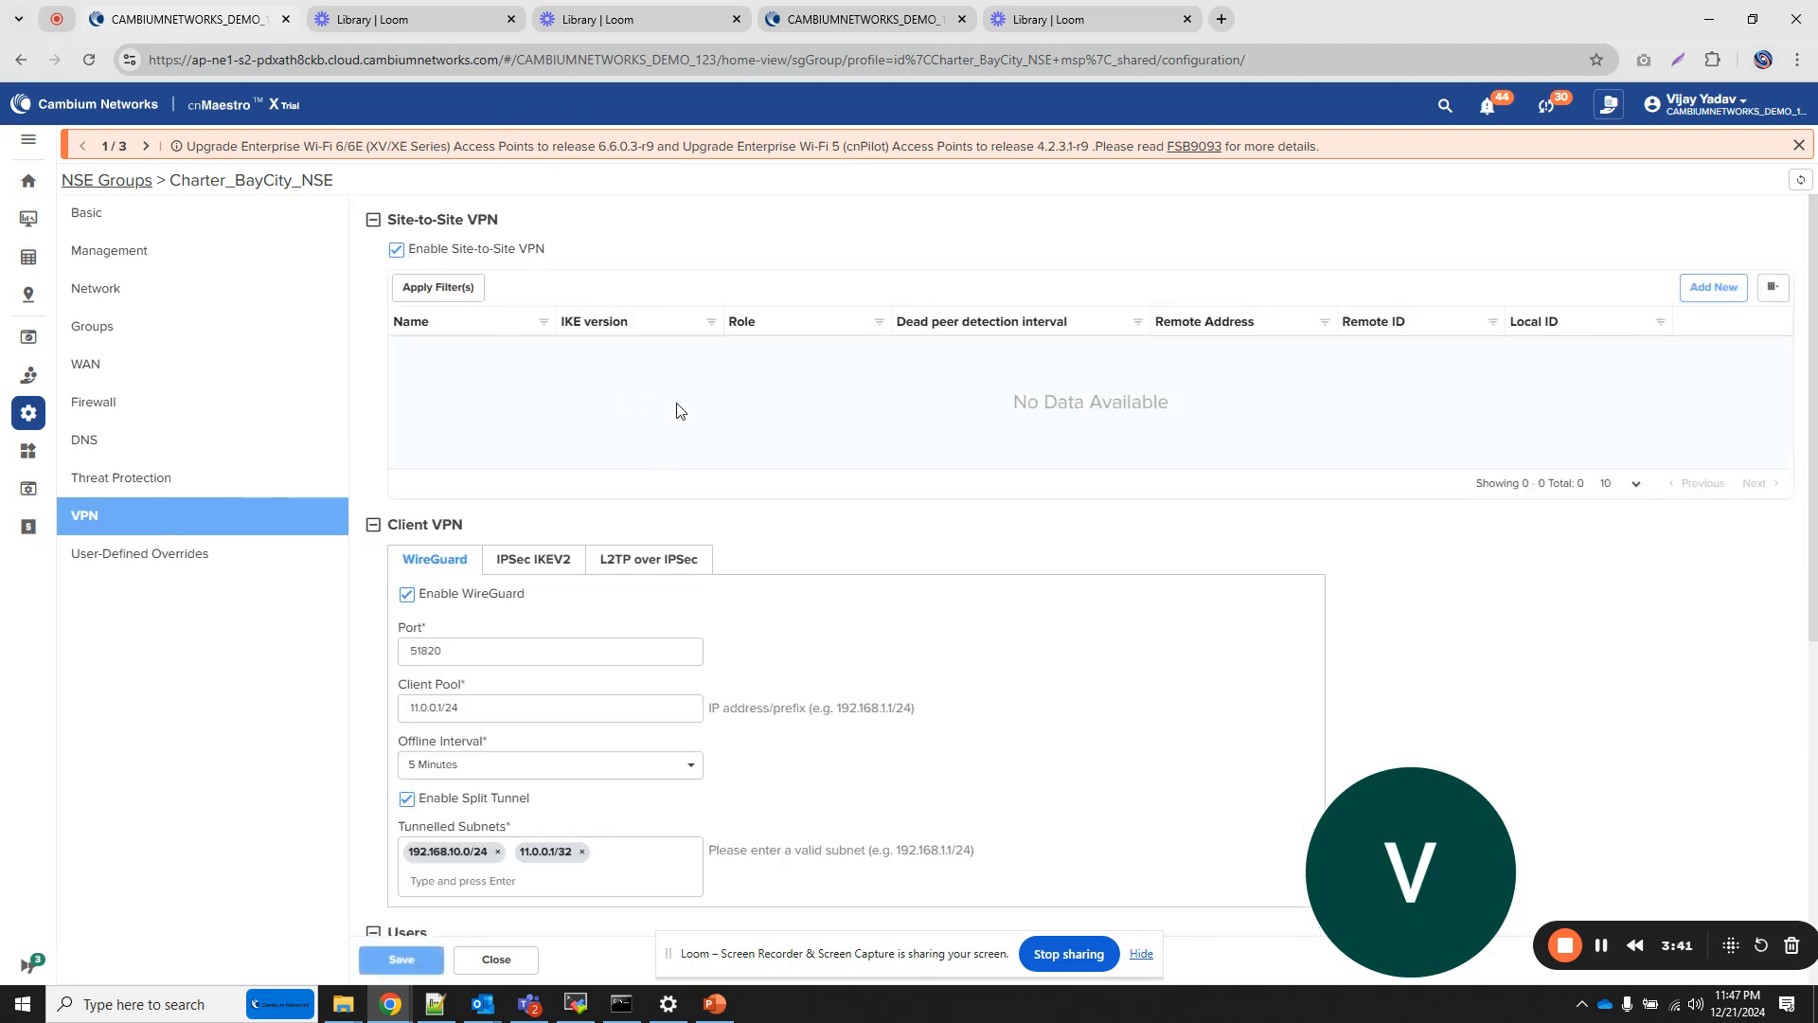
- Start a new site-to-site VPN entry in the hub's group and name it to-spoke
click(1714, 288)
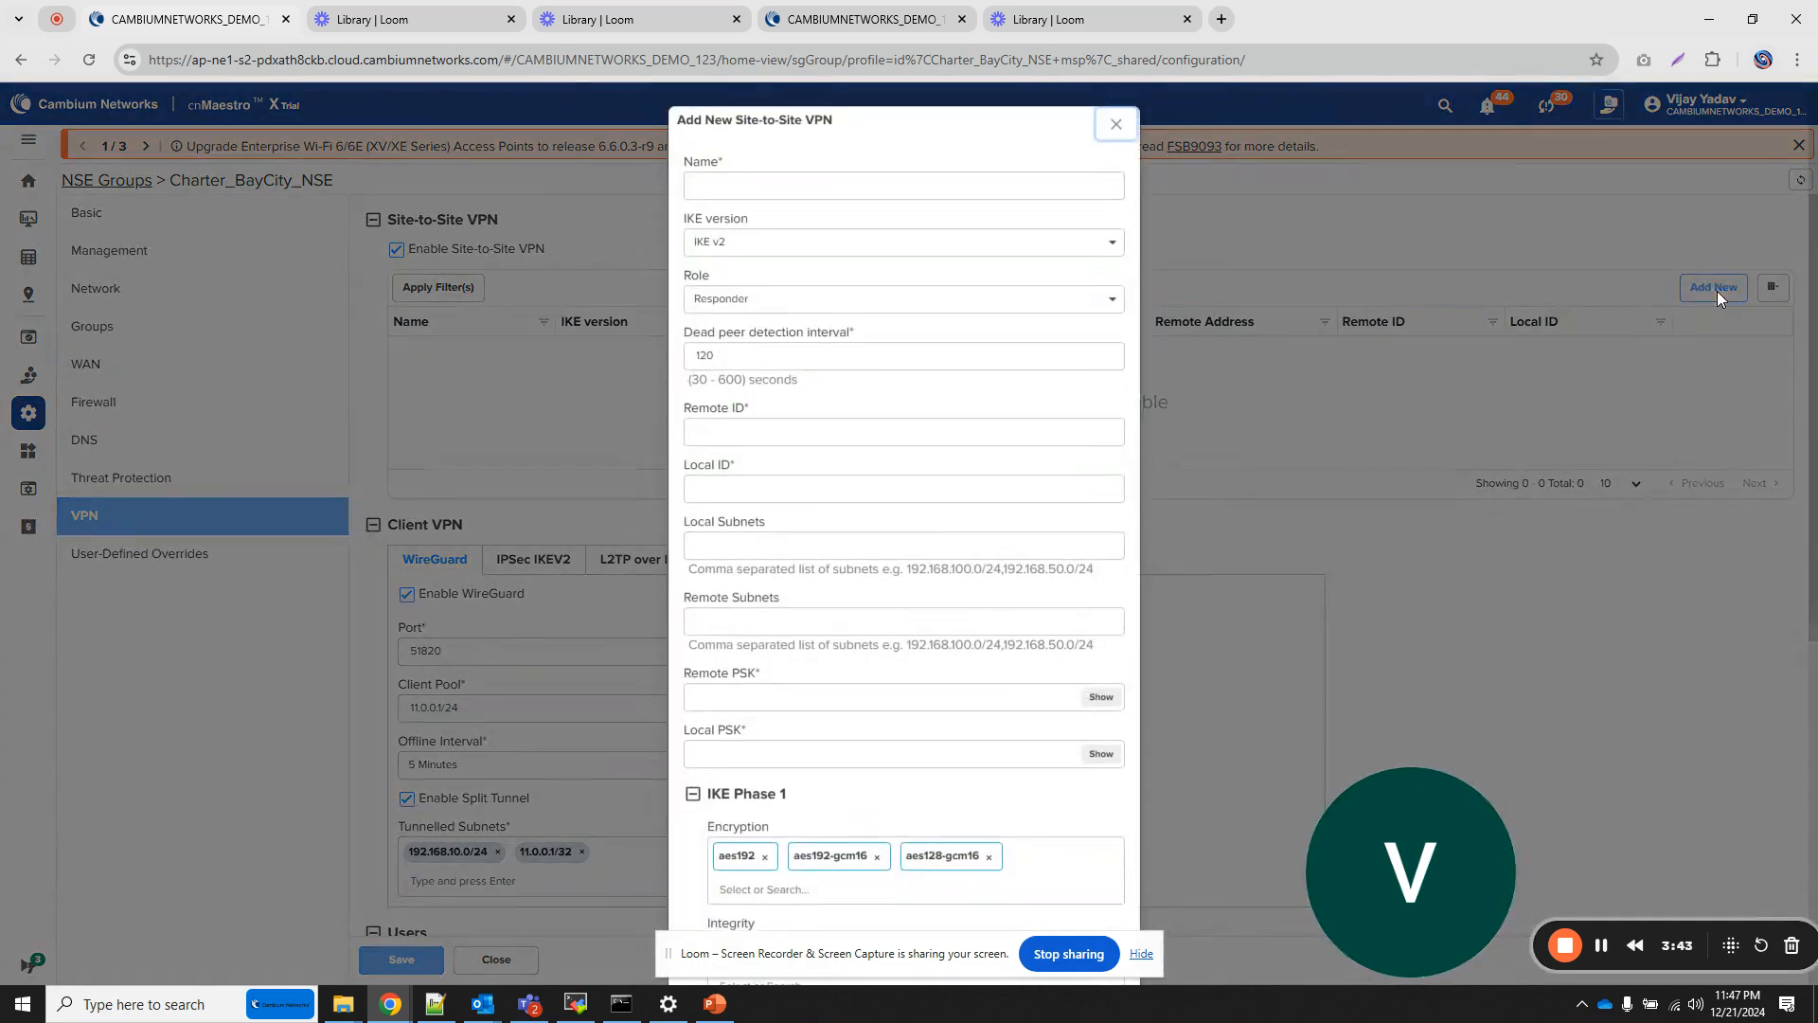
click(802, 188)
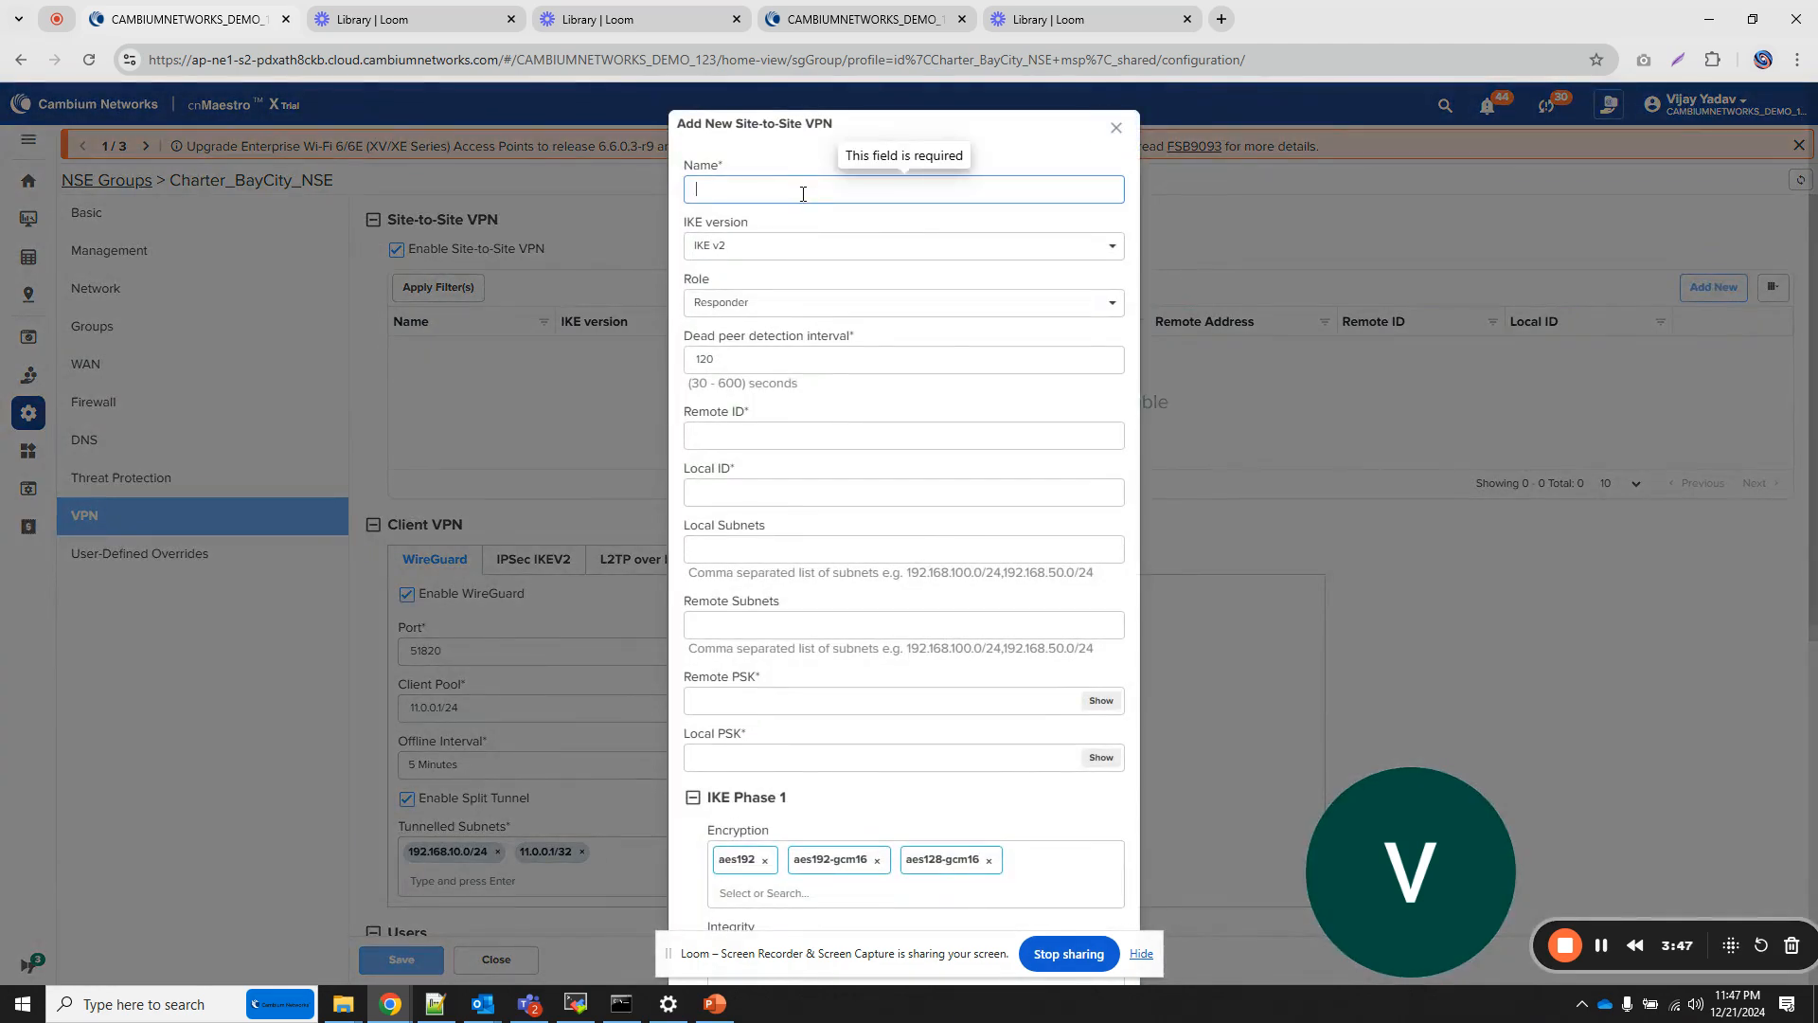
text(tu)
text(-spoke)
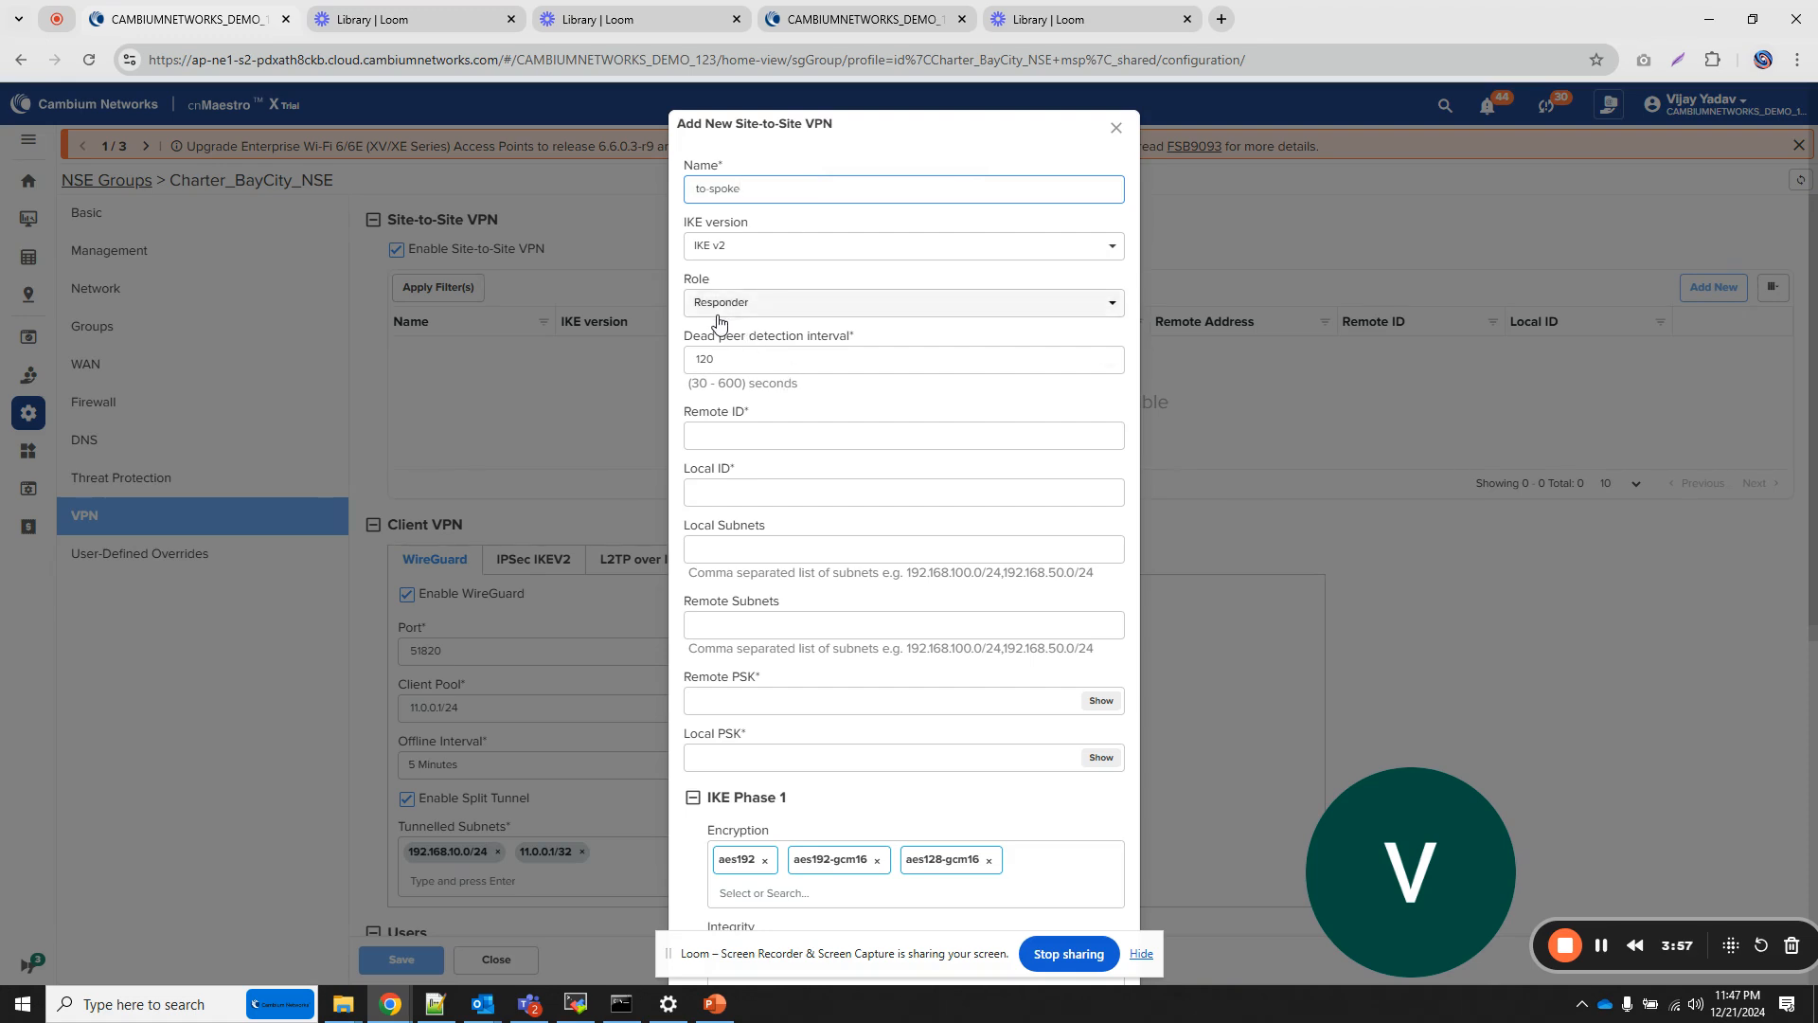
- Set the hub VPN entry's remote ID to spoke and its local ID to hub
click(800, 437)
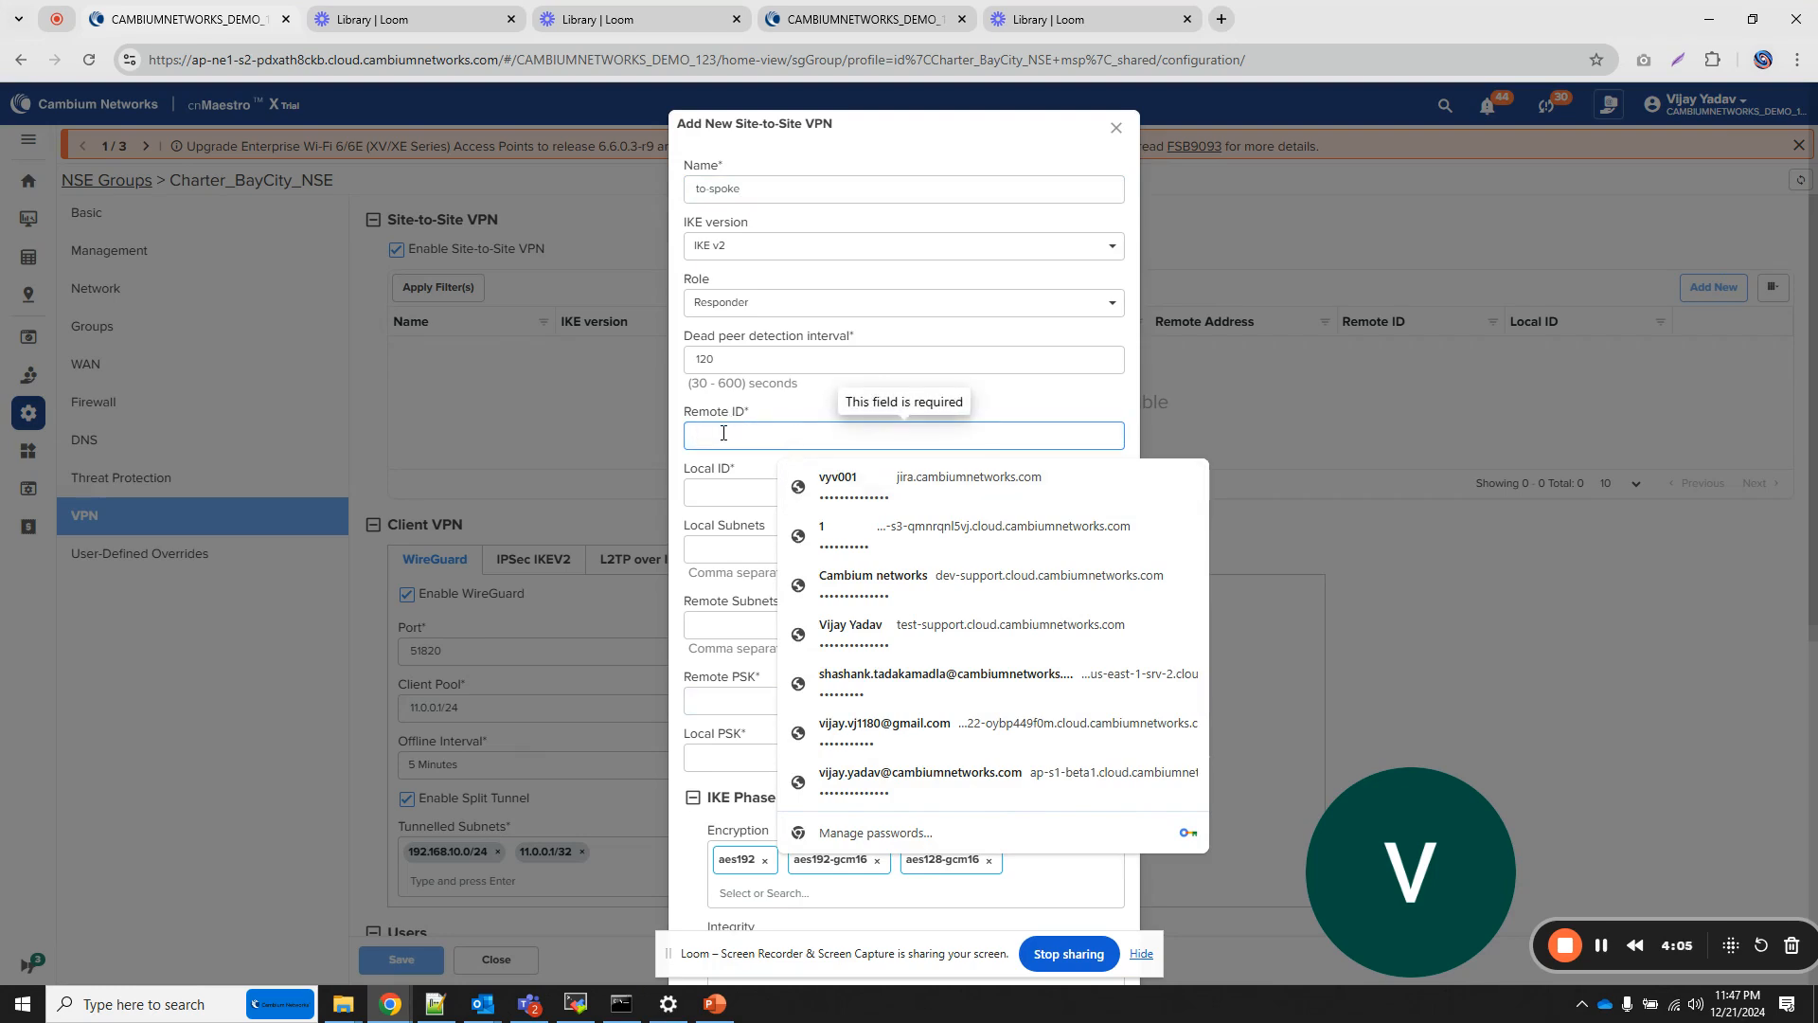
text(spo)
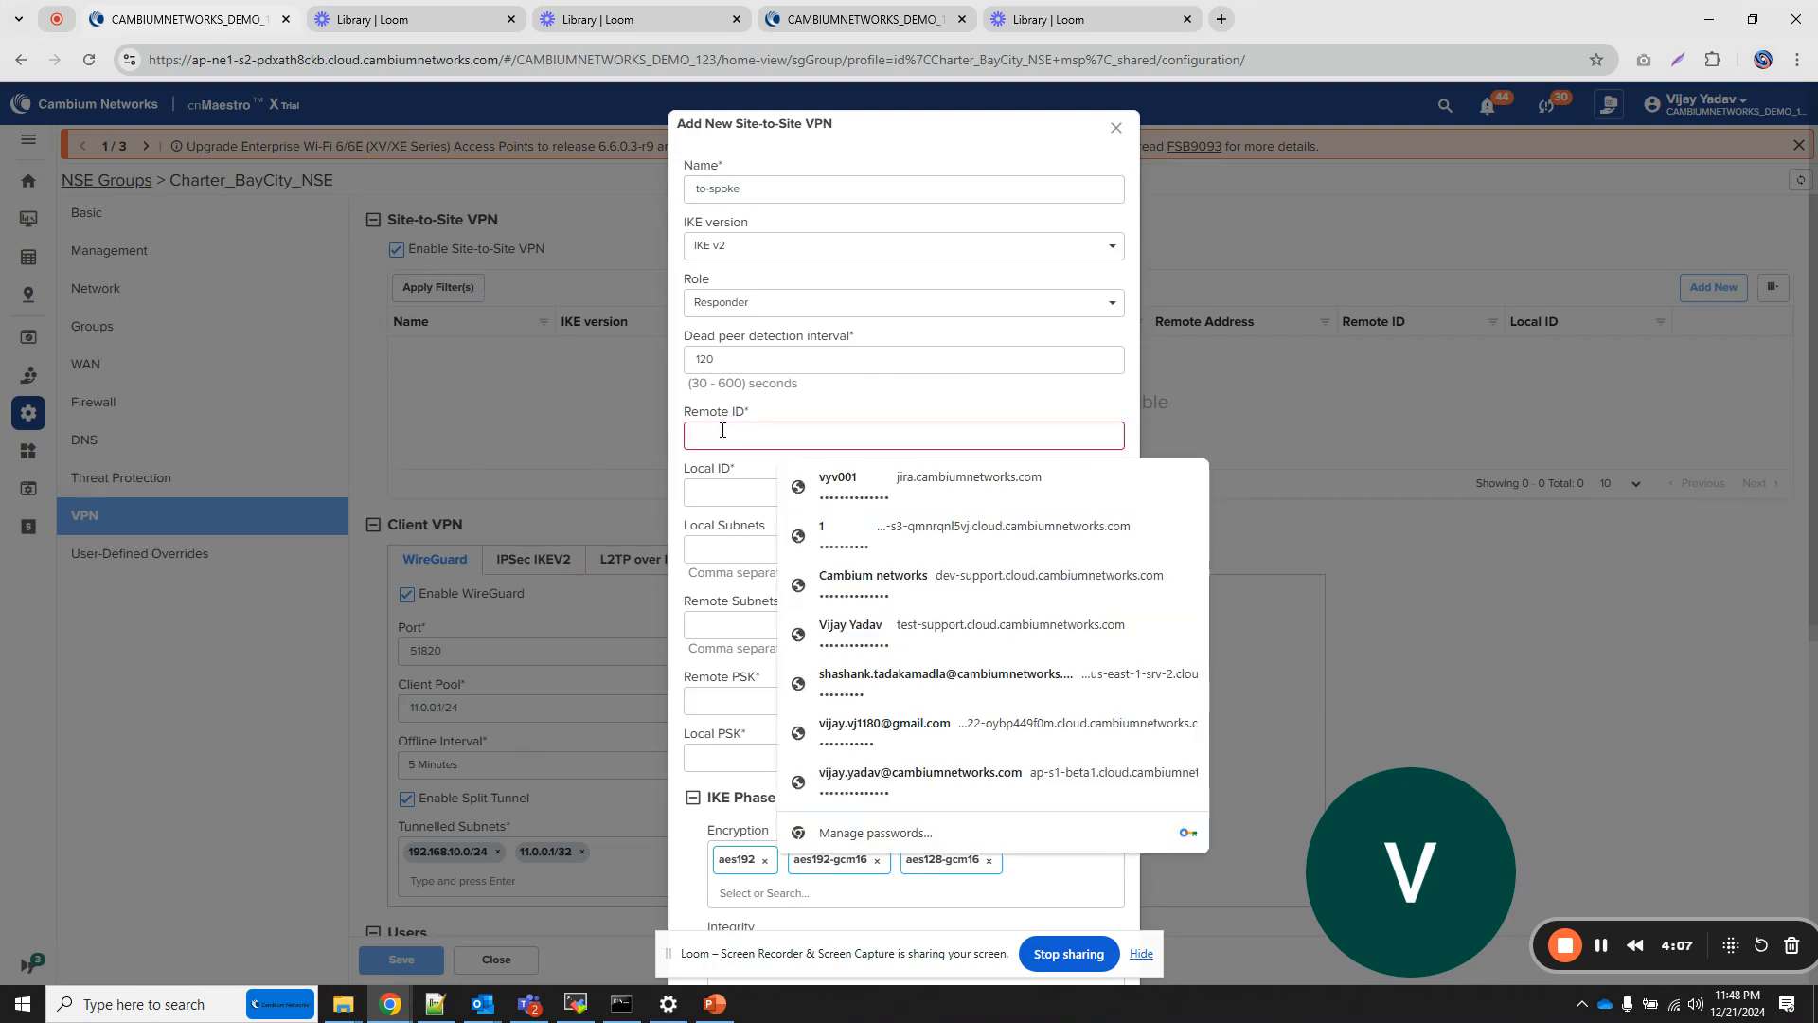
text(ke)
key(Tab)
text(hub)
- Set the local subnet of the hub's VPN entry to 192.168.30.0/24
key(Tab)
text(192)
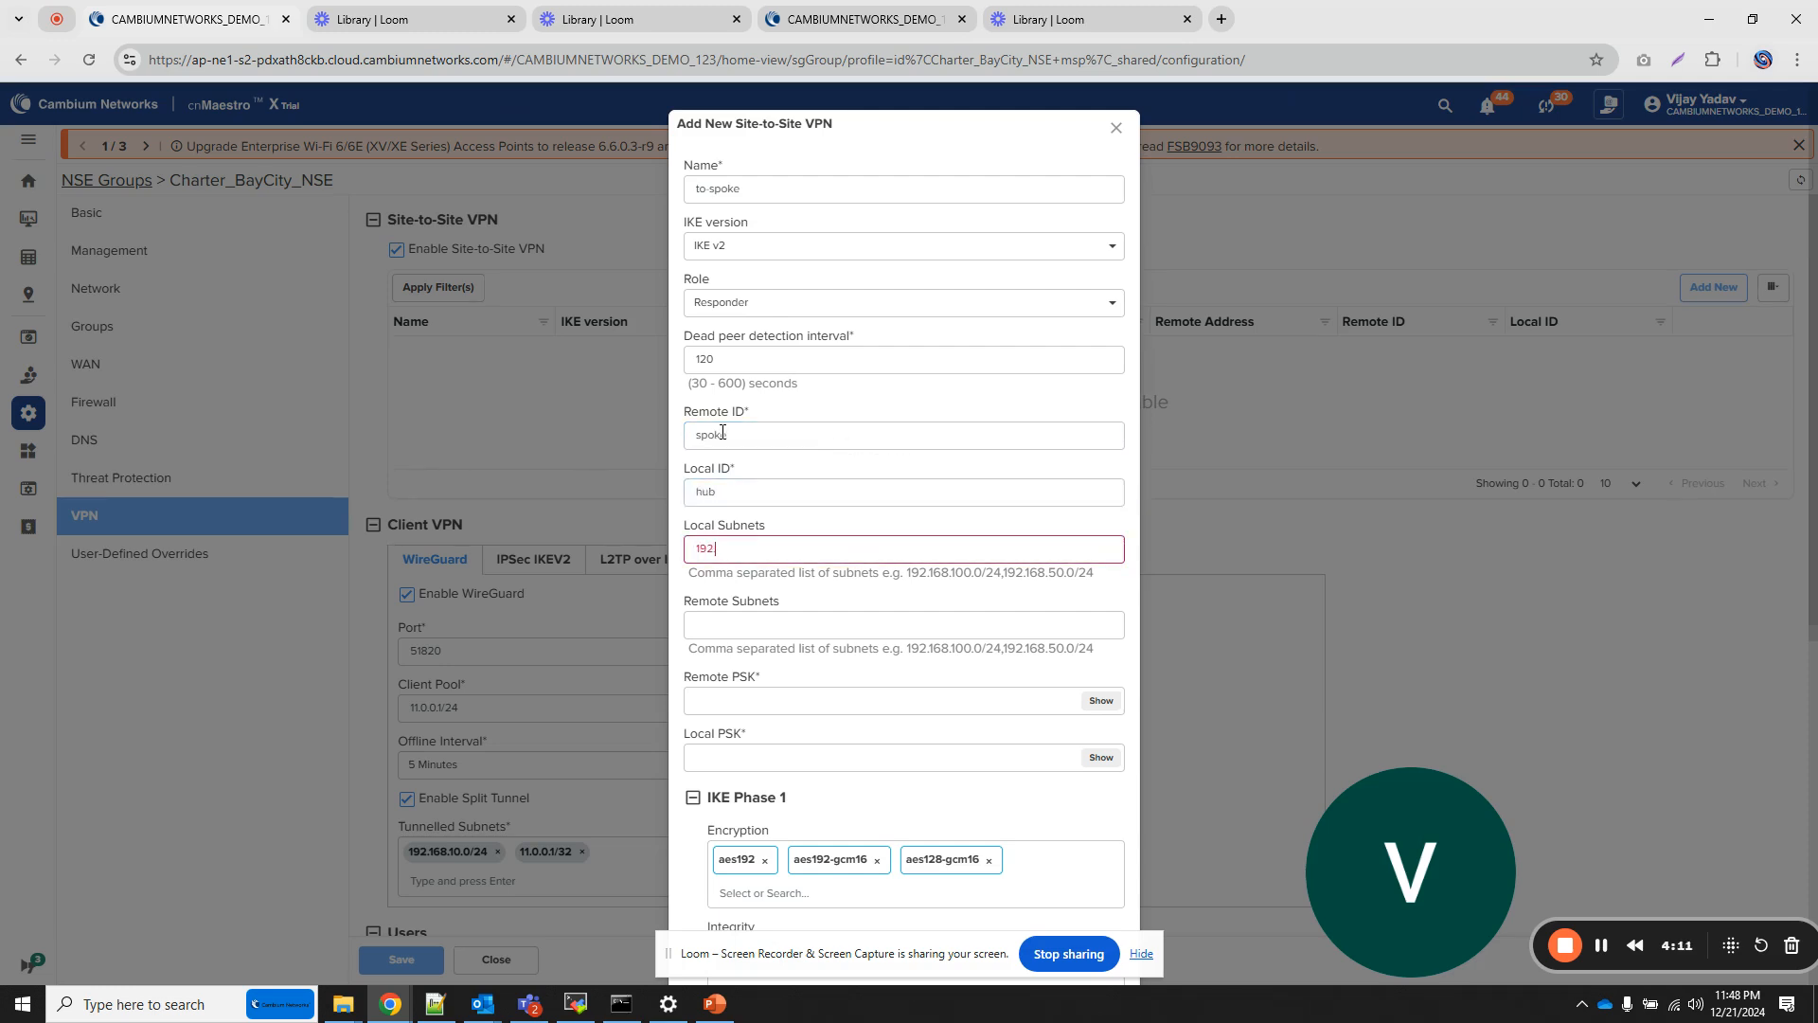
text(.168.30.0/24)
key(Tab)
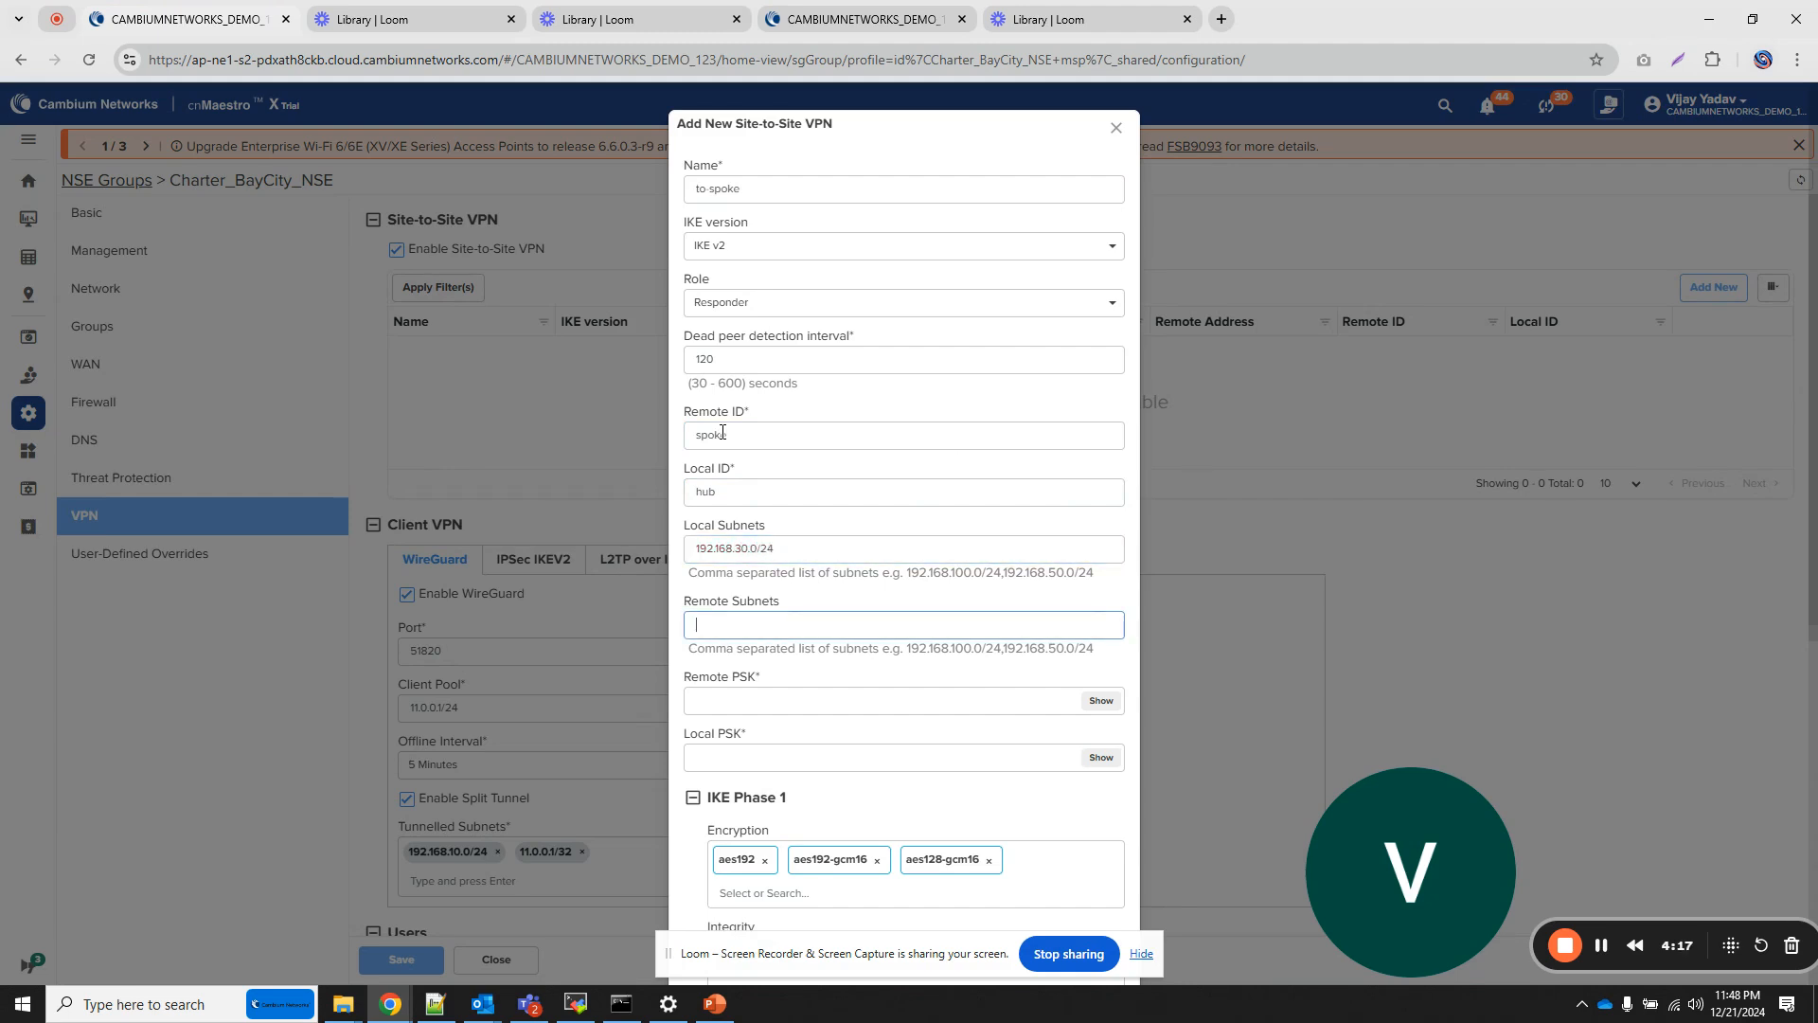
- Copy the local subnet into the remote subnets and change it there to 192.168.152.0/24
drag(794, 539, 646, 543)
key(ctrl+c)
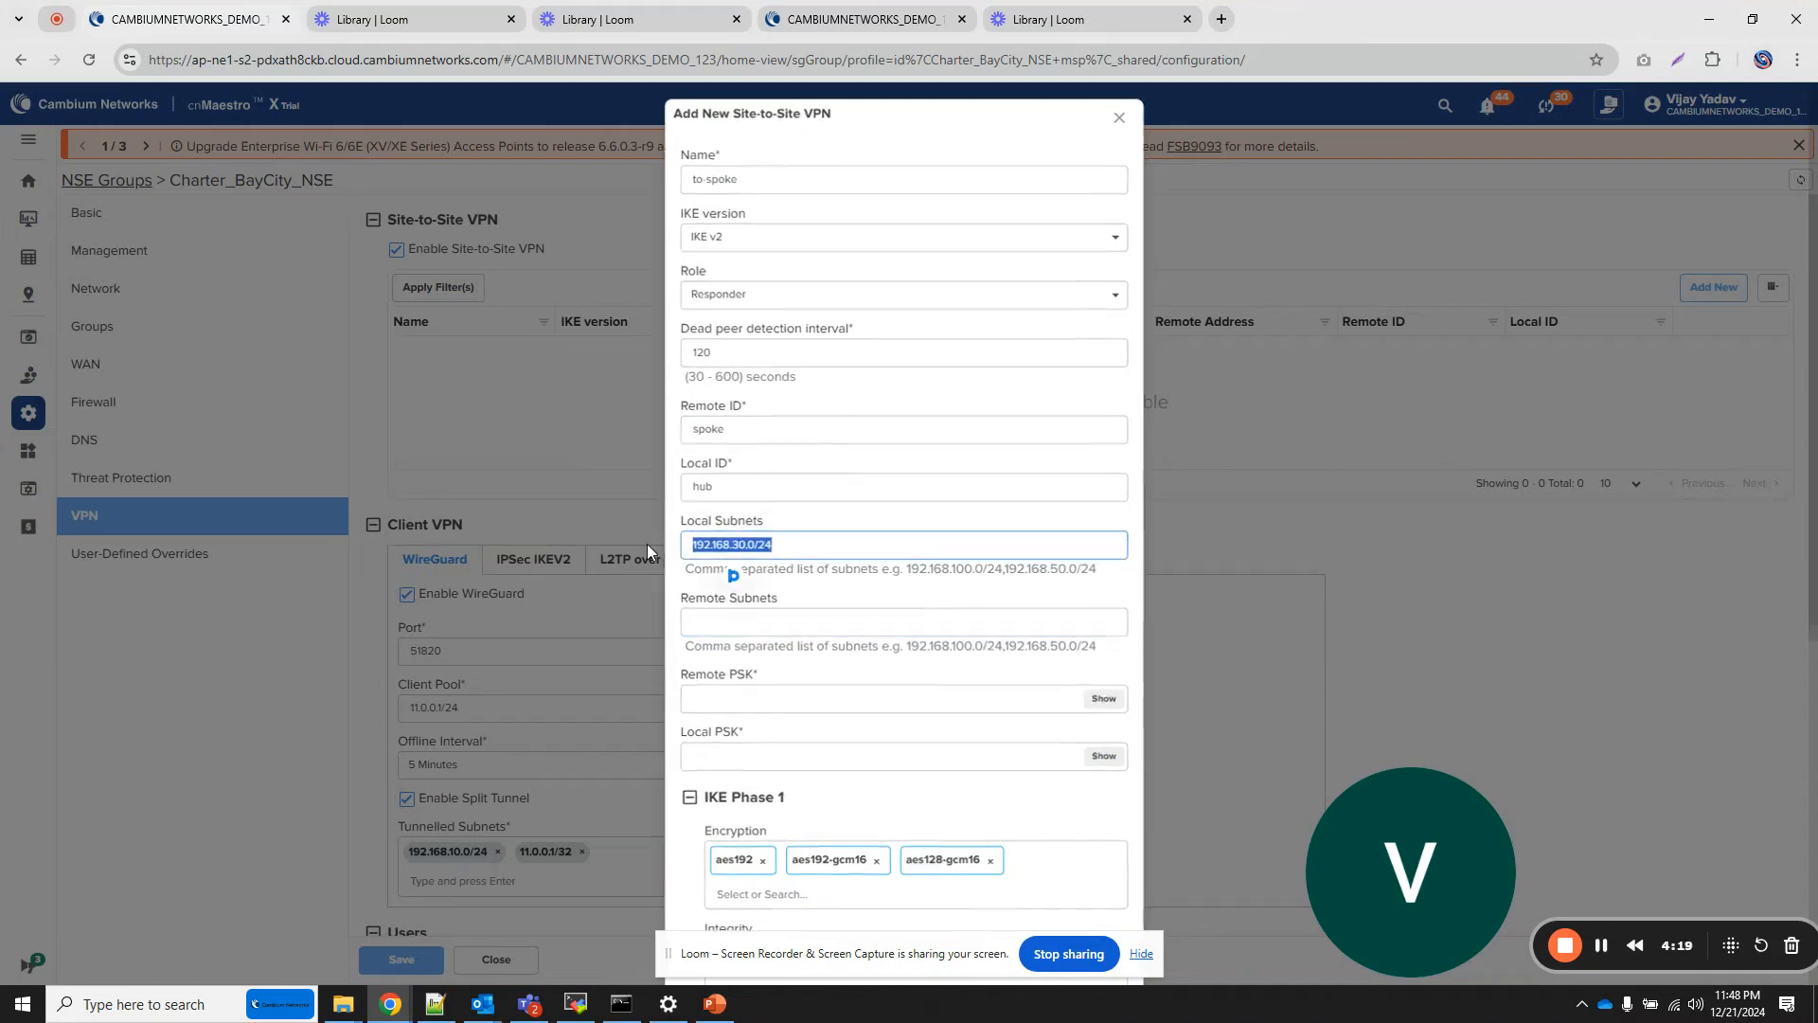
click(769, 626)
key(ctrl+v)
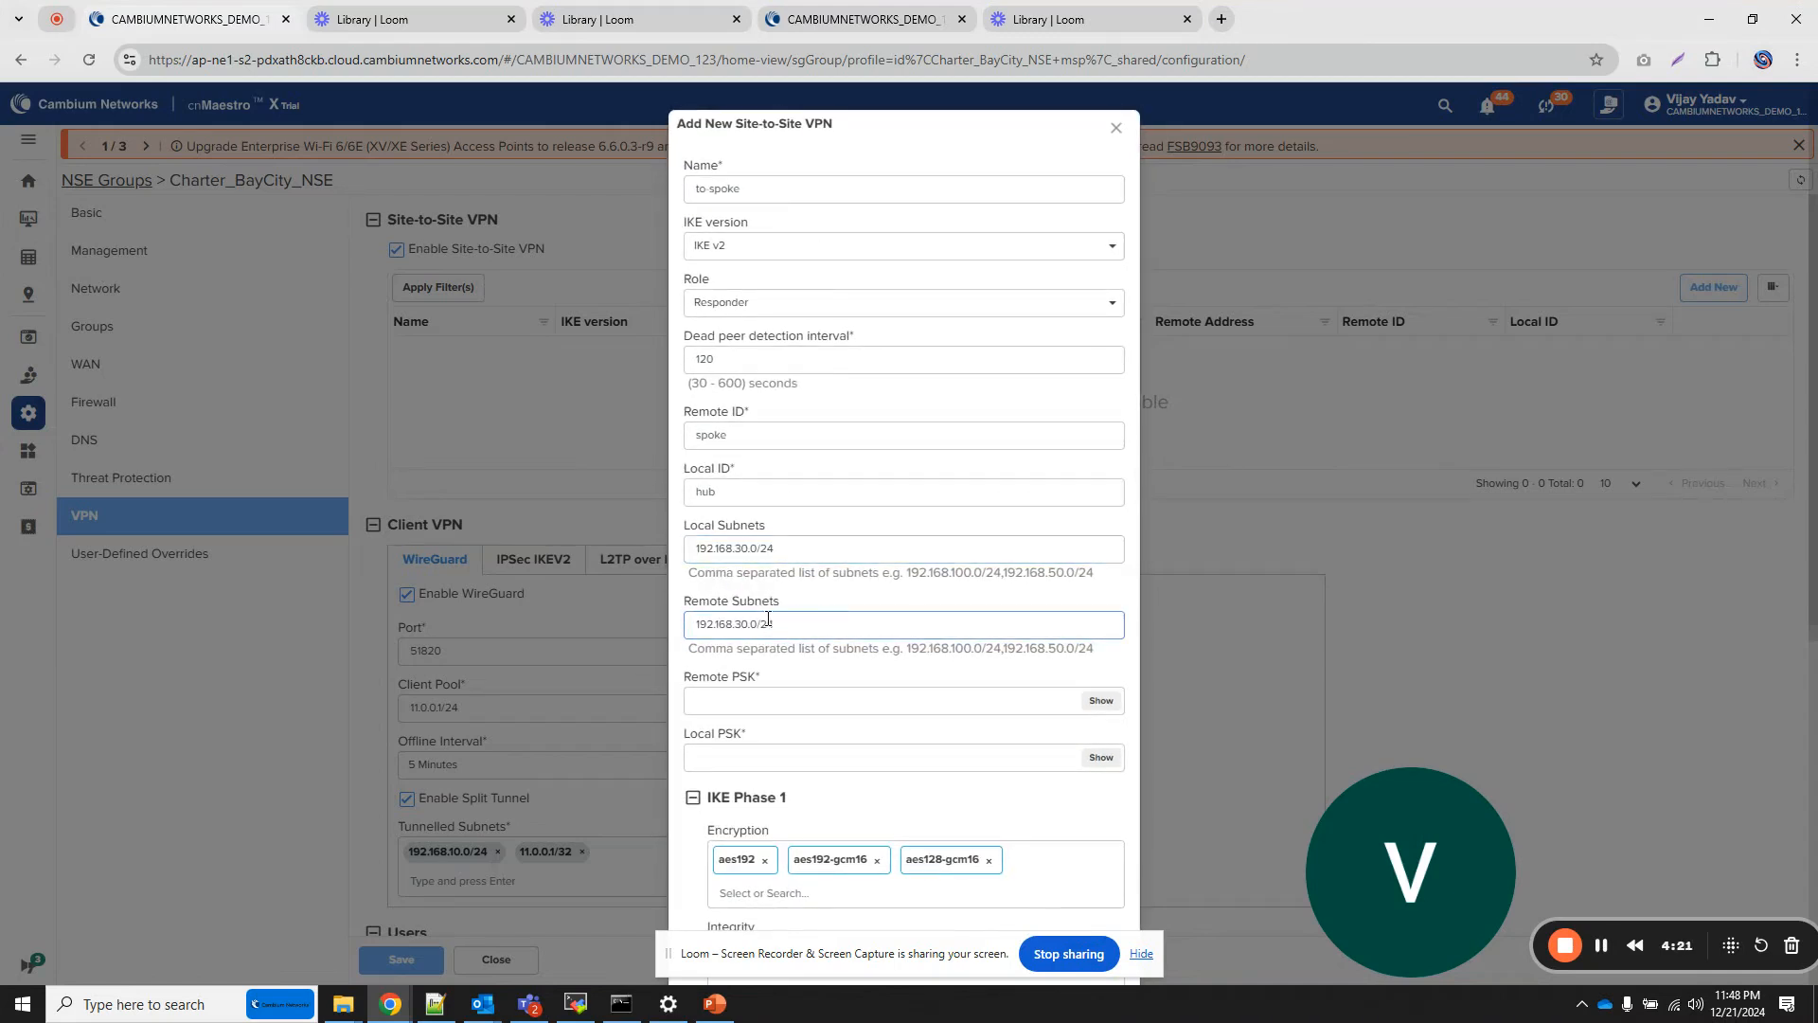
double_click(753, 624)
key(Left)
key(BackSpace)
key(BackSpace)
text(152)
- Add 192.168.153.0/24 as a second, comma-separated remote subnet of the hub's VPN entry
triple_click(801, 627)
key(ctrl+c)
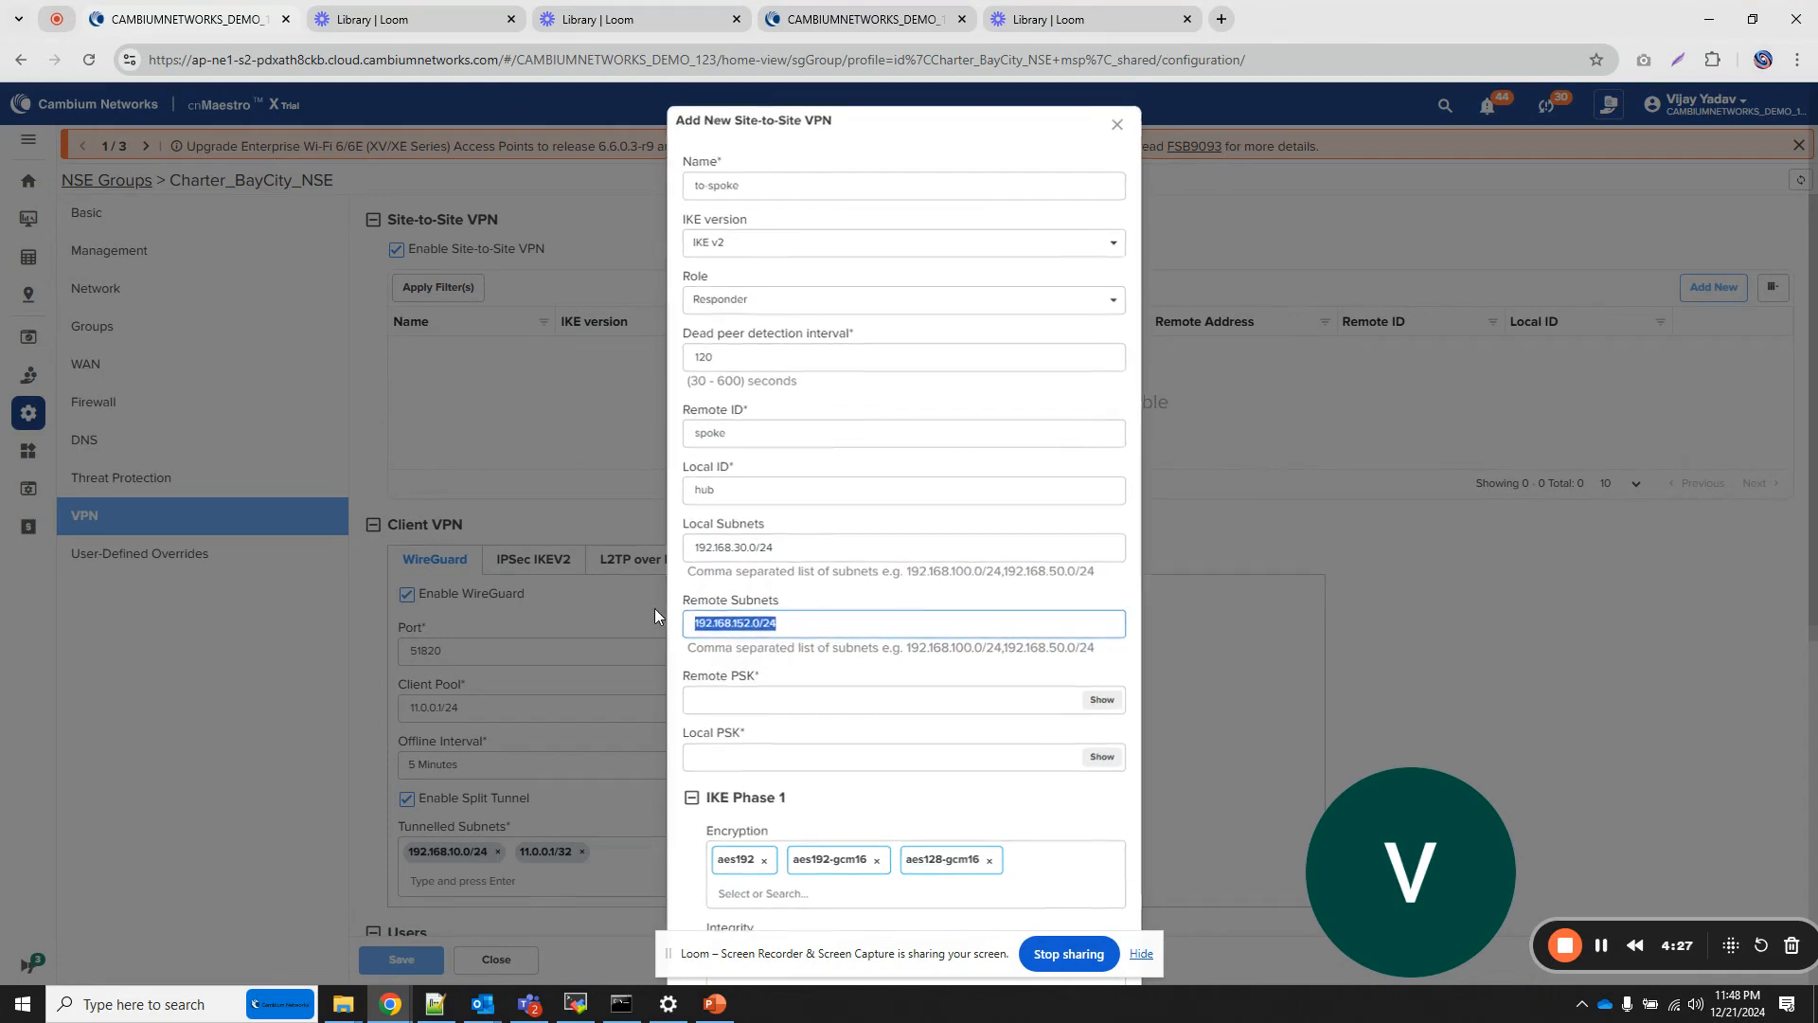
click(819, 629)
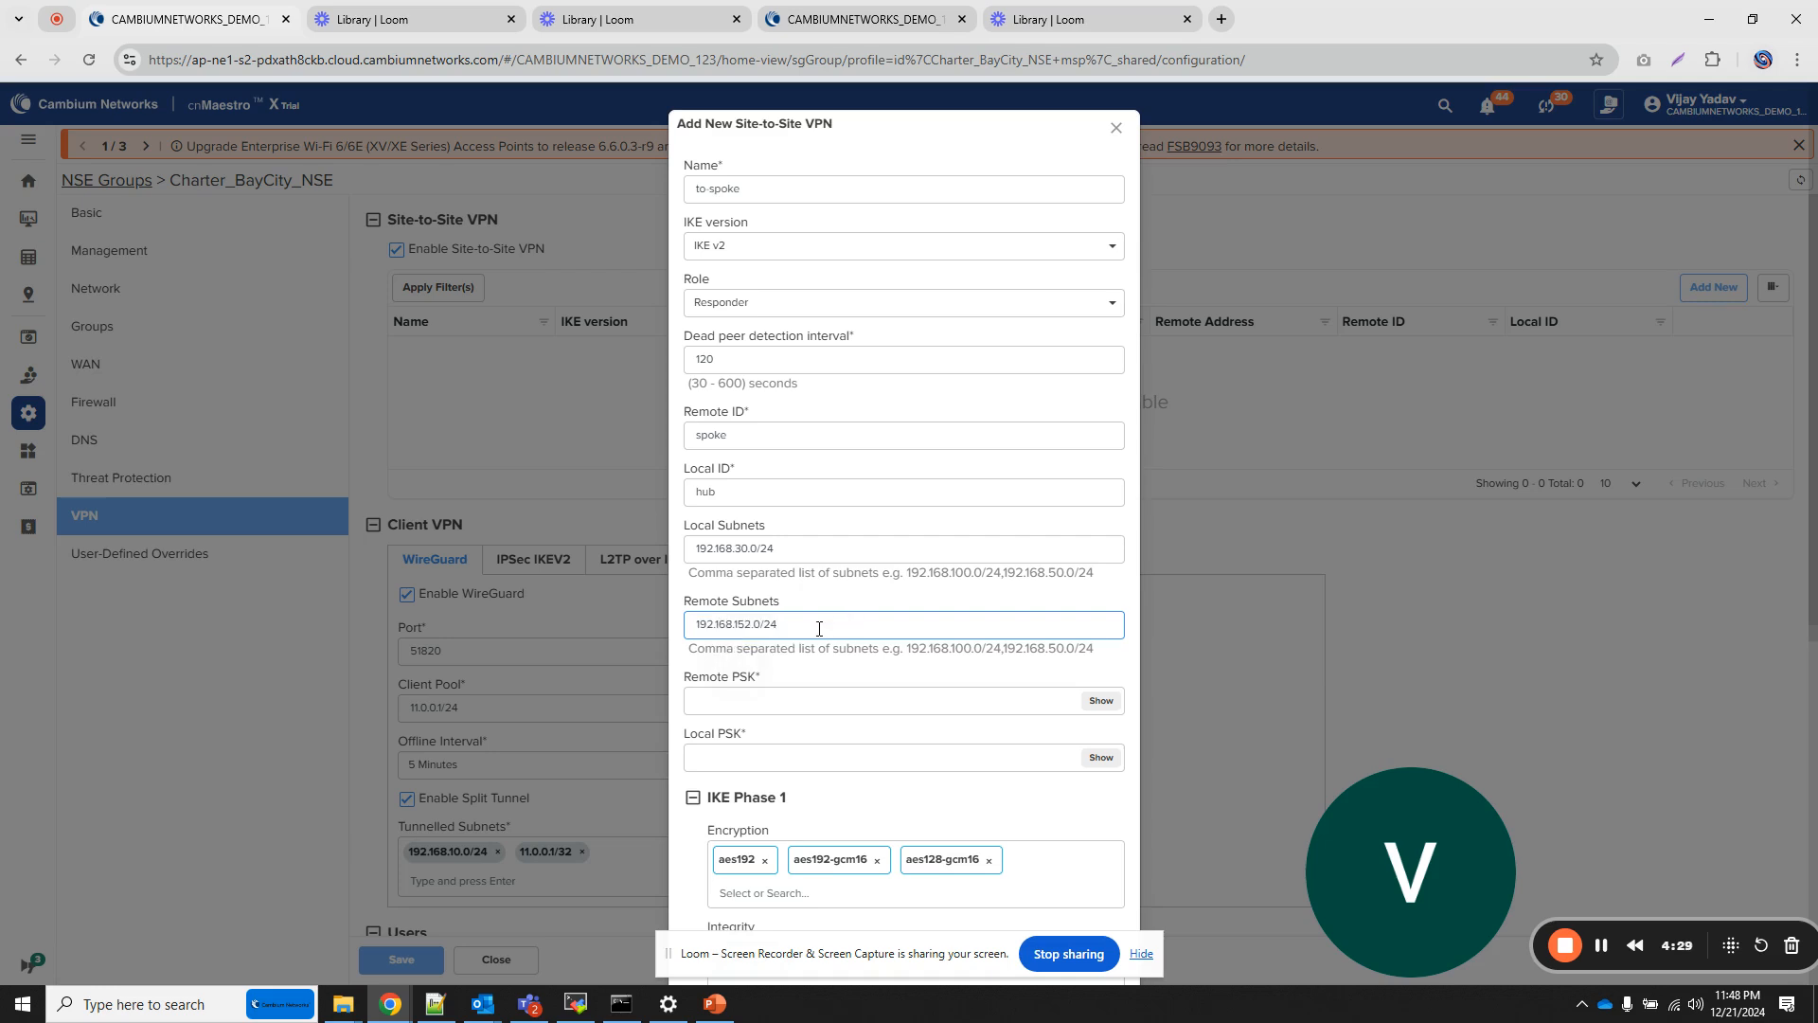
text(,)
key(ctrl+v)
- Enter the remote and local pre-shared keys (PSK) for the hub's VPN entry
click(778, 698)
text(•••••)
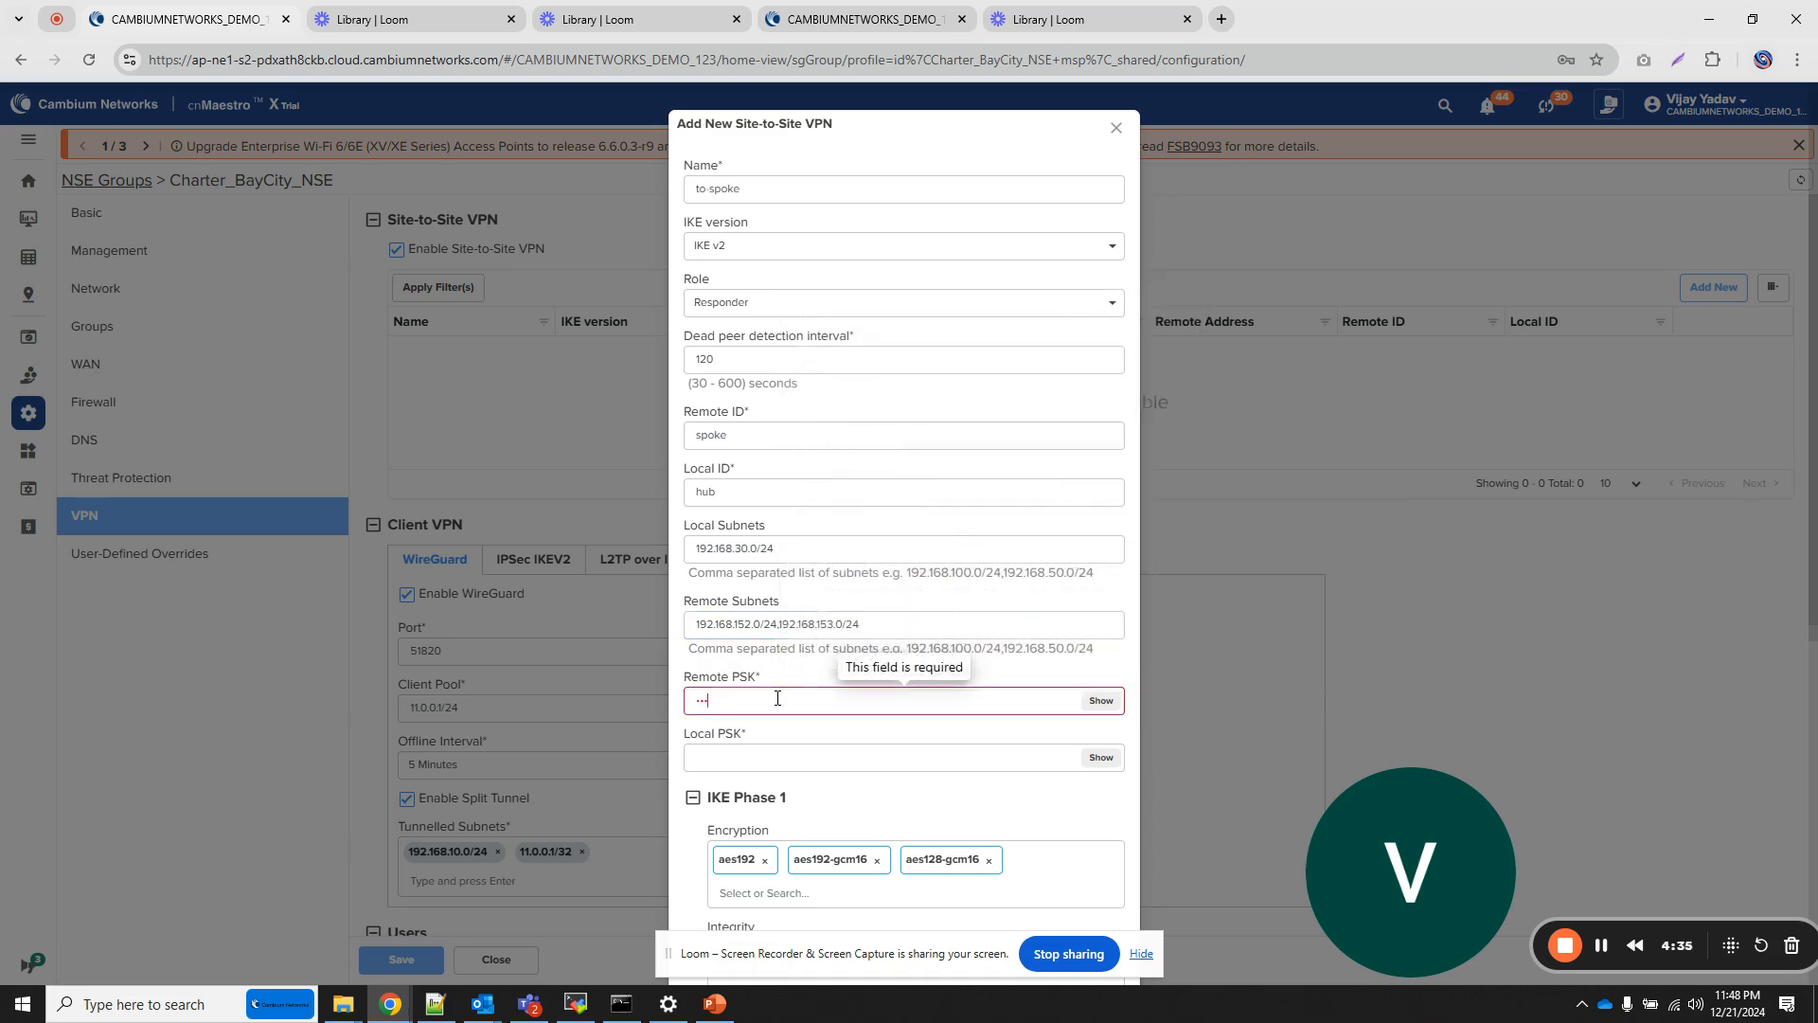
key(Tab)
text(••••)
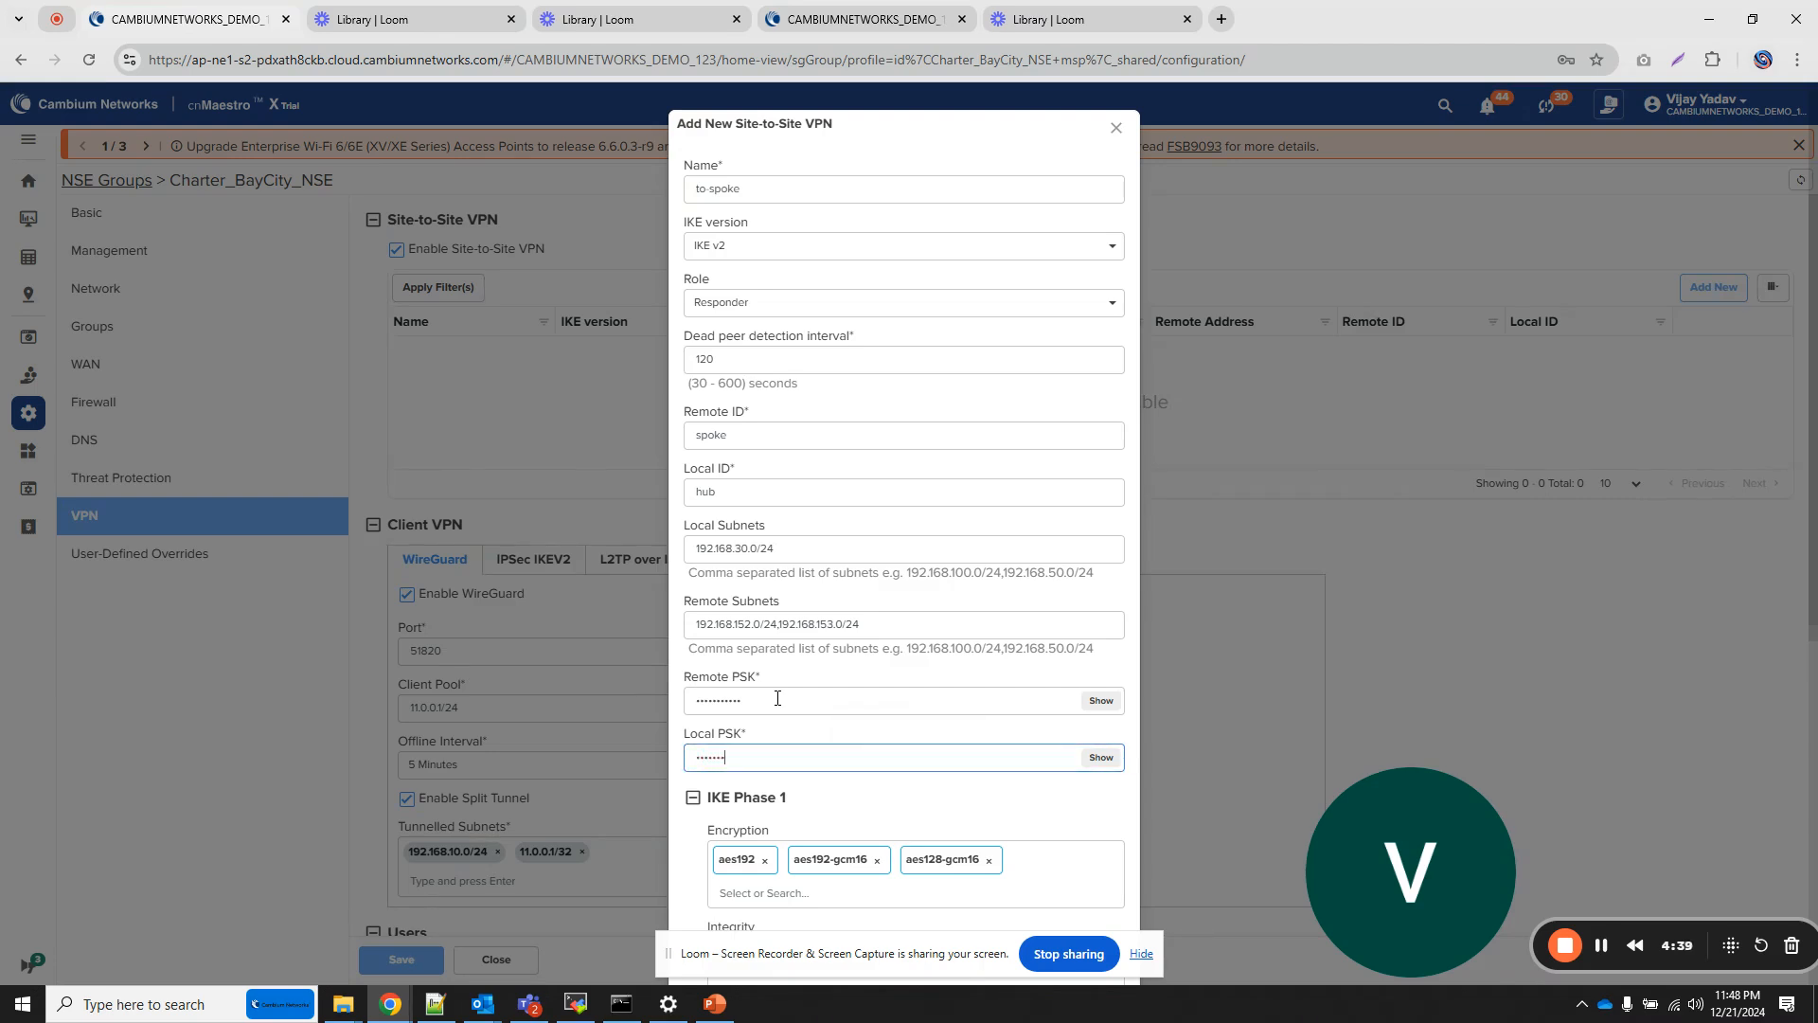
text(••)
- Leave the IKE Phase 1 and Phase 2 settings at their defaults, collapse both sections, and add the VPN entry
scroll(878, 740, down, 3)
scroll(878, 743, down, 1)
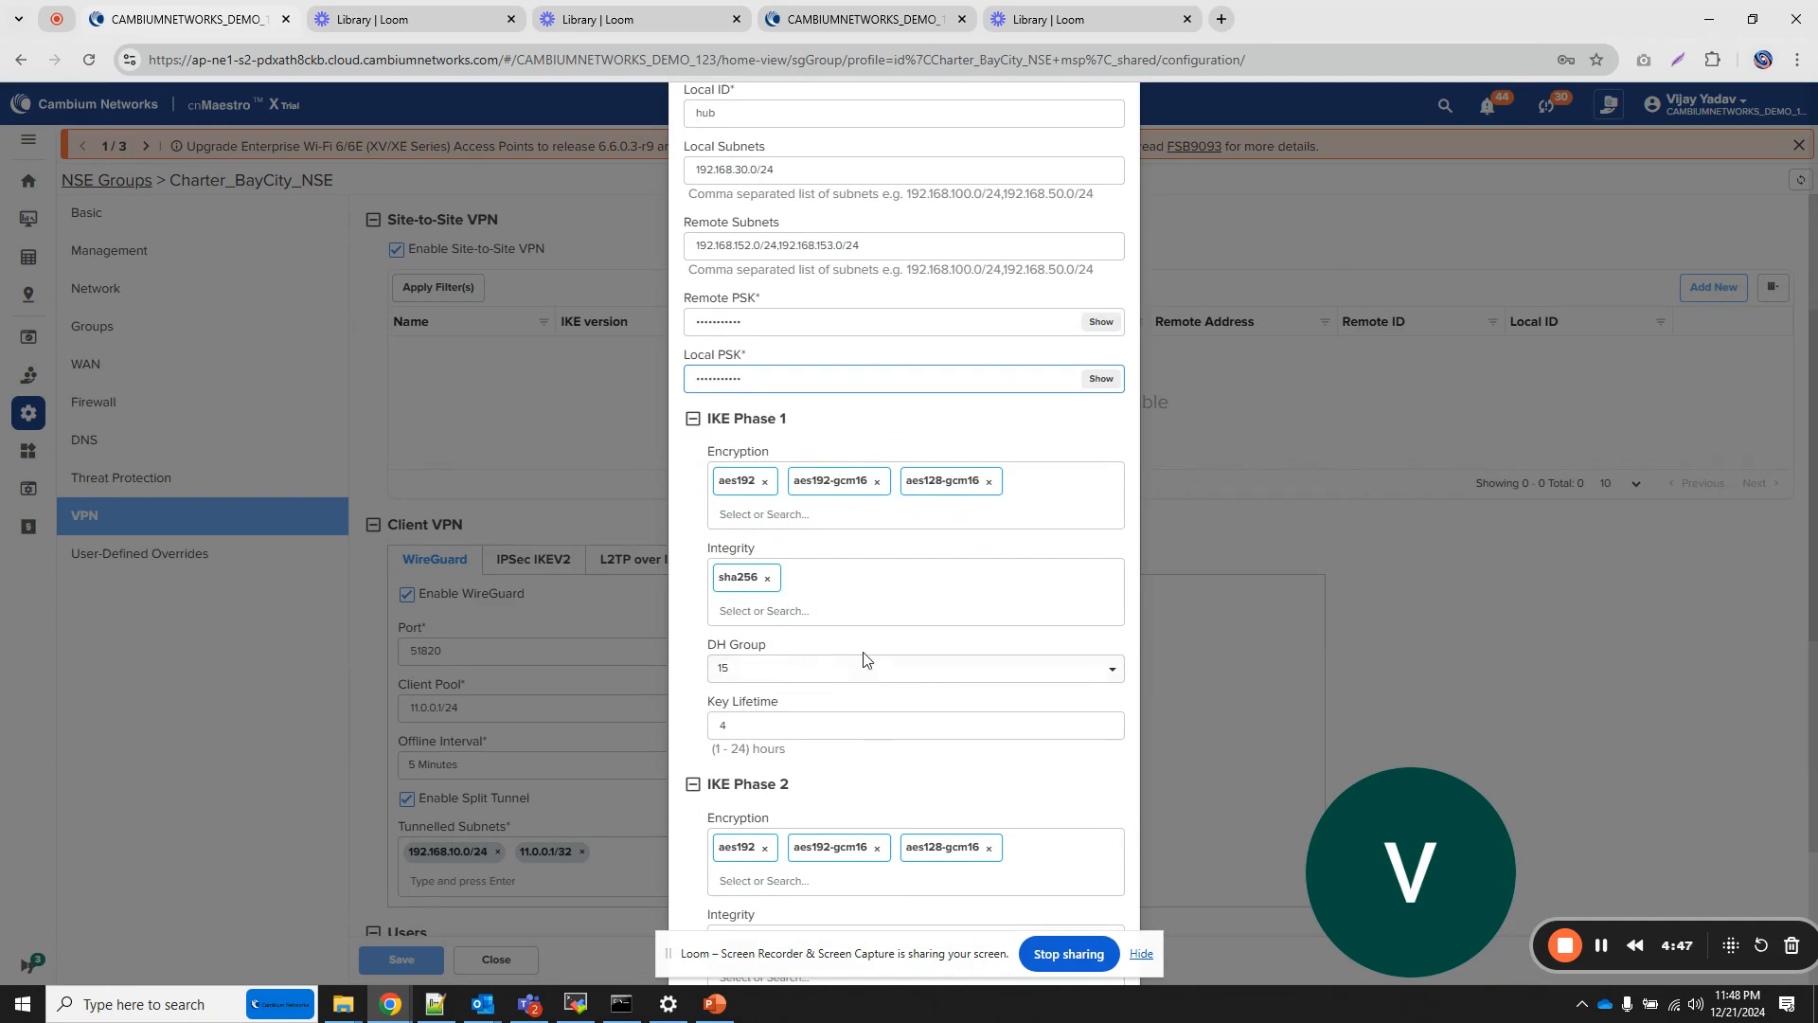
scroll(864, 660, down, 1)
click(693, 320)
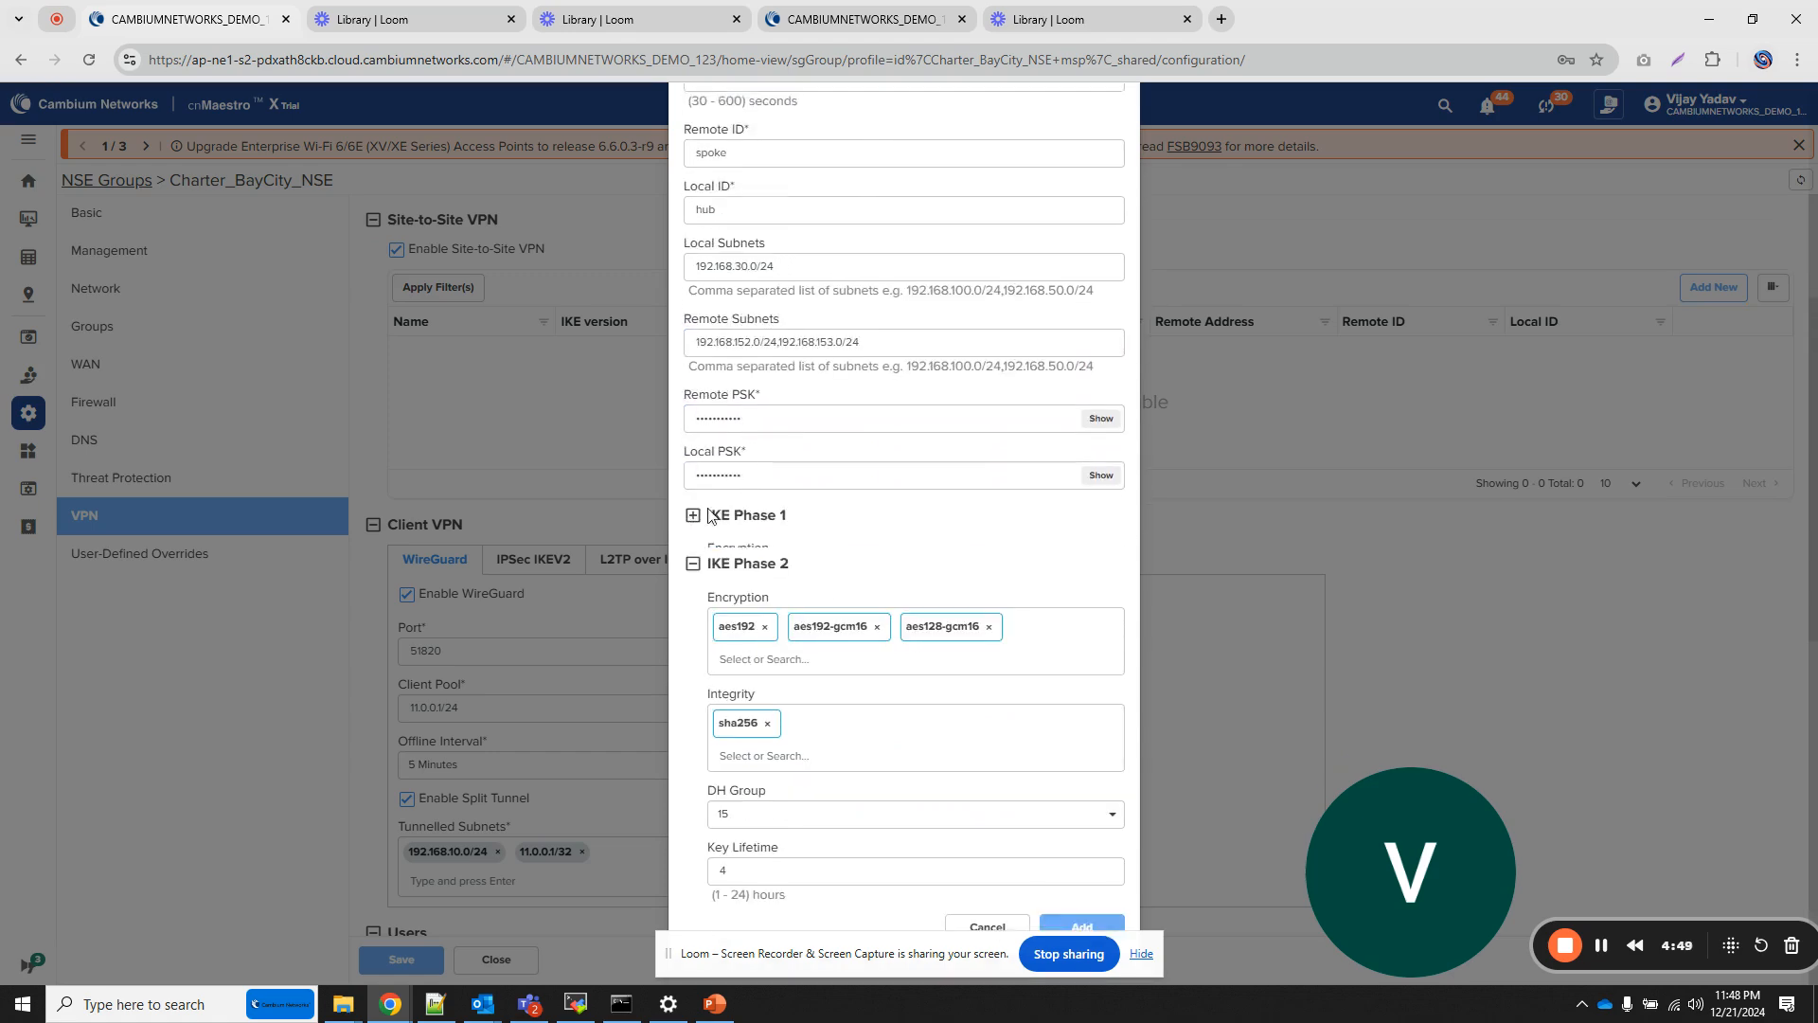
click(692, 565)
click(1085, 857)
- Check the VPN server interface options, keep All, and save the hub's NSE group
scroll(580, 800, down, 4)
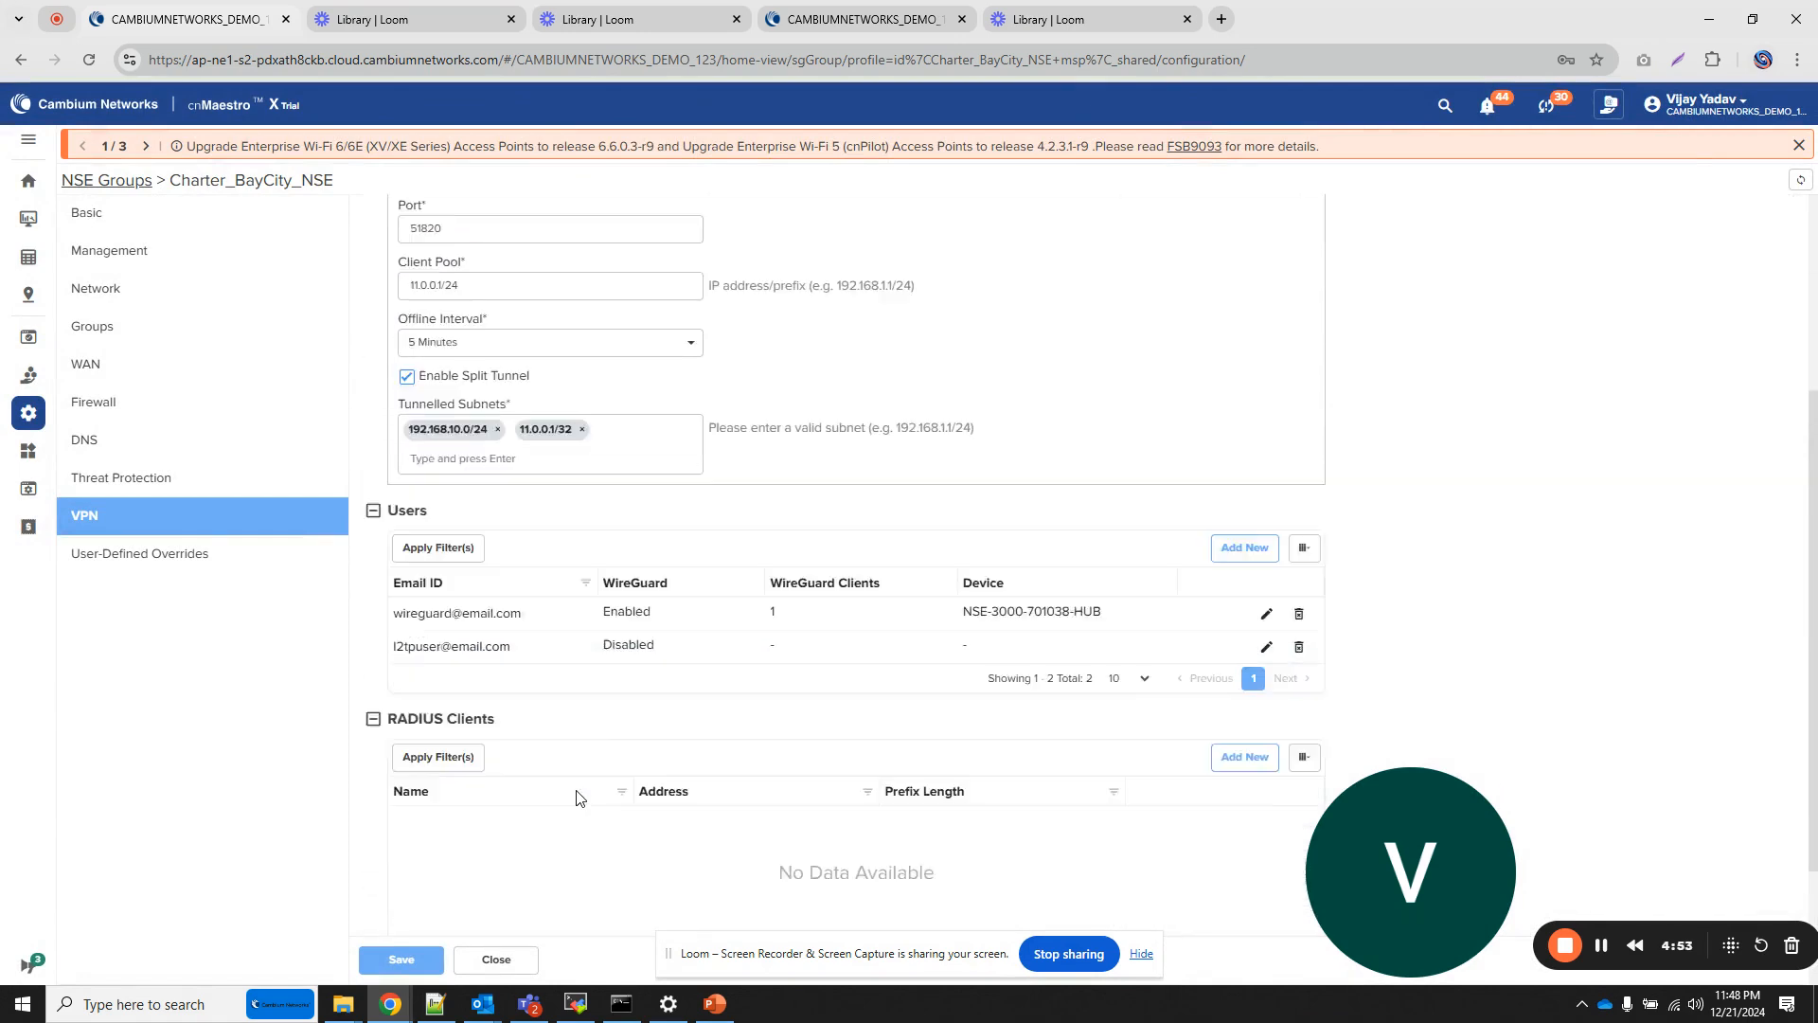
scroll(580, 800, down, 3)
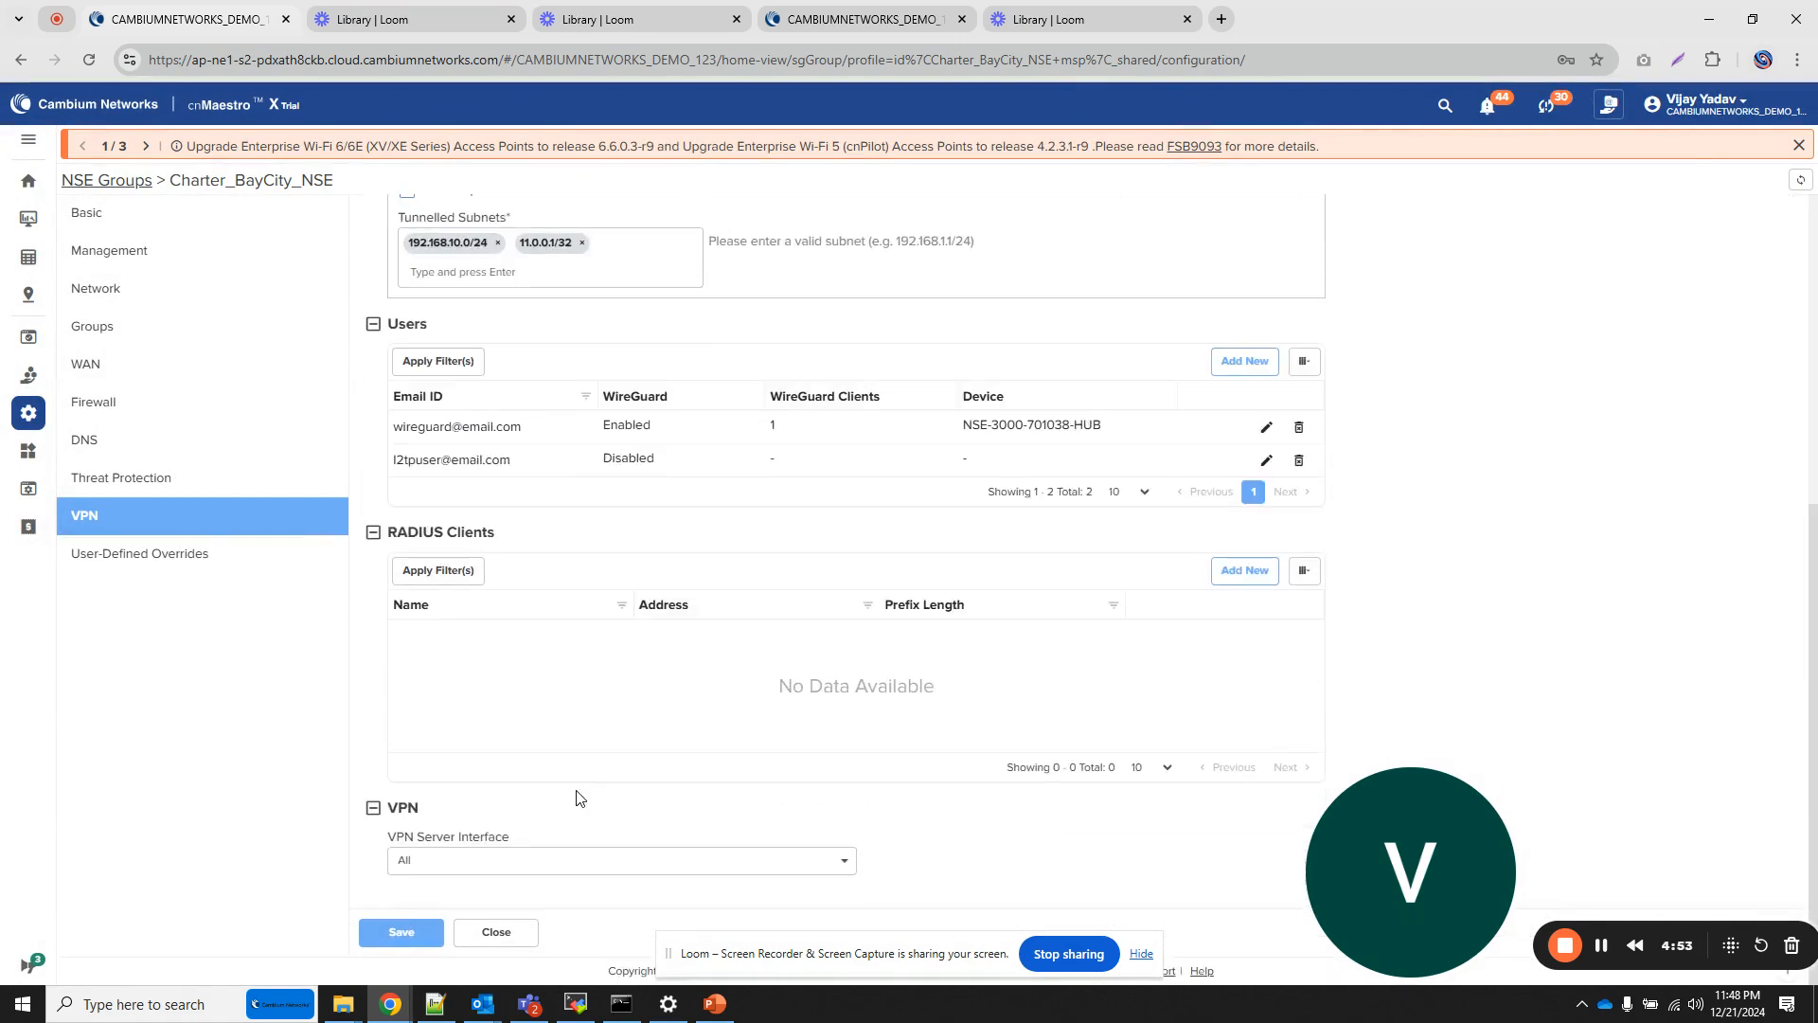
click(466, 865)
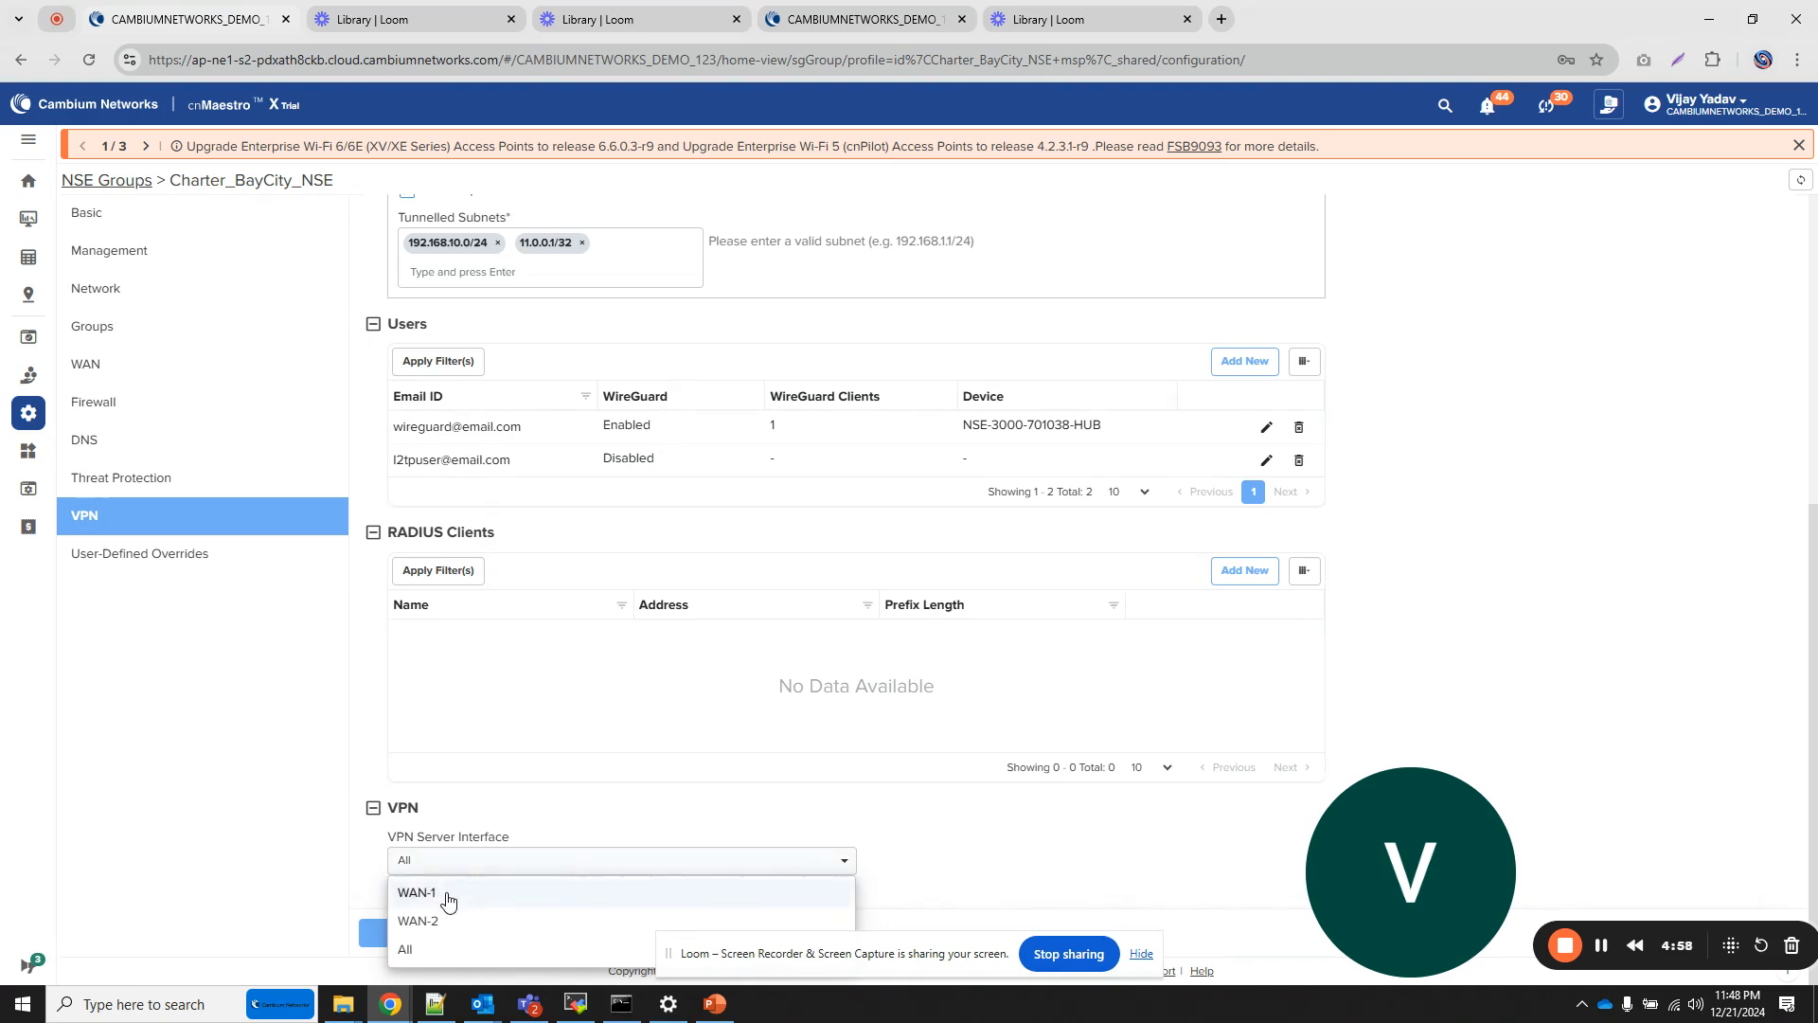
click(537, 812)
click(402, 932)
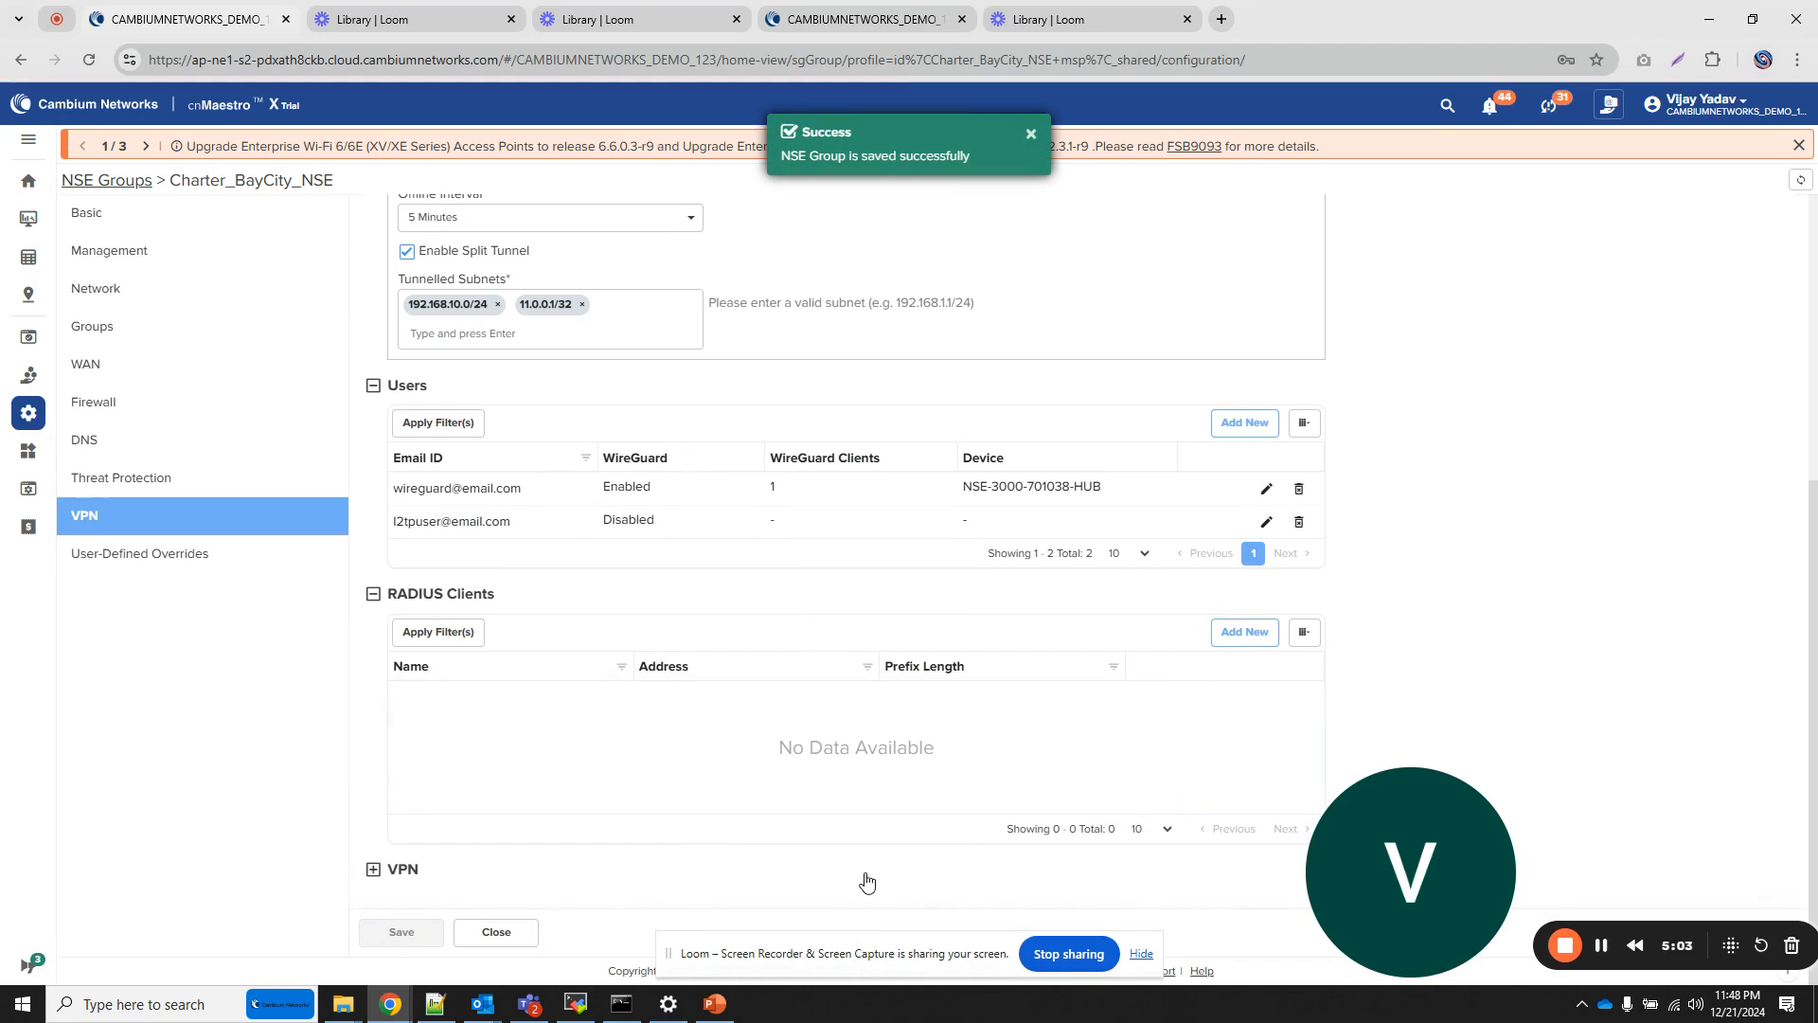
- Switch to the spoke device's configuration, open its NSE-Remote group for editing, and enable site-to-site VPN
click(833, 28)
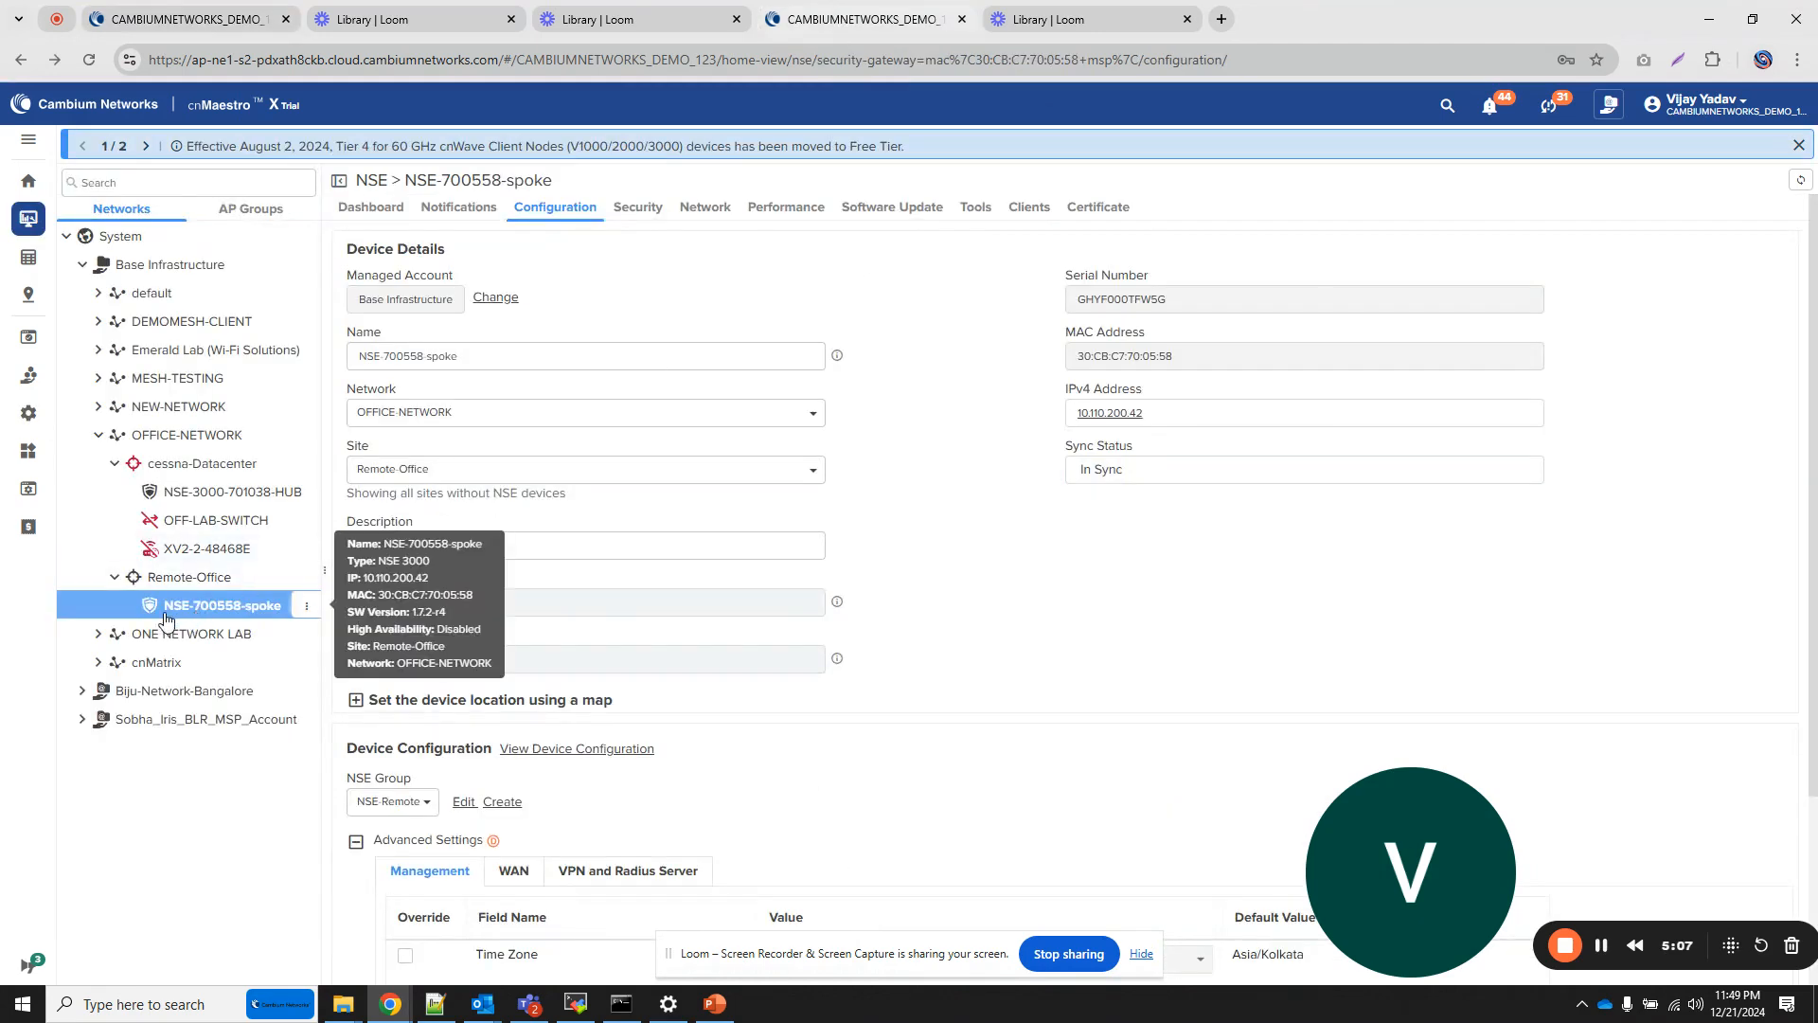
click(464, 801)
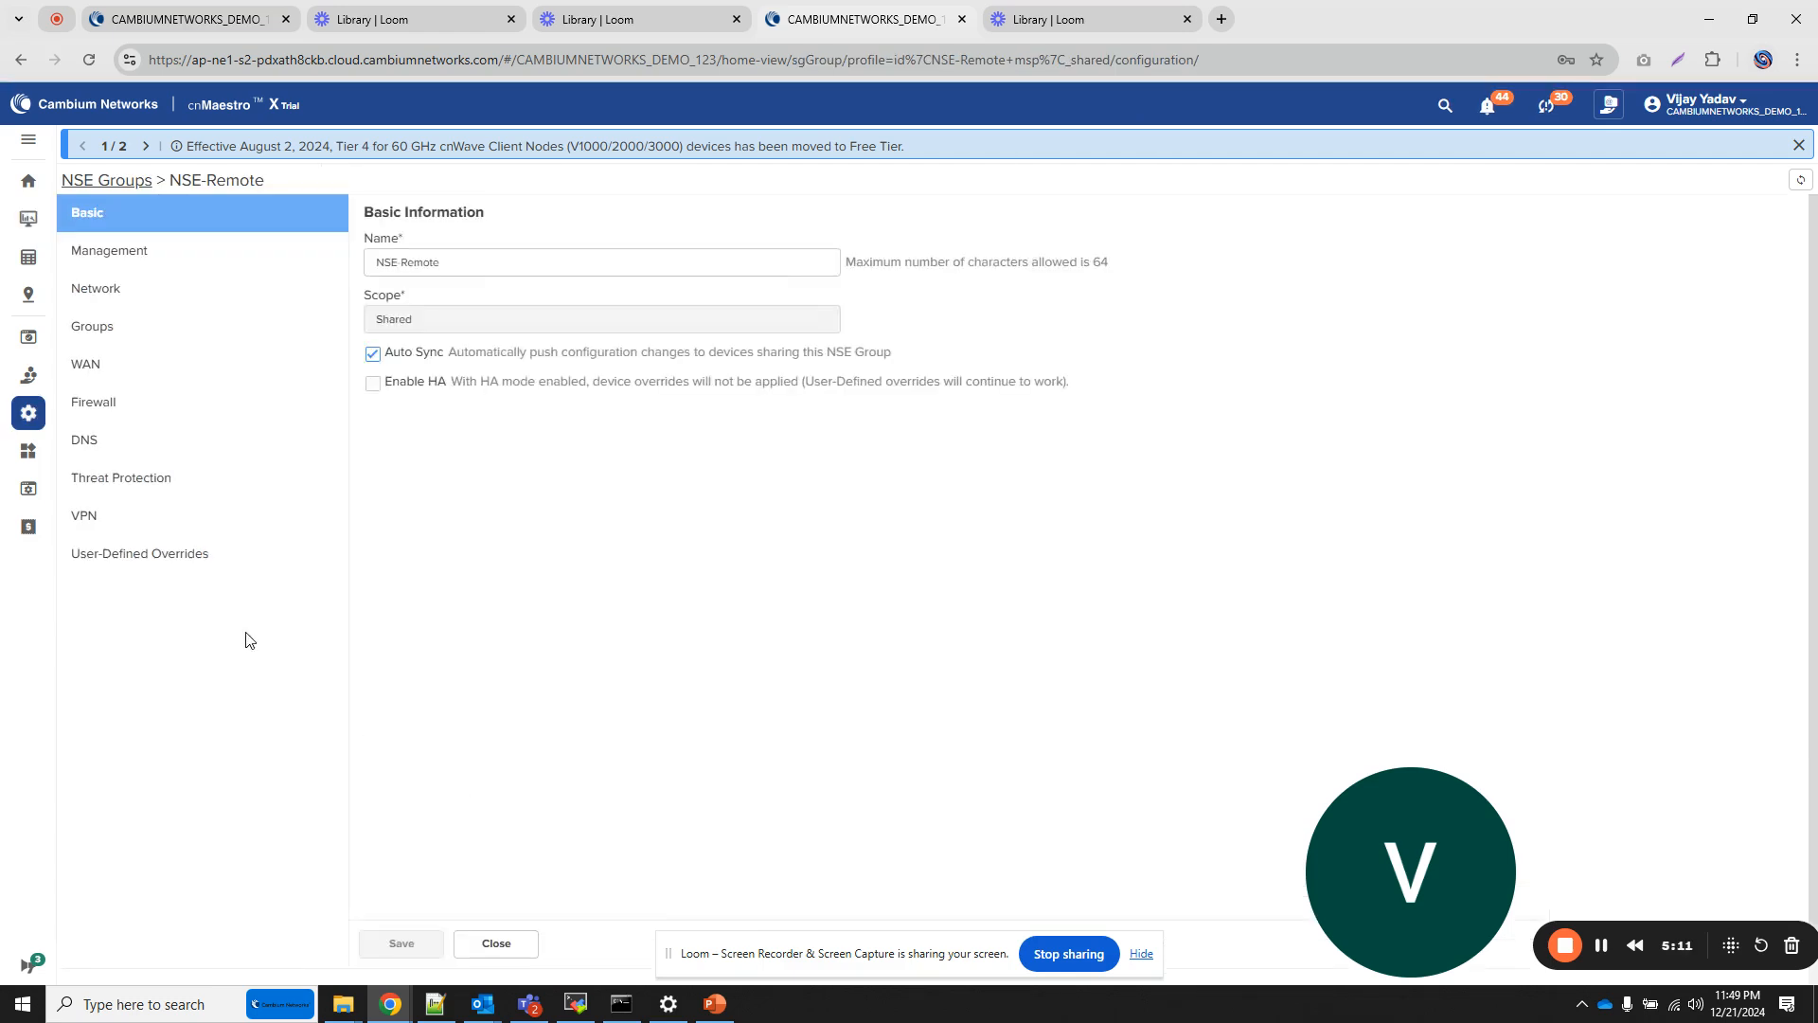
click(108, 514)
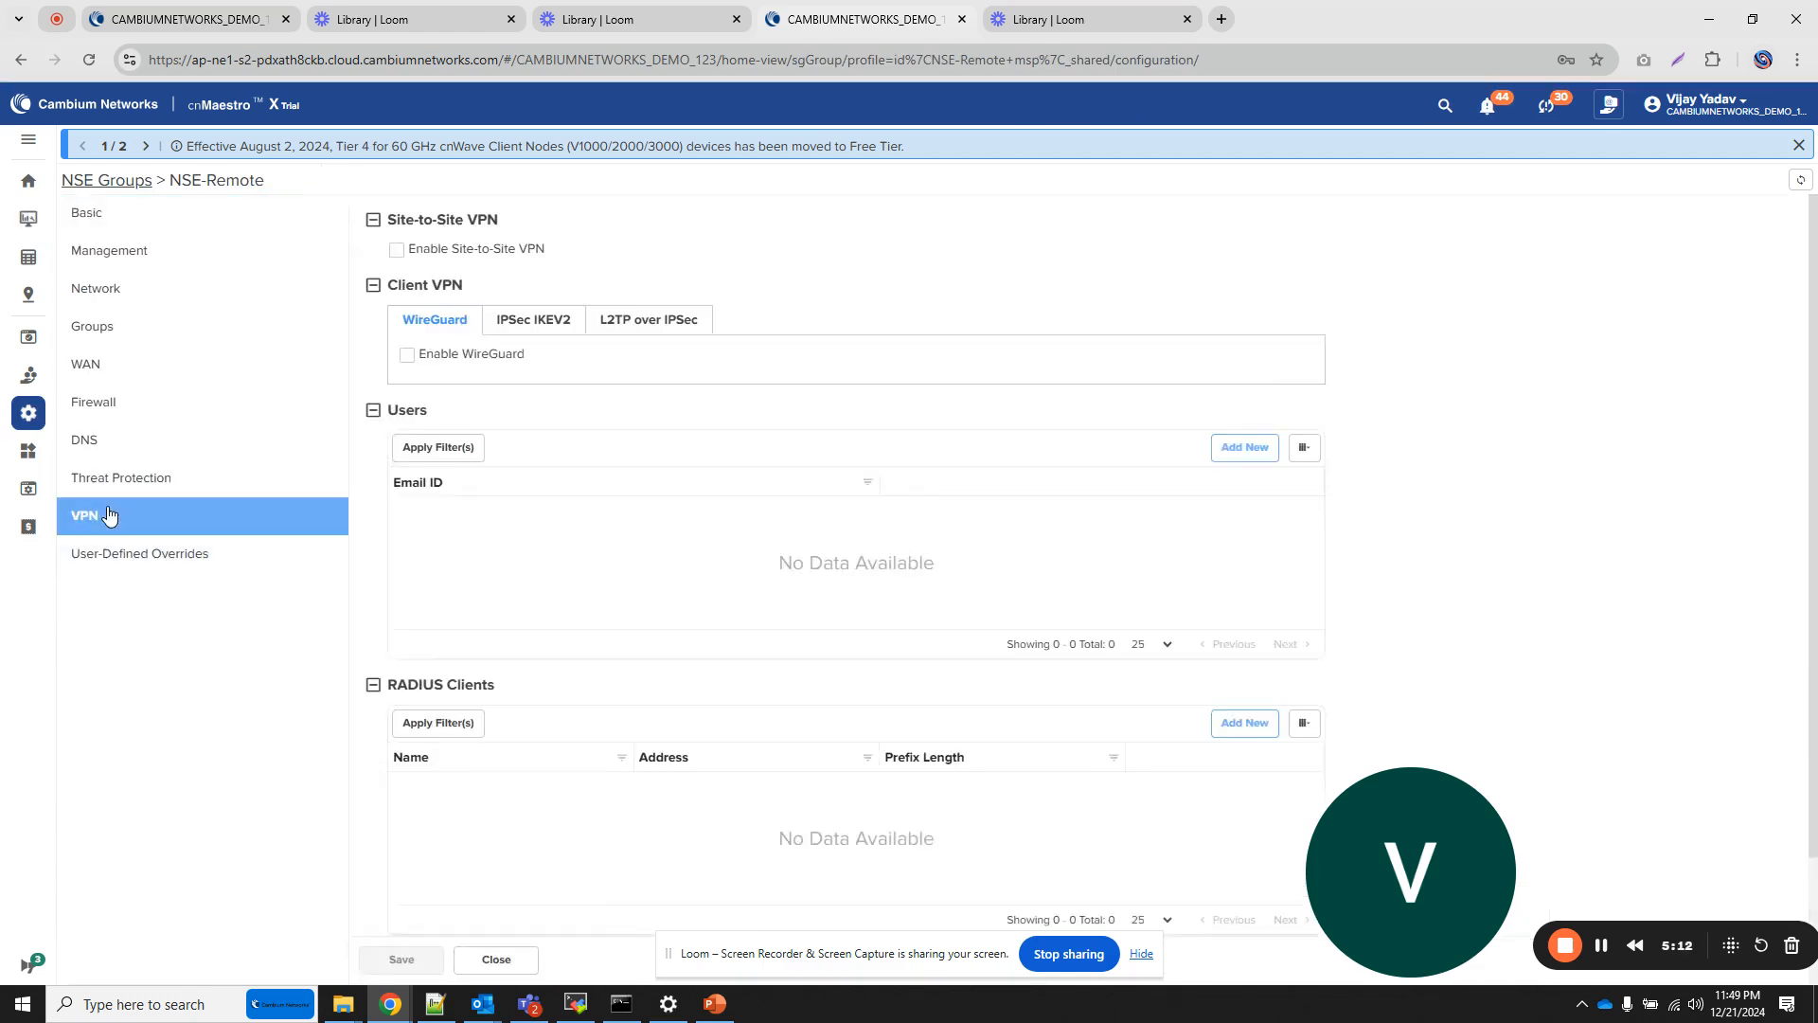
click(397, 250)
- Start a new site-to-site VPN entry in the spoke's group, named Tunnel-hub, with the role Initiator
click(1714, 288)
click(755, 184)
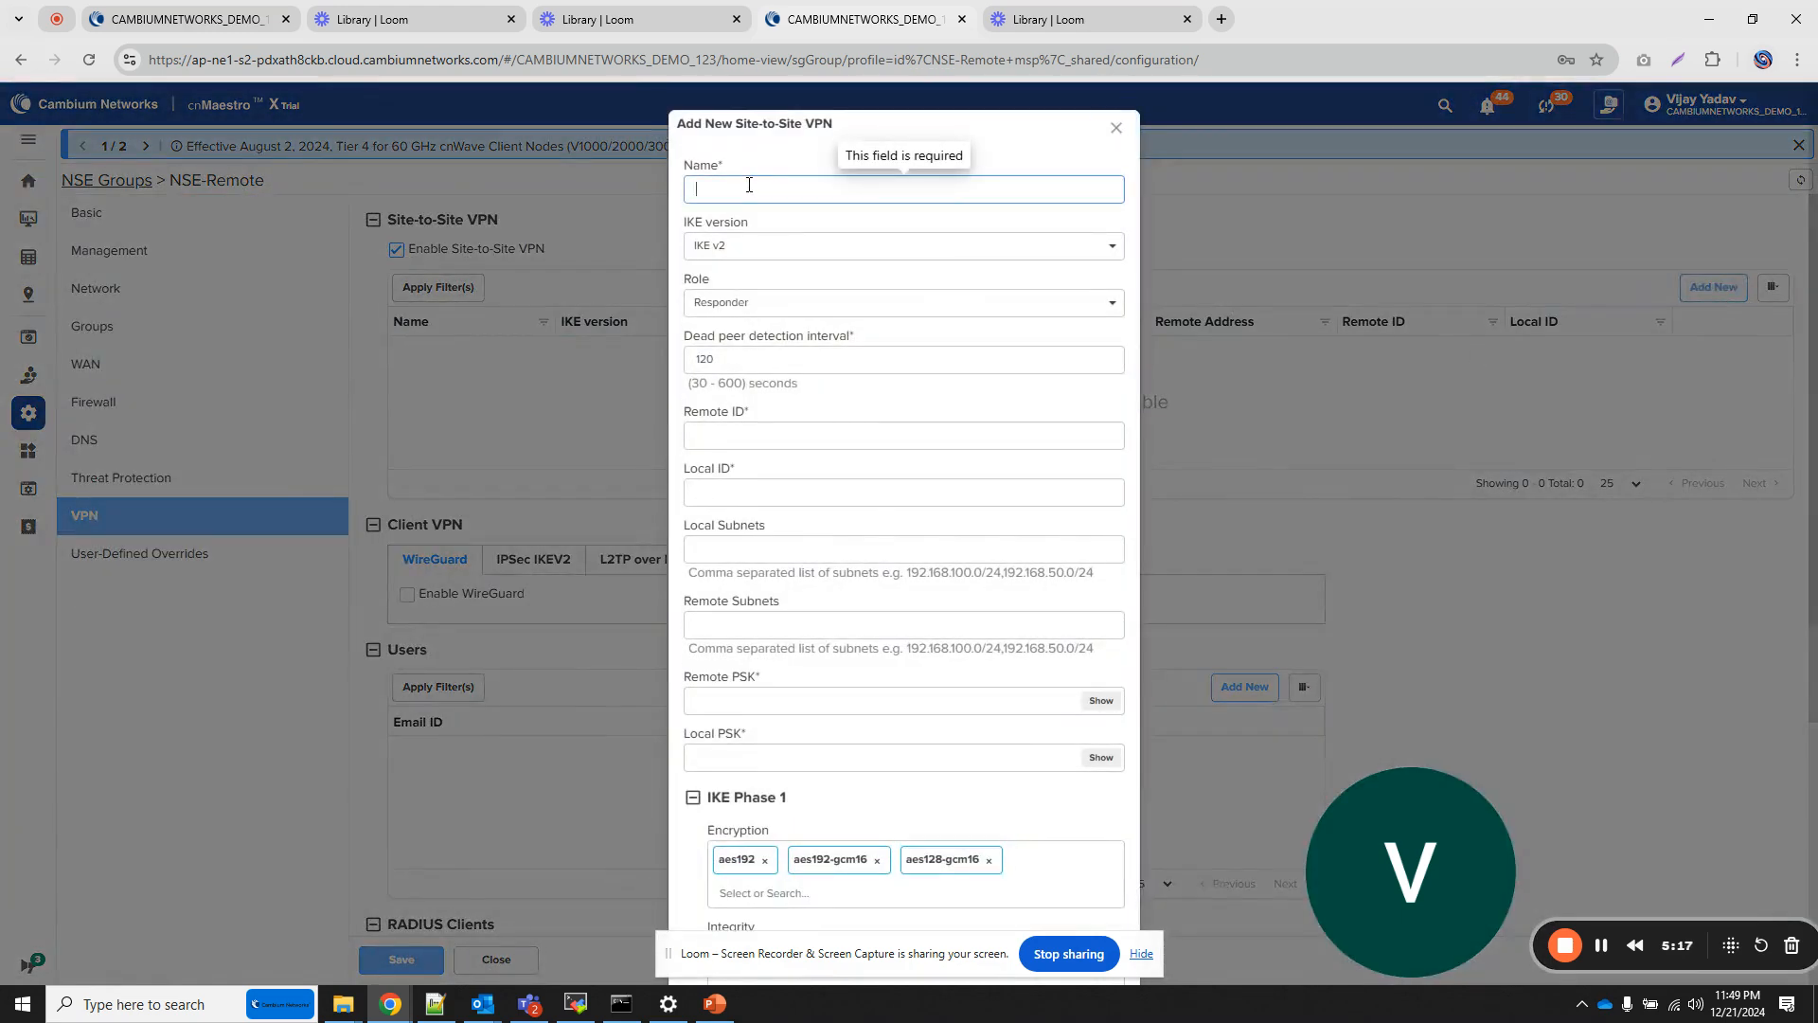
text(Tunnel )
text(hub)
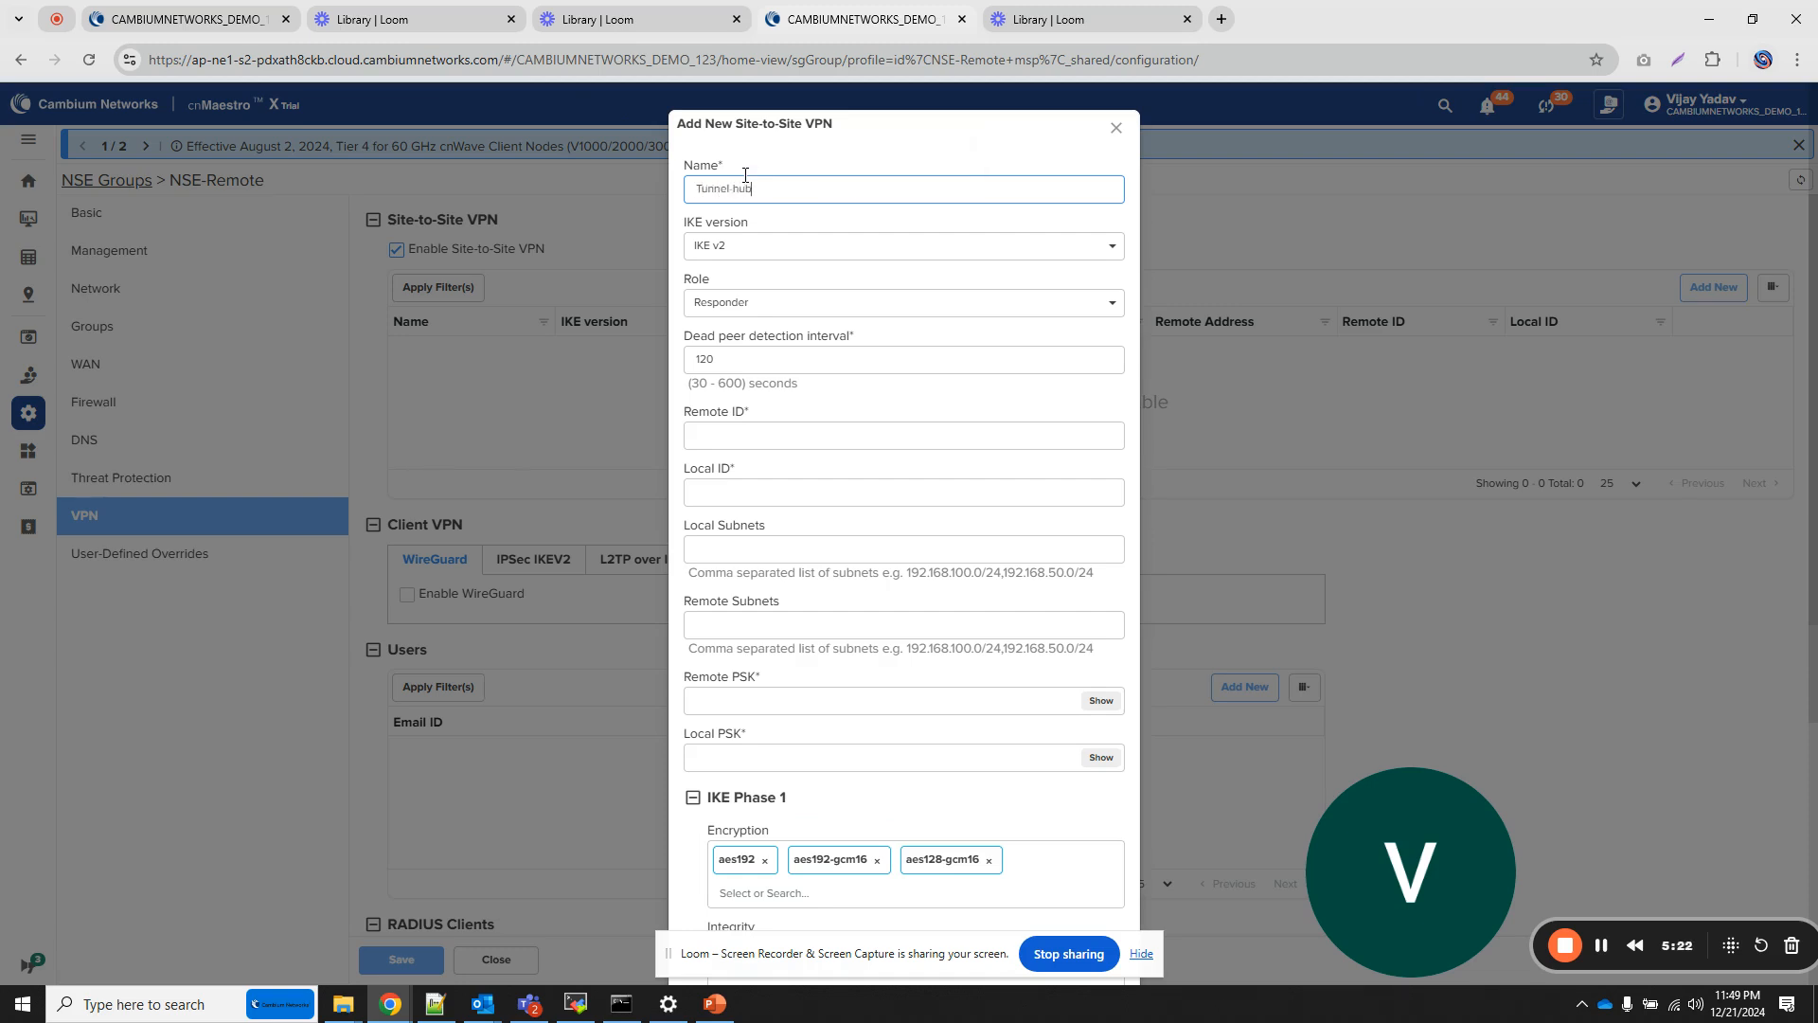
click(767, 303)
click(748, 335)
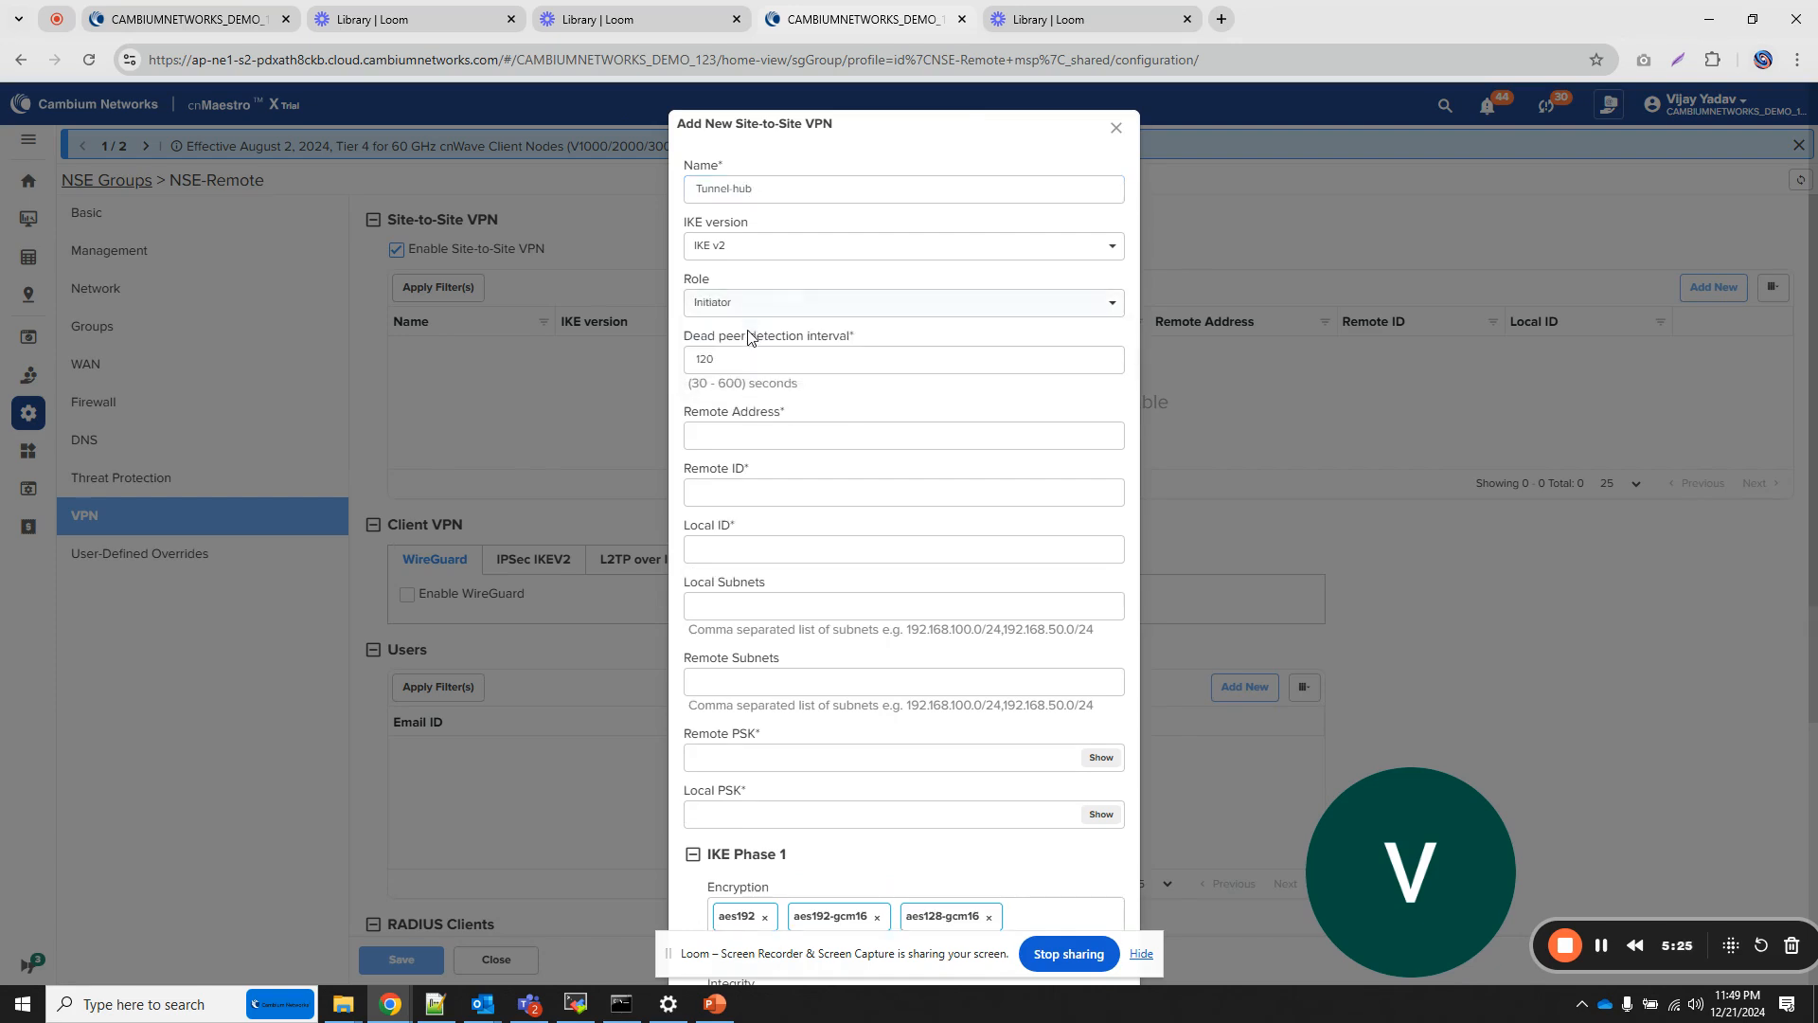
- Set the remote address of the spoke's VPN entry to 10.110.200.52
click(722, 437)
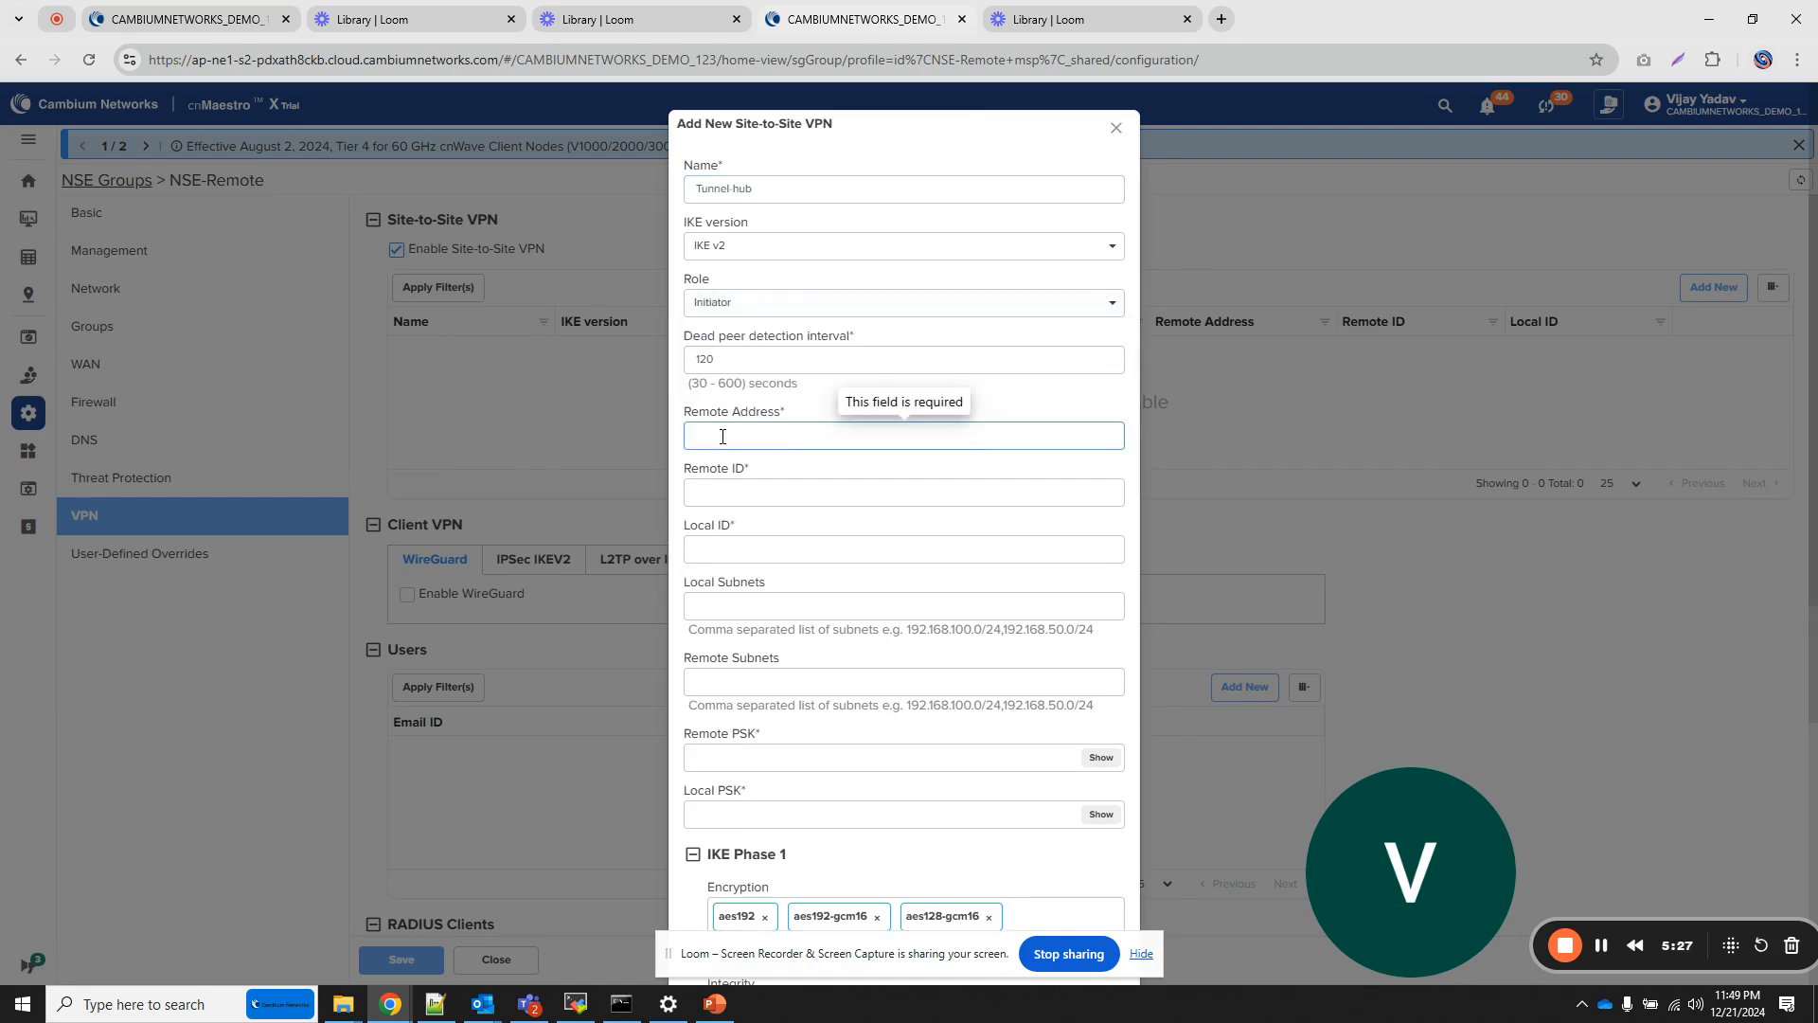
text(10)
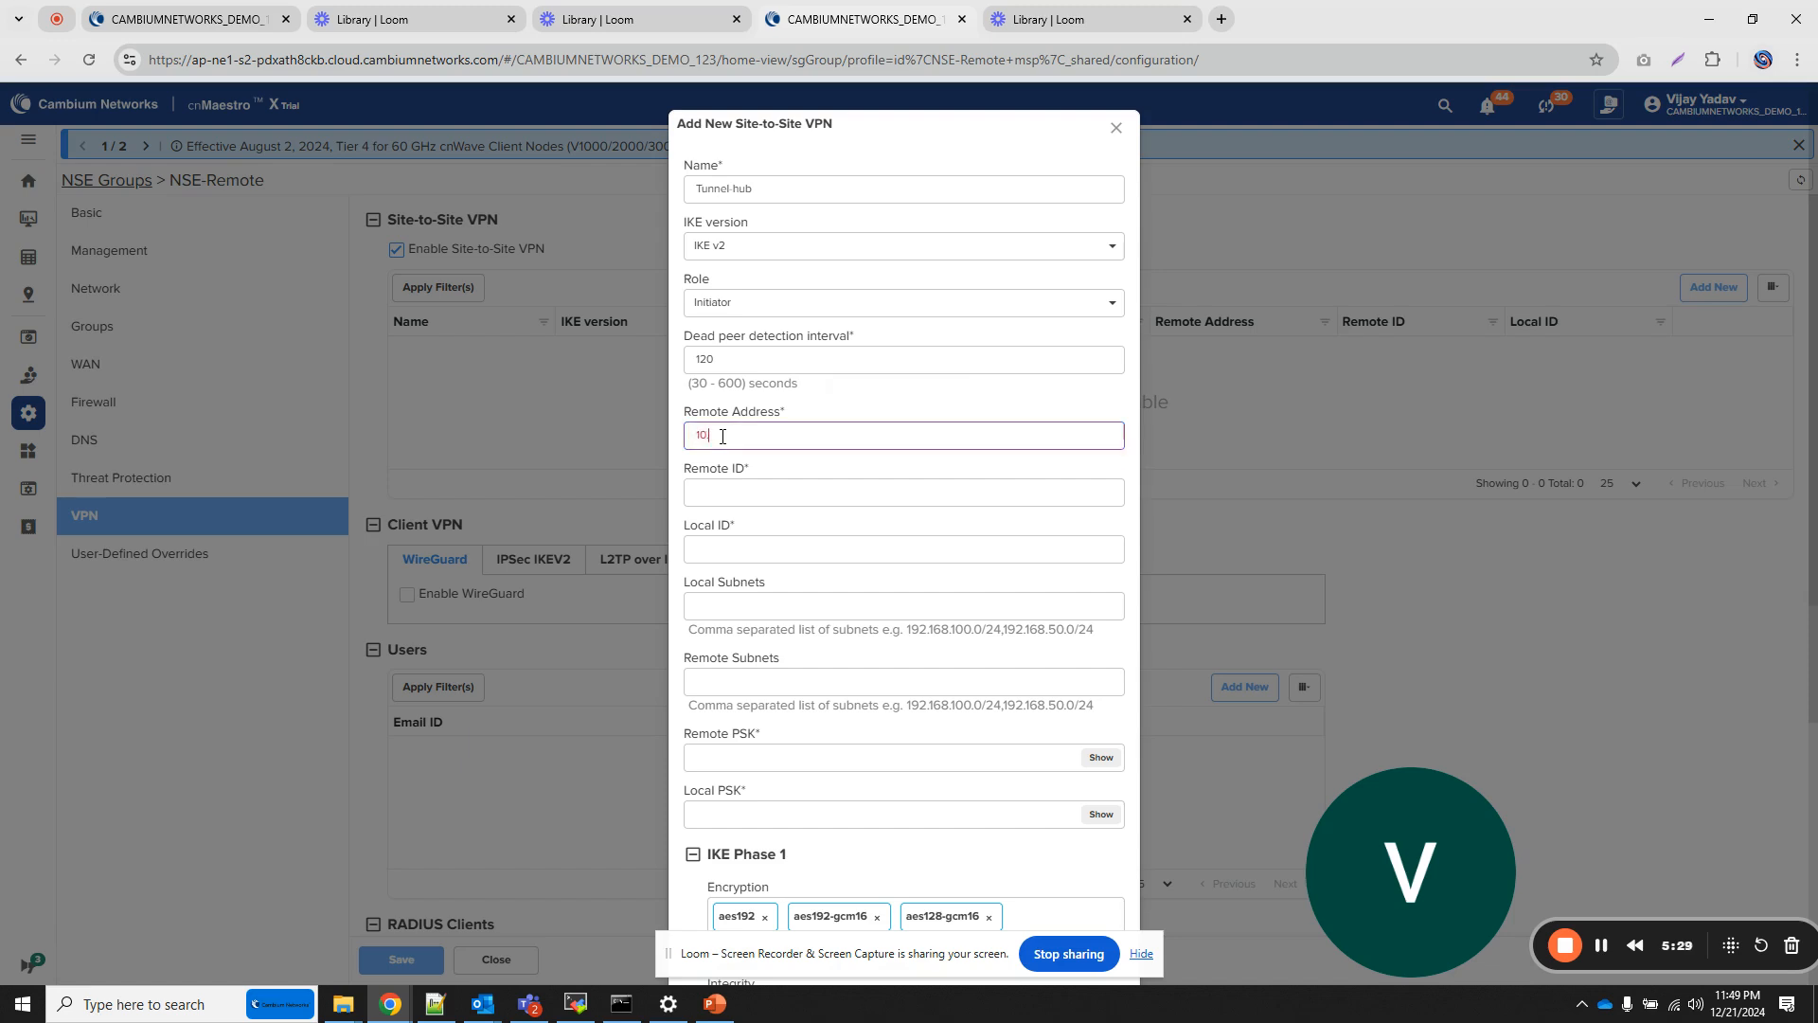
text(.110.200.53)
- Set the spoke VPN entry's remote ID to hub and its local ID to spoke
click(724, 492)
text(spo)
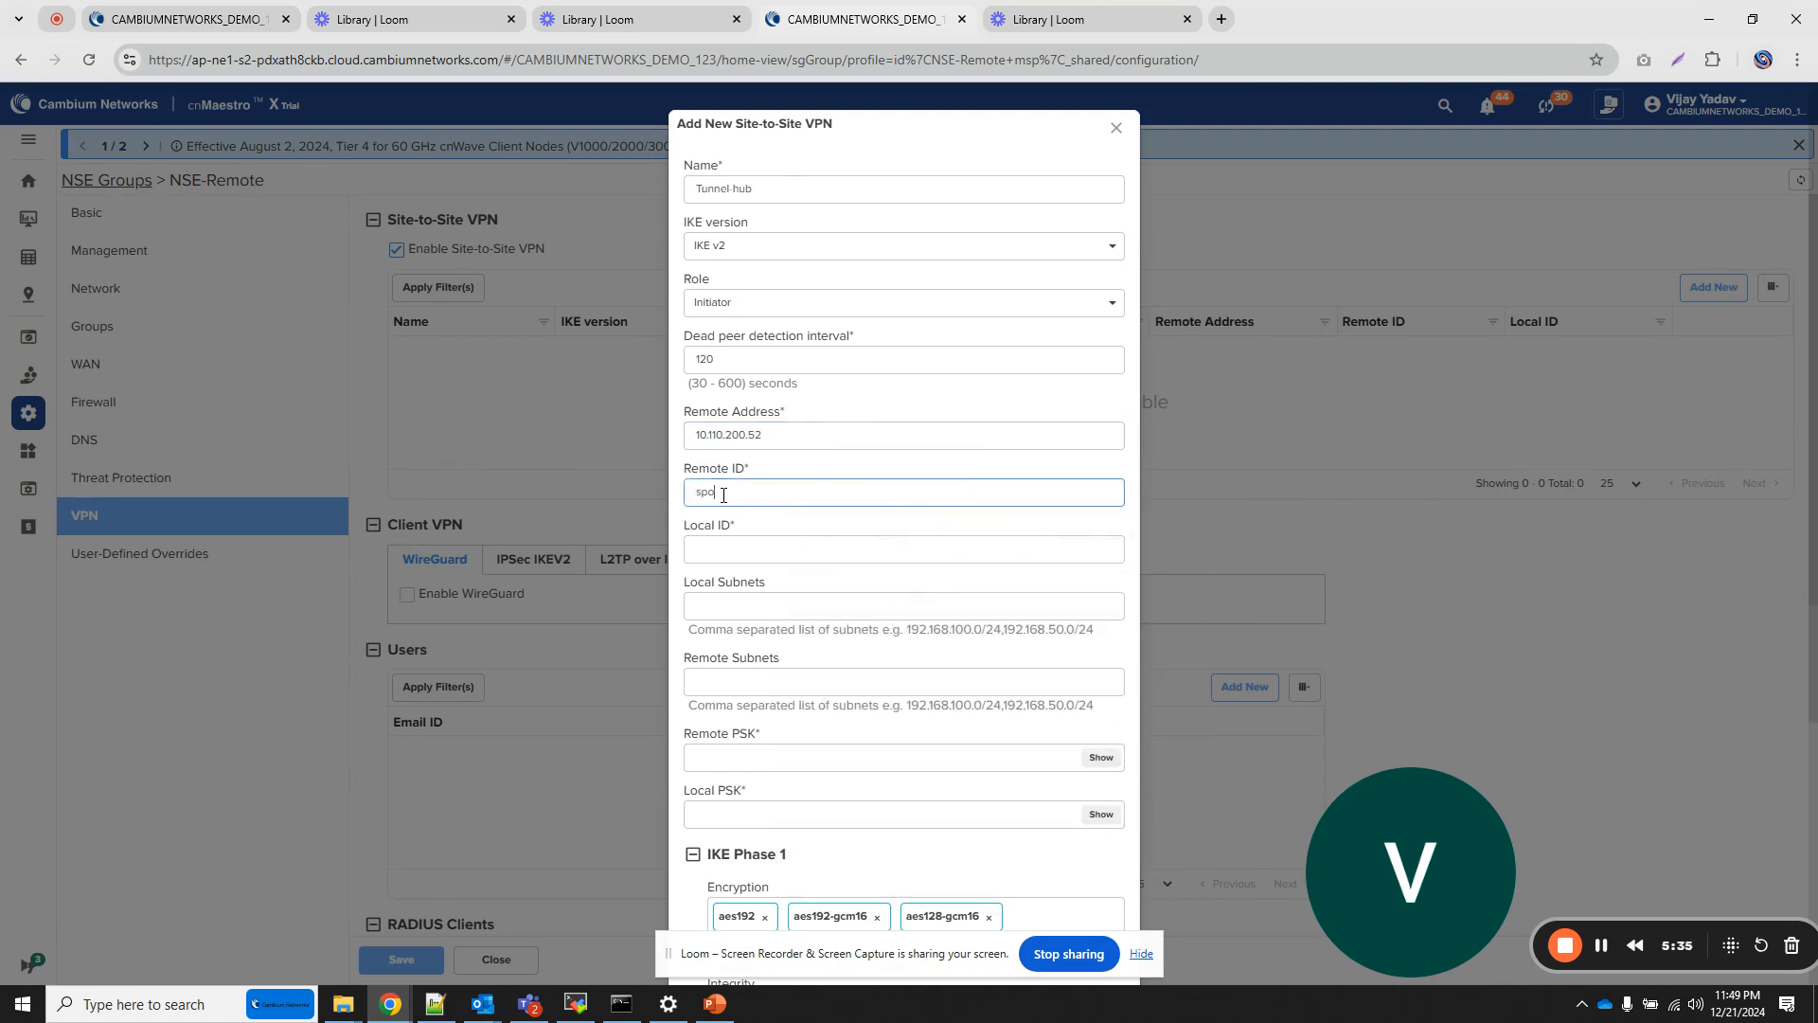
key(BackSpace)
key(BackSpace)
key(BackSpace)
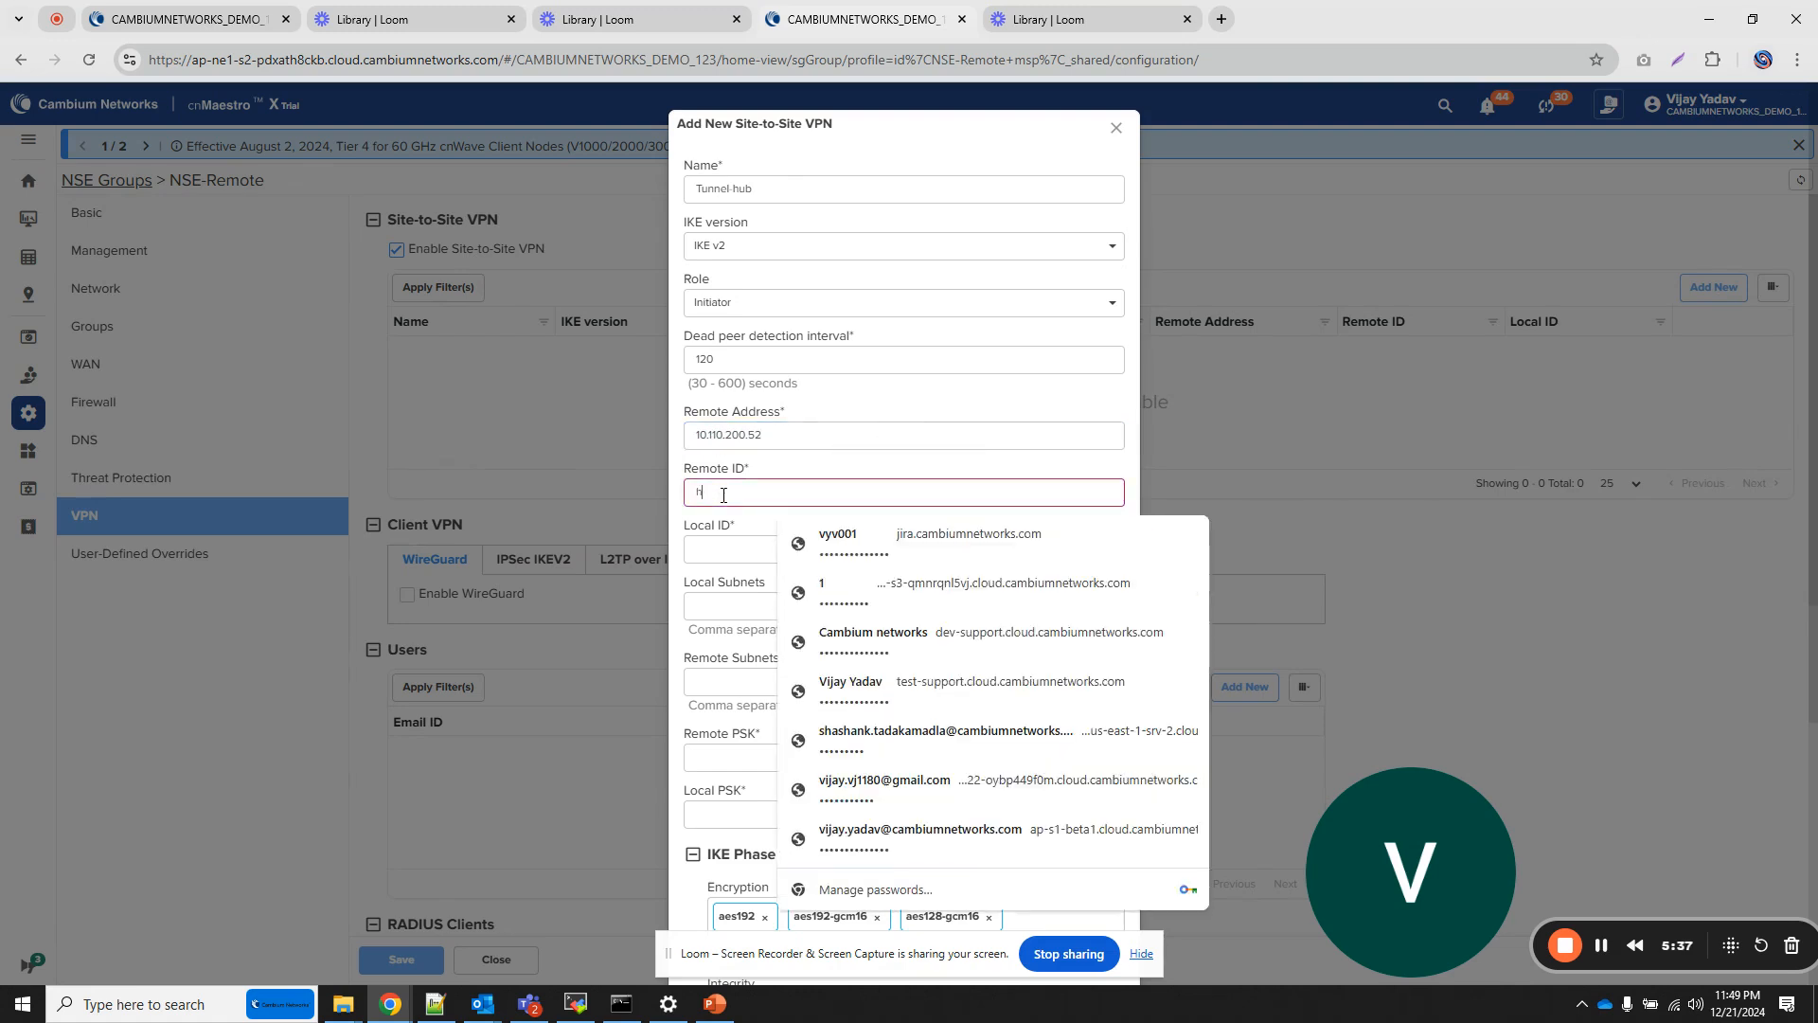
text(hub)
key(Tab)
text(spoke)
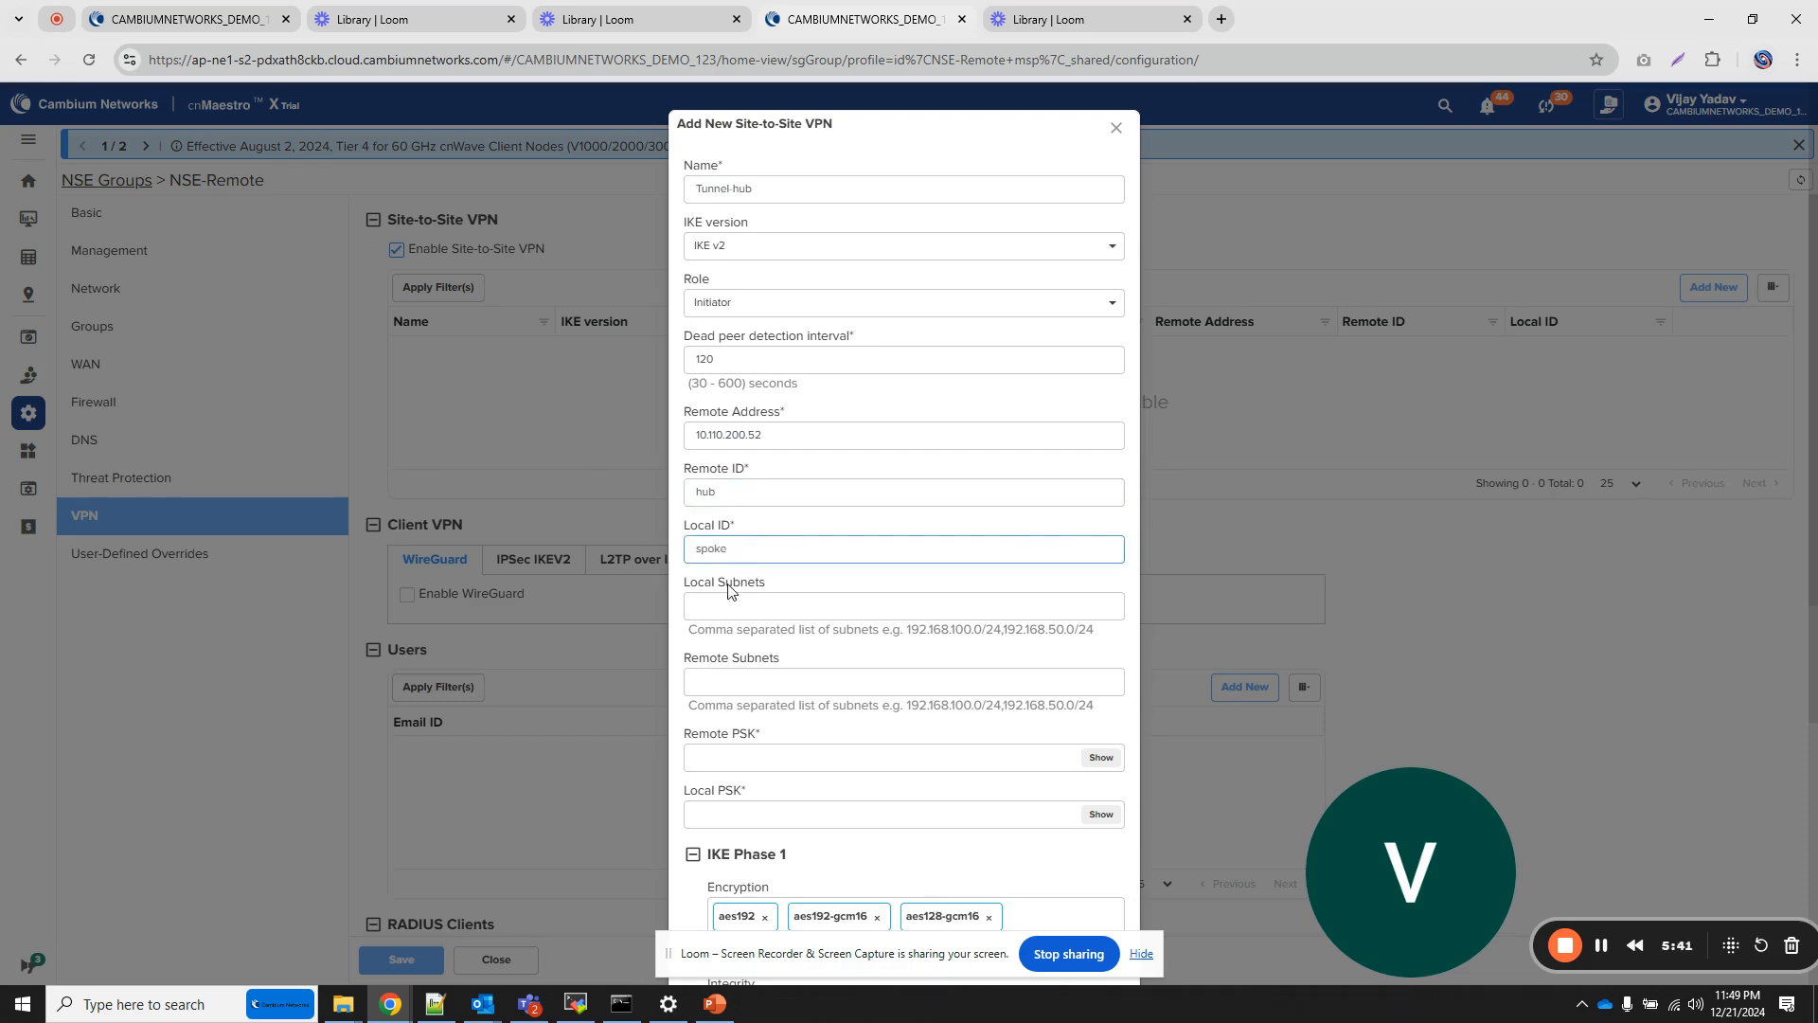
- Copy the remote subnets 192.168.152.0/24,192.168.153.0/24 from the hub's to-spoke VPN entry into the local subnets of the spoke's Tunnel-hub entry
click(156, 24)
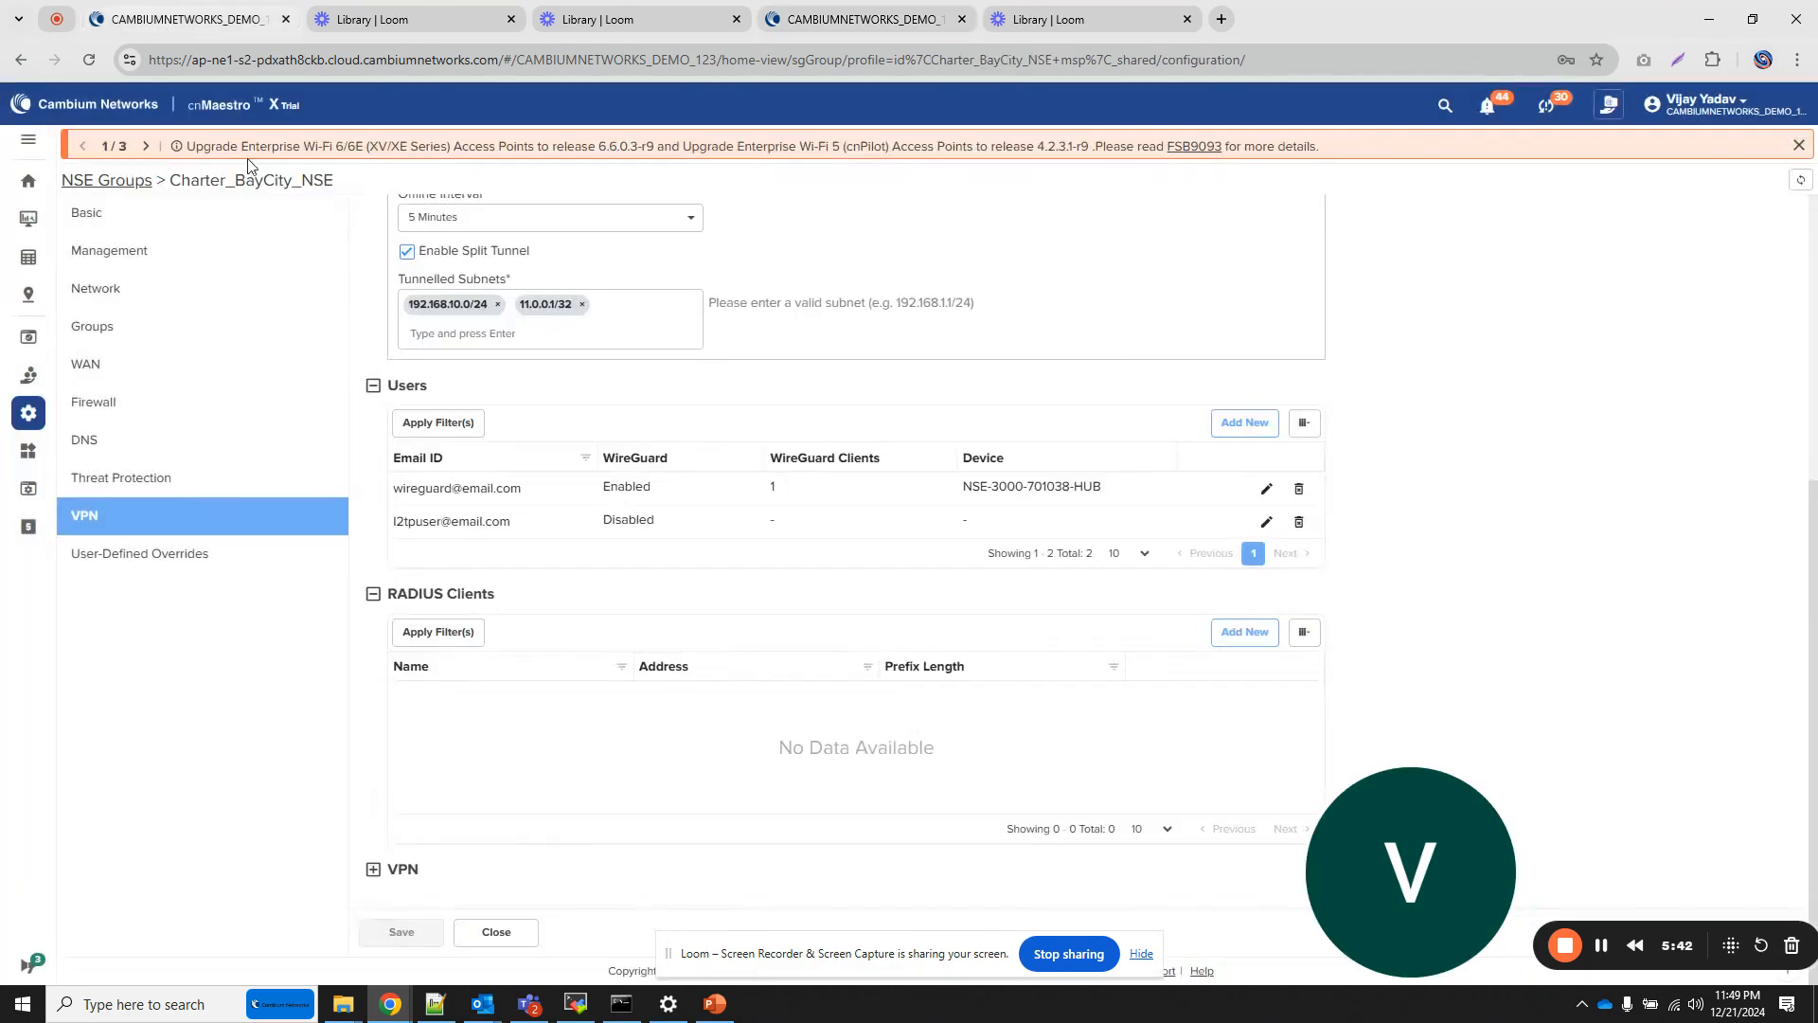
scroll(1229, 348, up, 5)
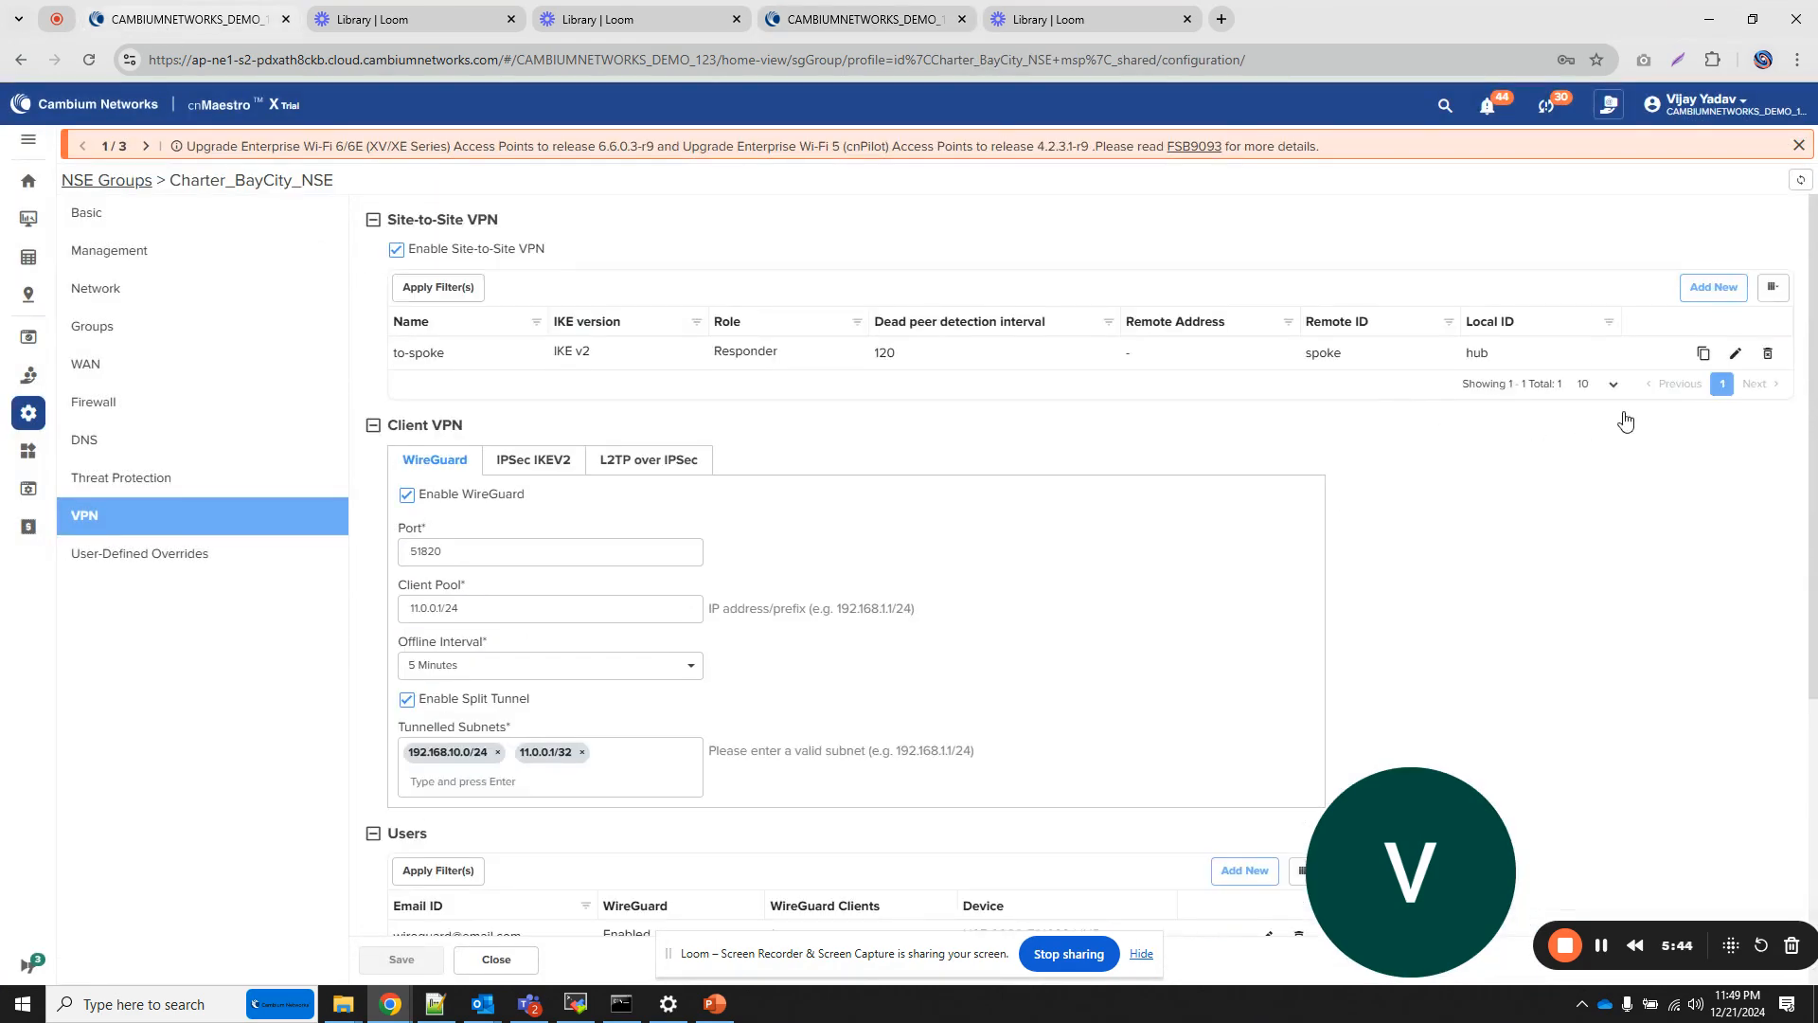
click(1734, 360)
drag(890, 631, 682, 623)
key(ctrl+c)
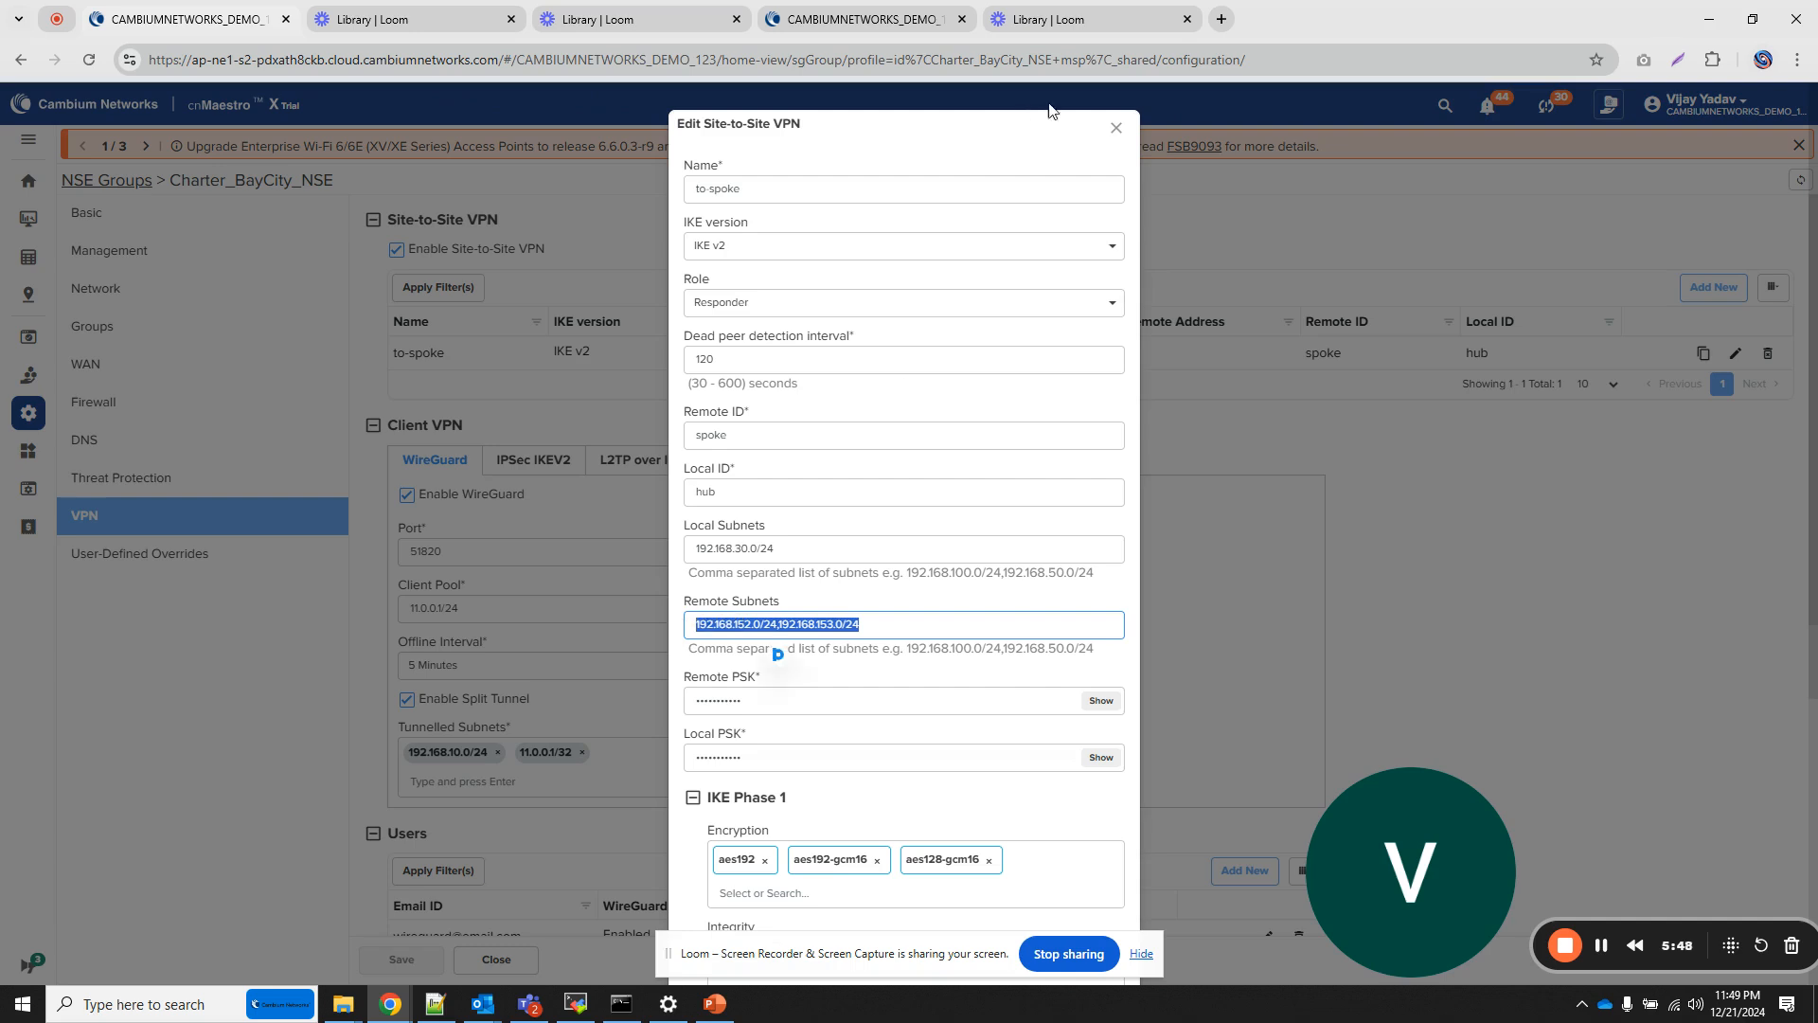
click(857, 19)
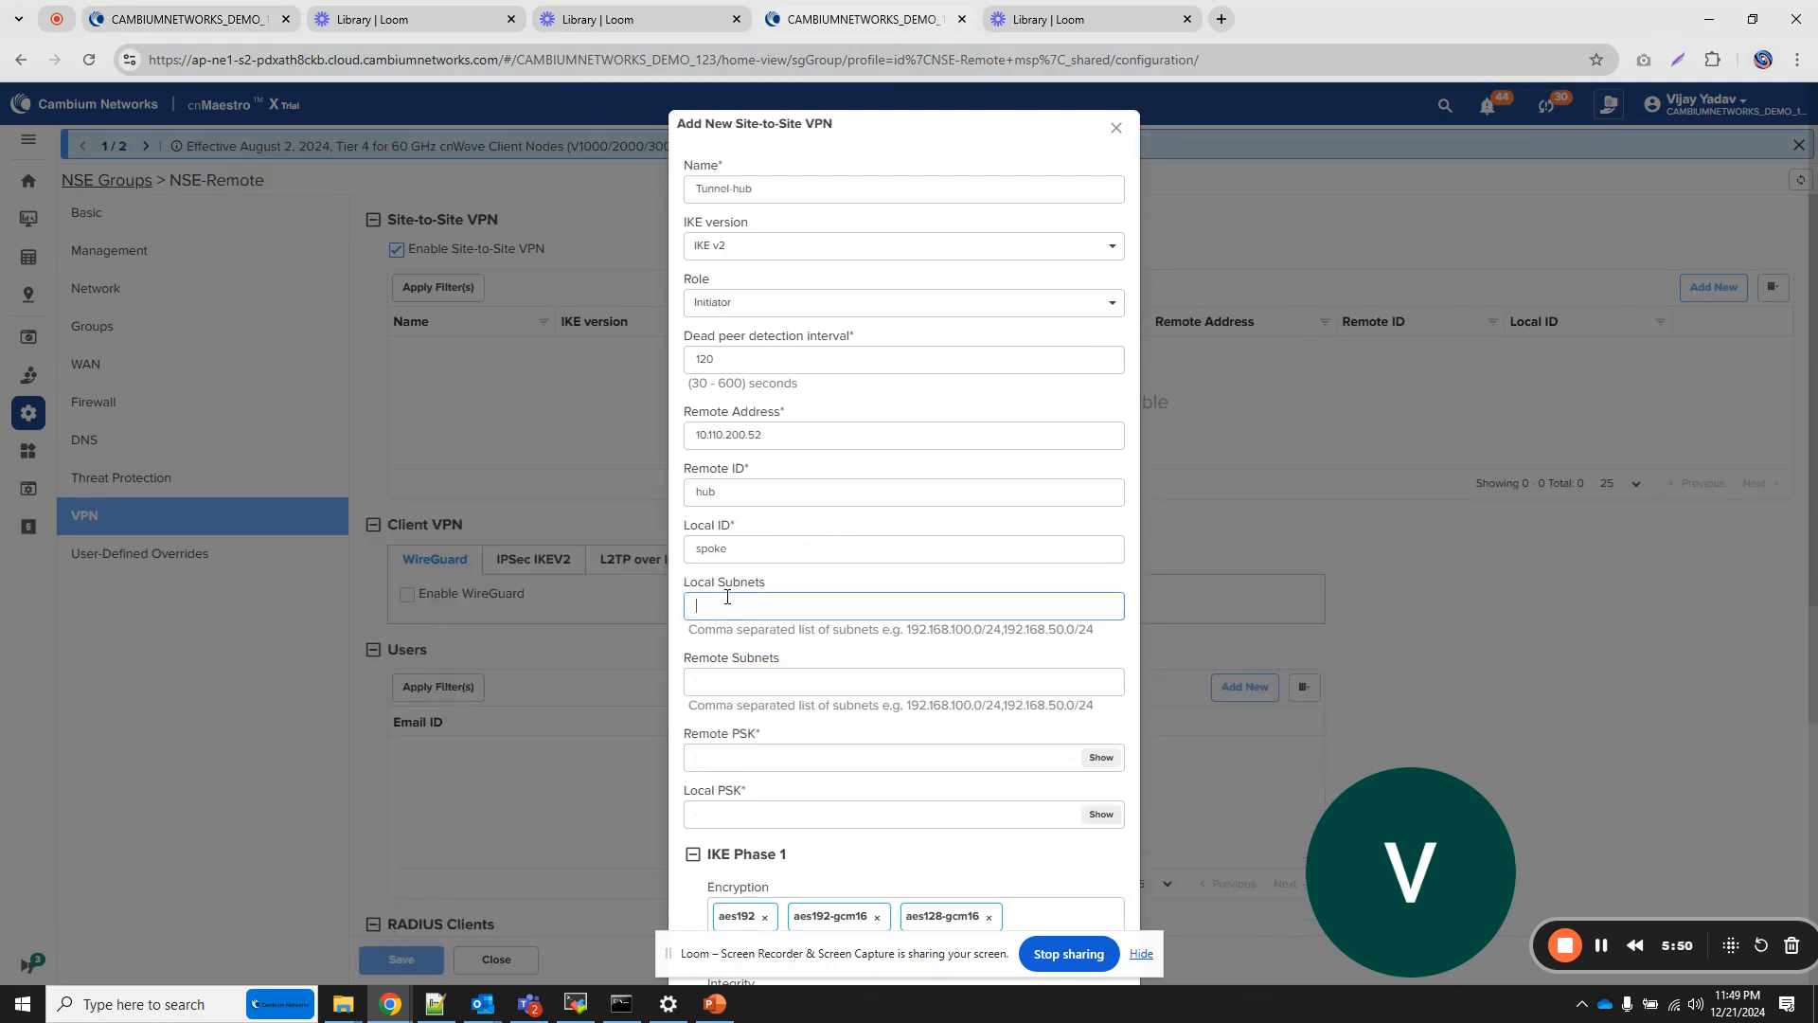
key(ctrl+v)
- Set the remote subnets of the spoke's Tunnel-hub entry to the hub's local subnet, 192.168.30.0/24
click(730, 674)
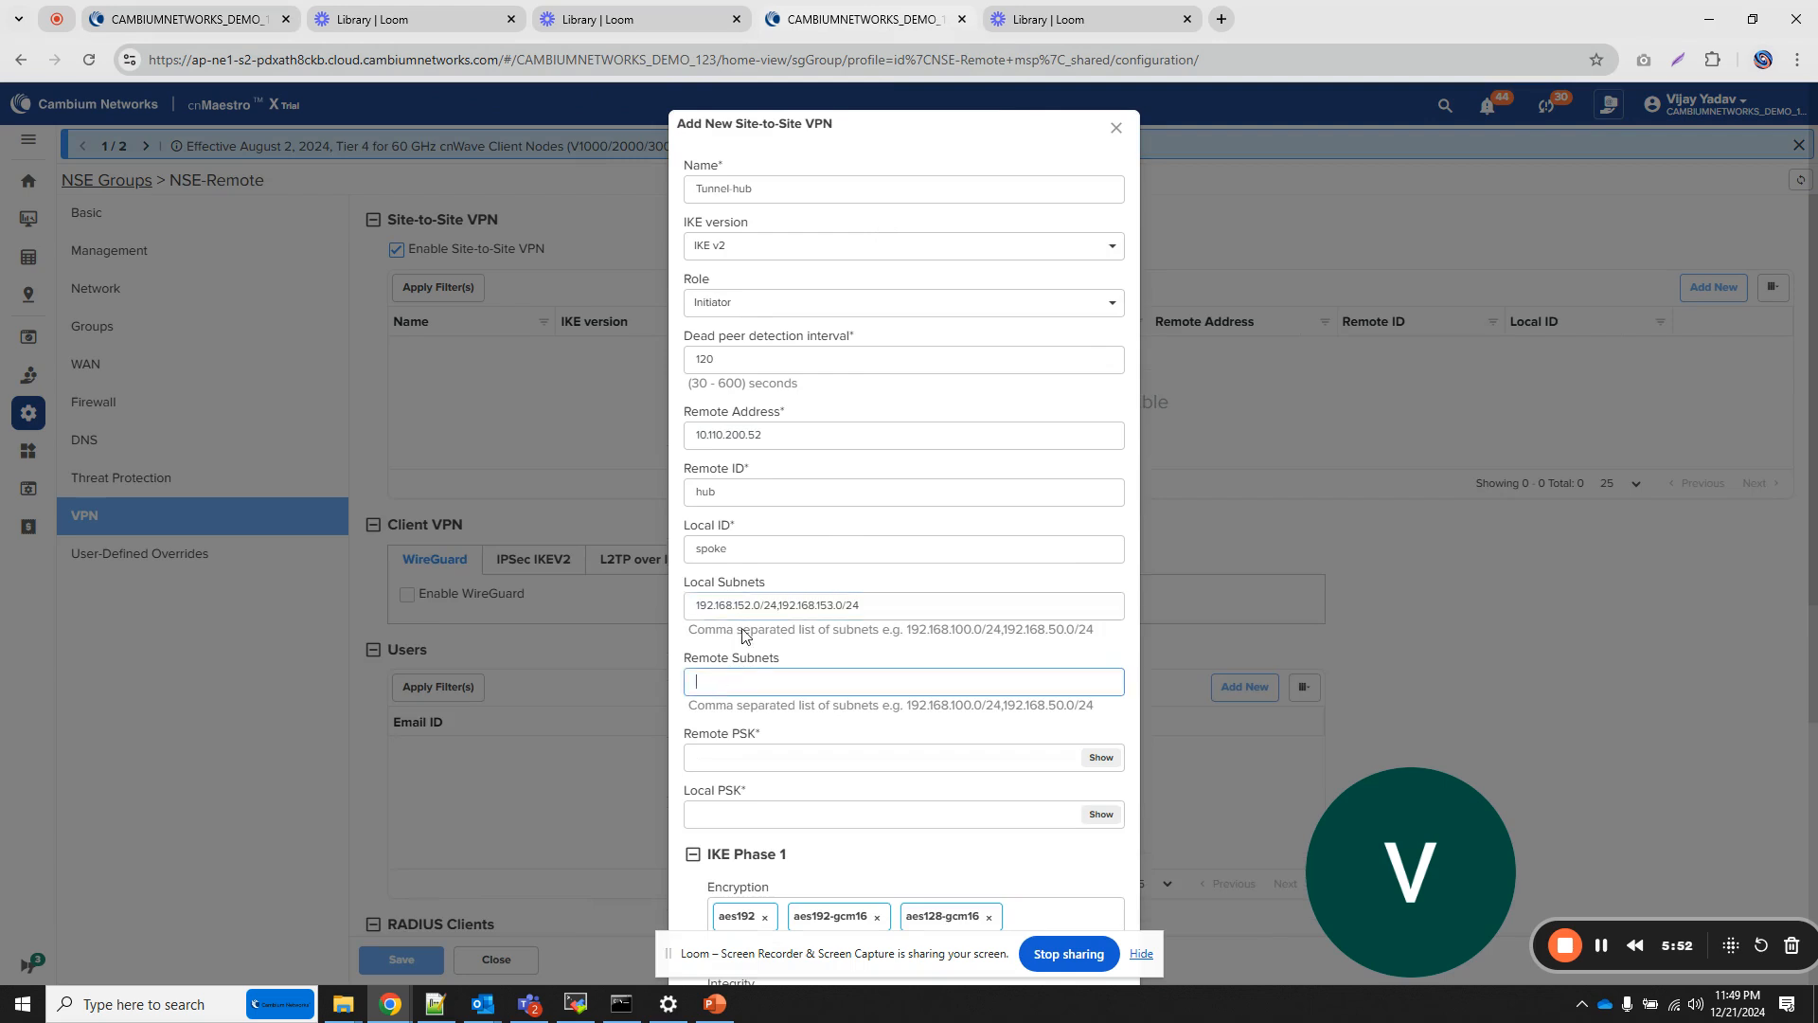
click(201, 19)
drag(779, 550, 654, 538)
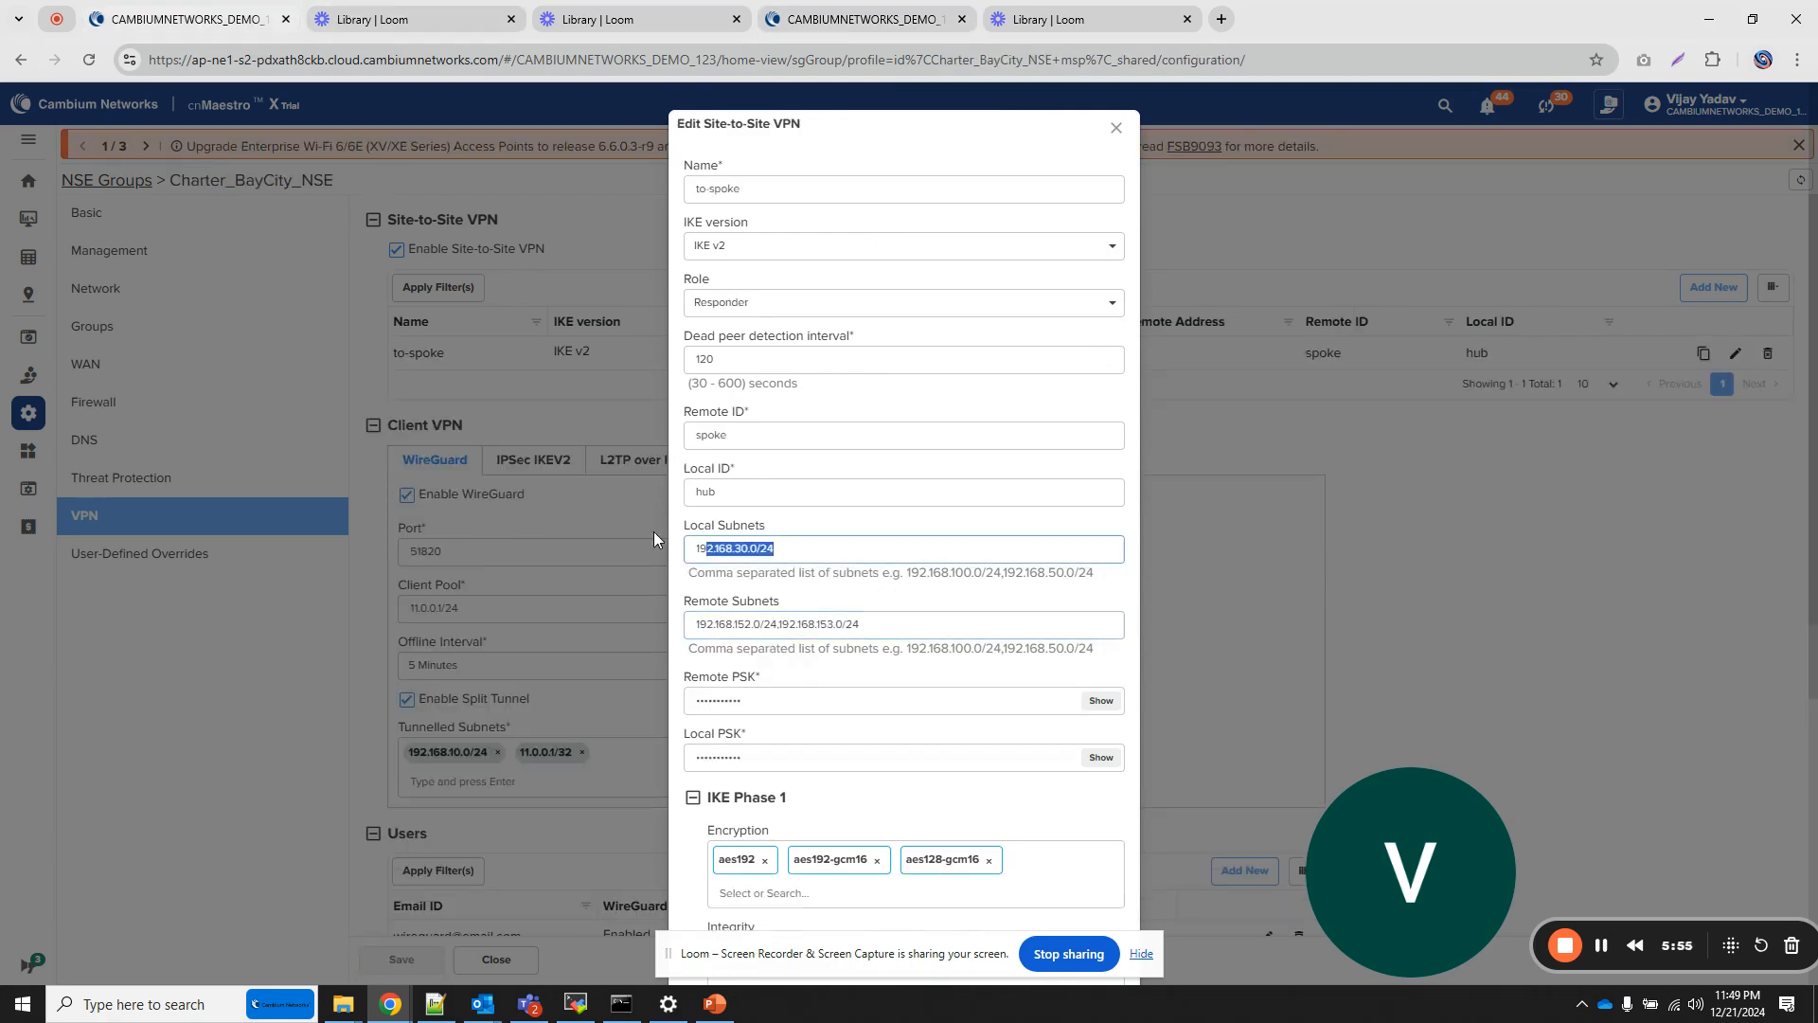
click(901, 23)
key(ctrl+v)
- Enter the pre-shared key as both remote PSK and local PSK of the Tunnel-hub entry and reveal both to check them
click(724, 759)
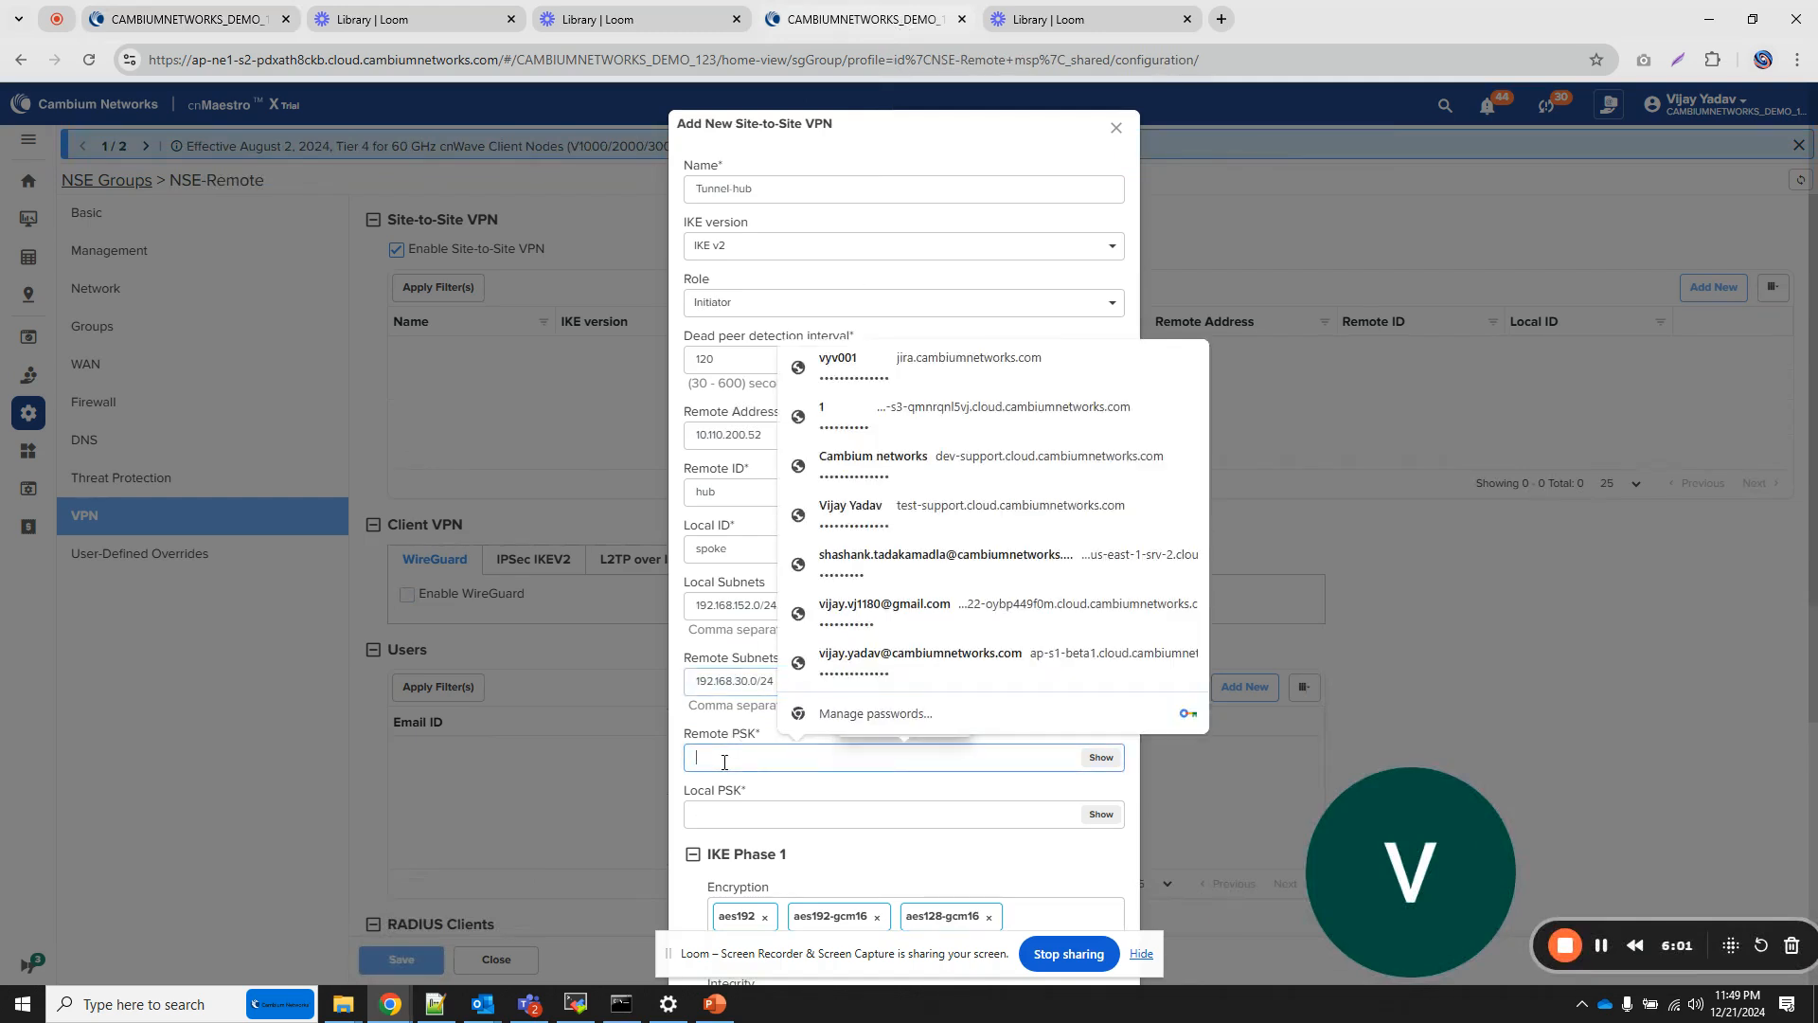
text(•••••)
key(Tab)
text(••••••)
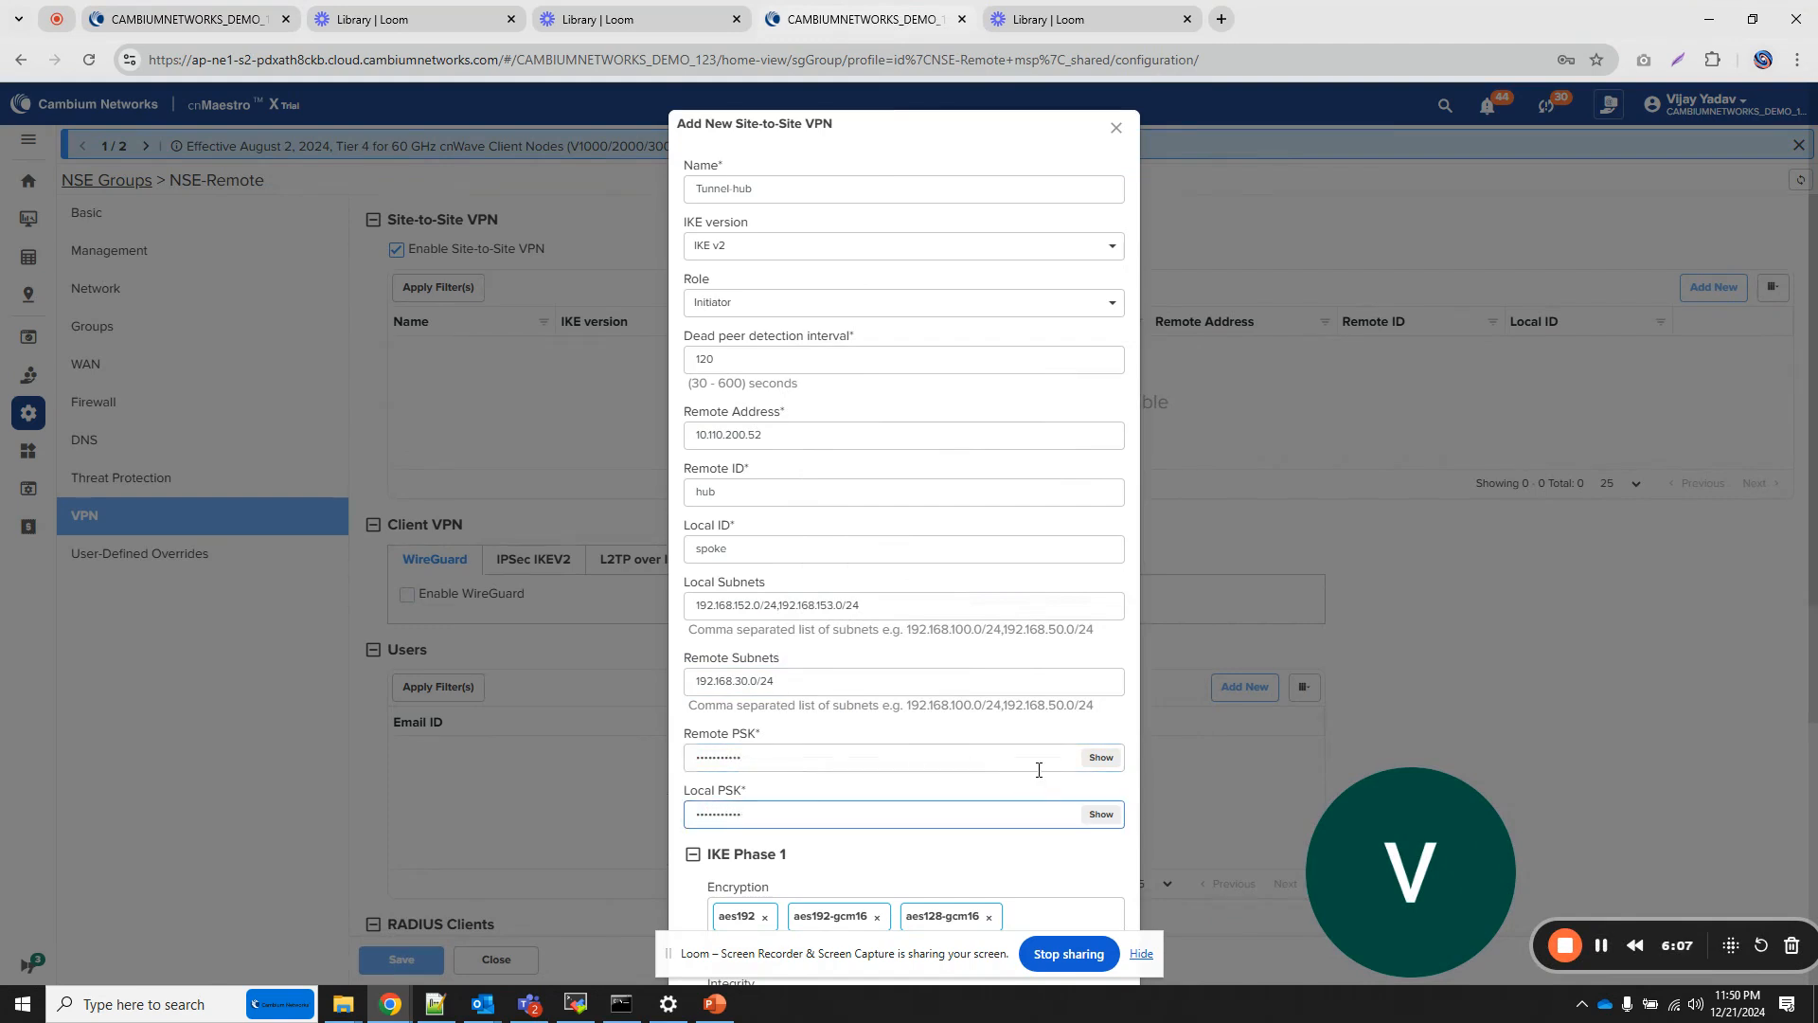
click(1100, 758)
click(1100, 815)
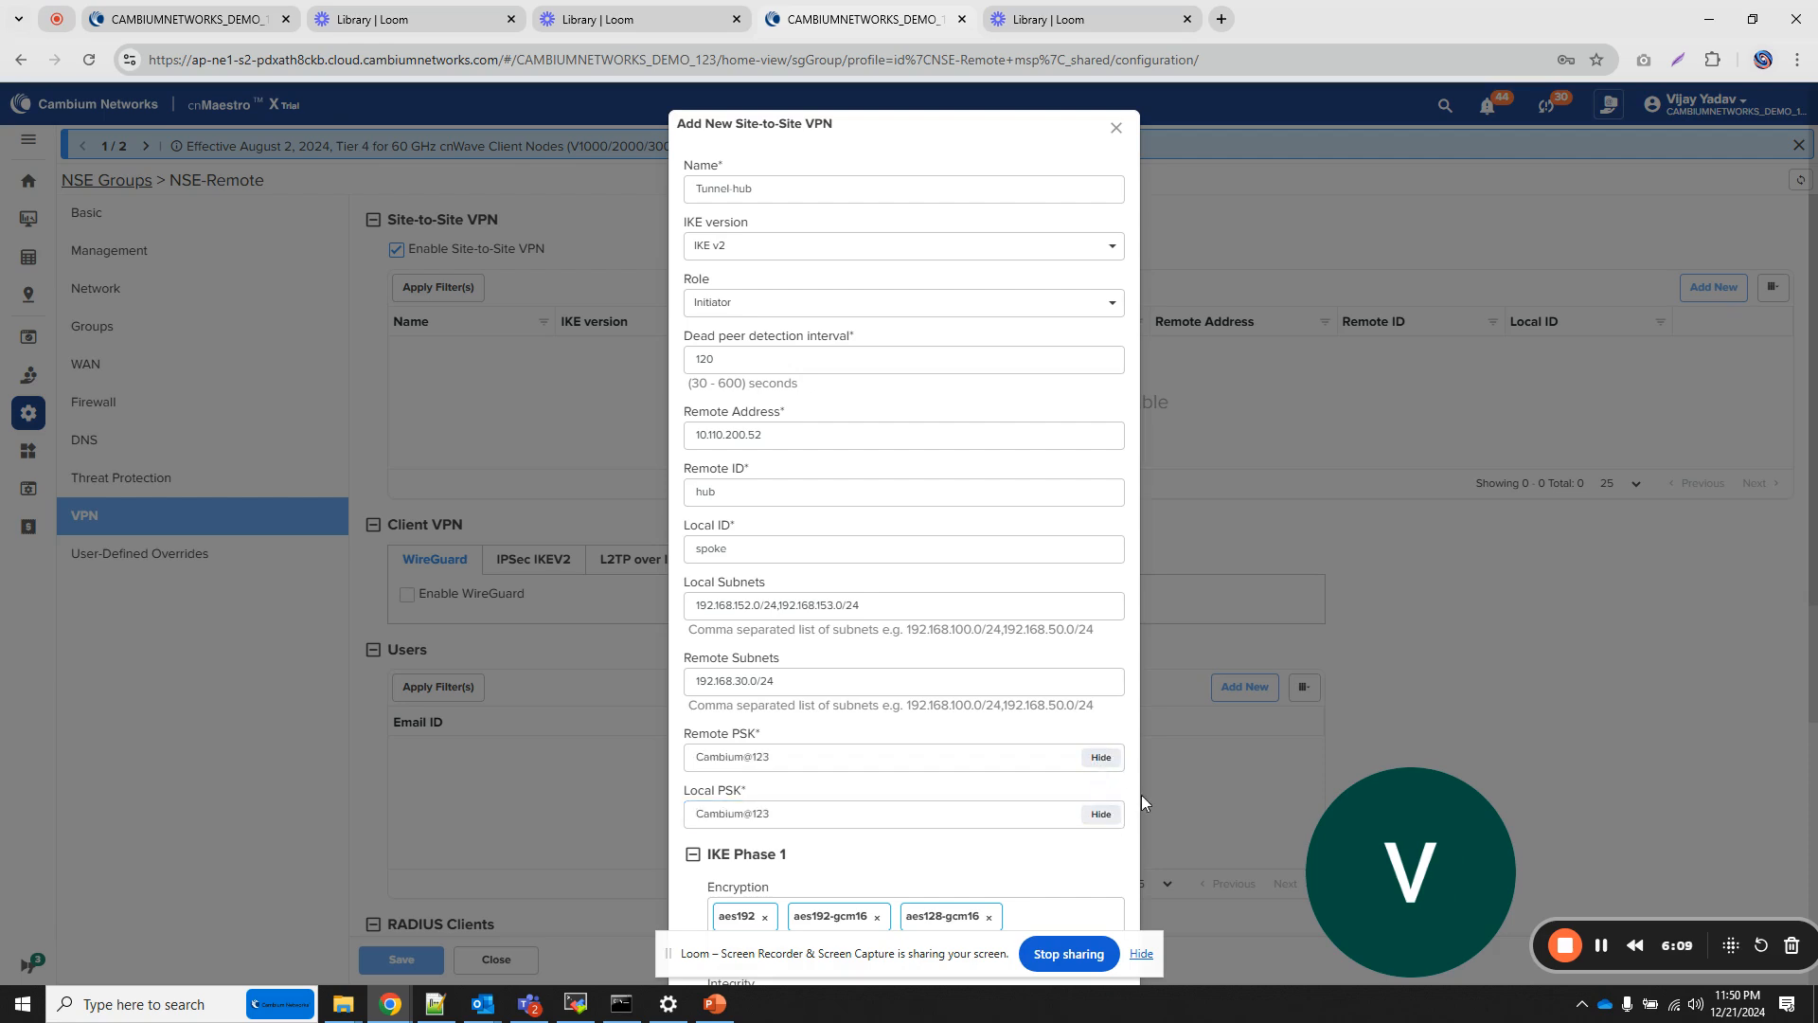
- Add the Tunnel-hub VPN entry with the default IKE Phase 1 and Phase 2 settings and save the NSE-Remote group
scroll(1140, 794, down, 7)
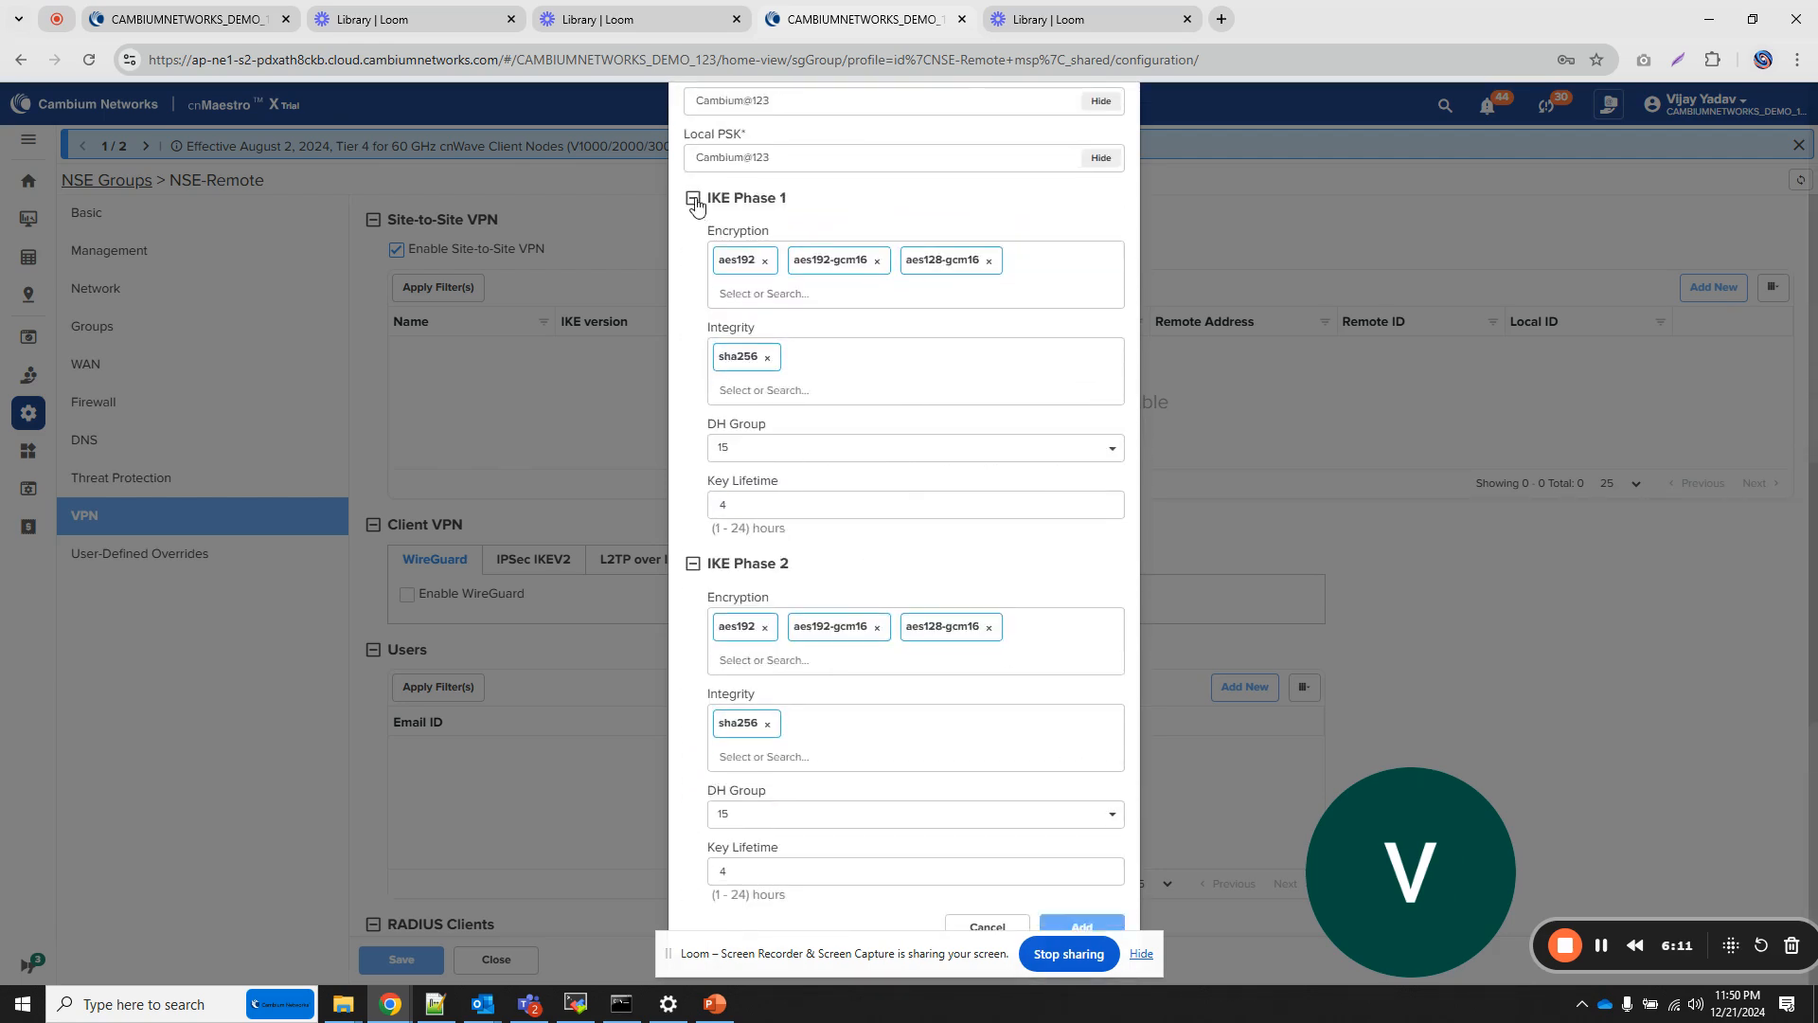
click(694, 200)
click(694, 568)
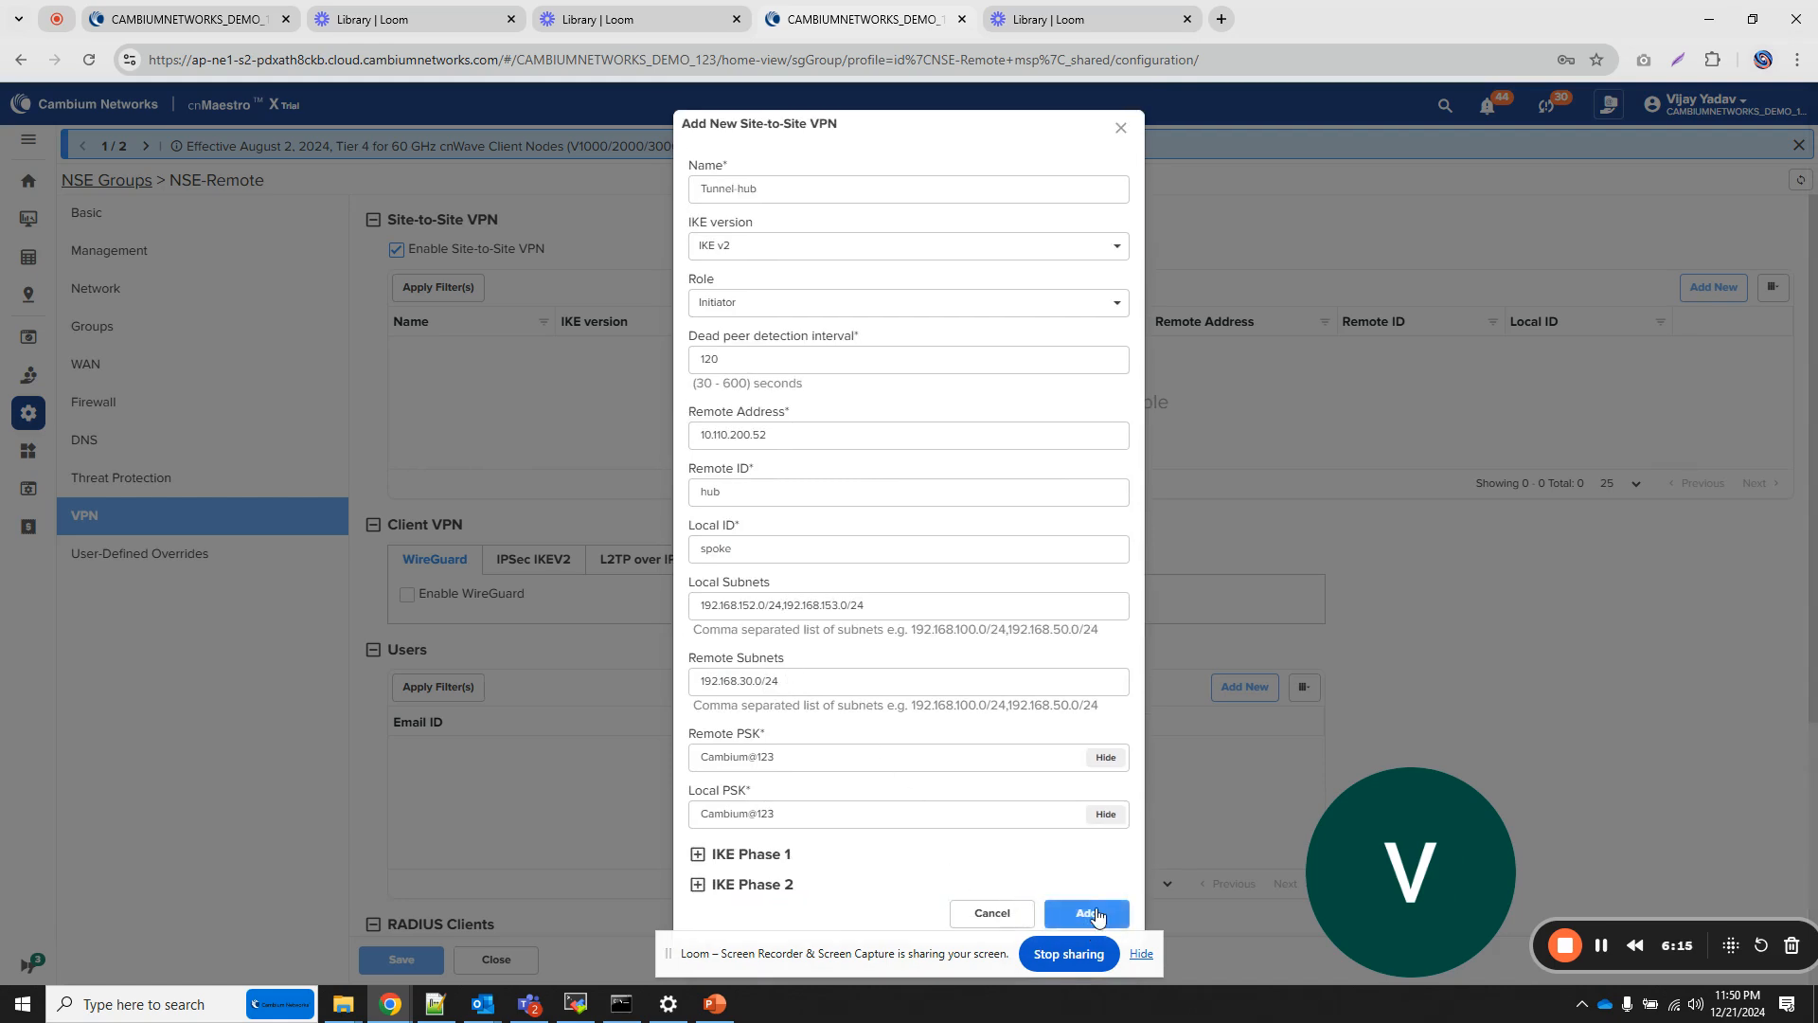
click(1096, 913)
scroll(474, 824, down, 4)
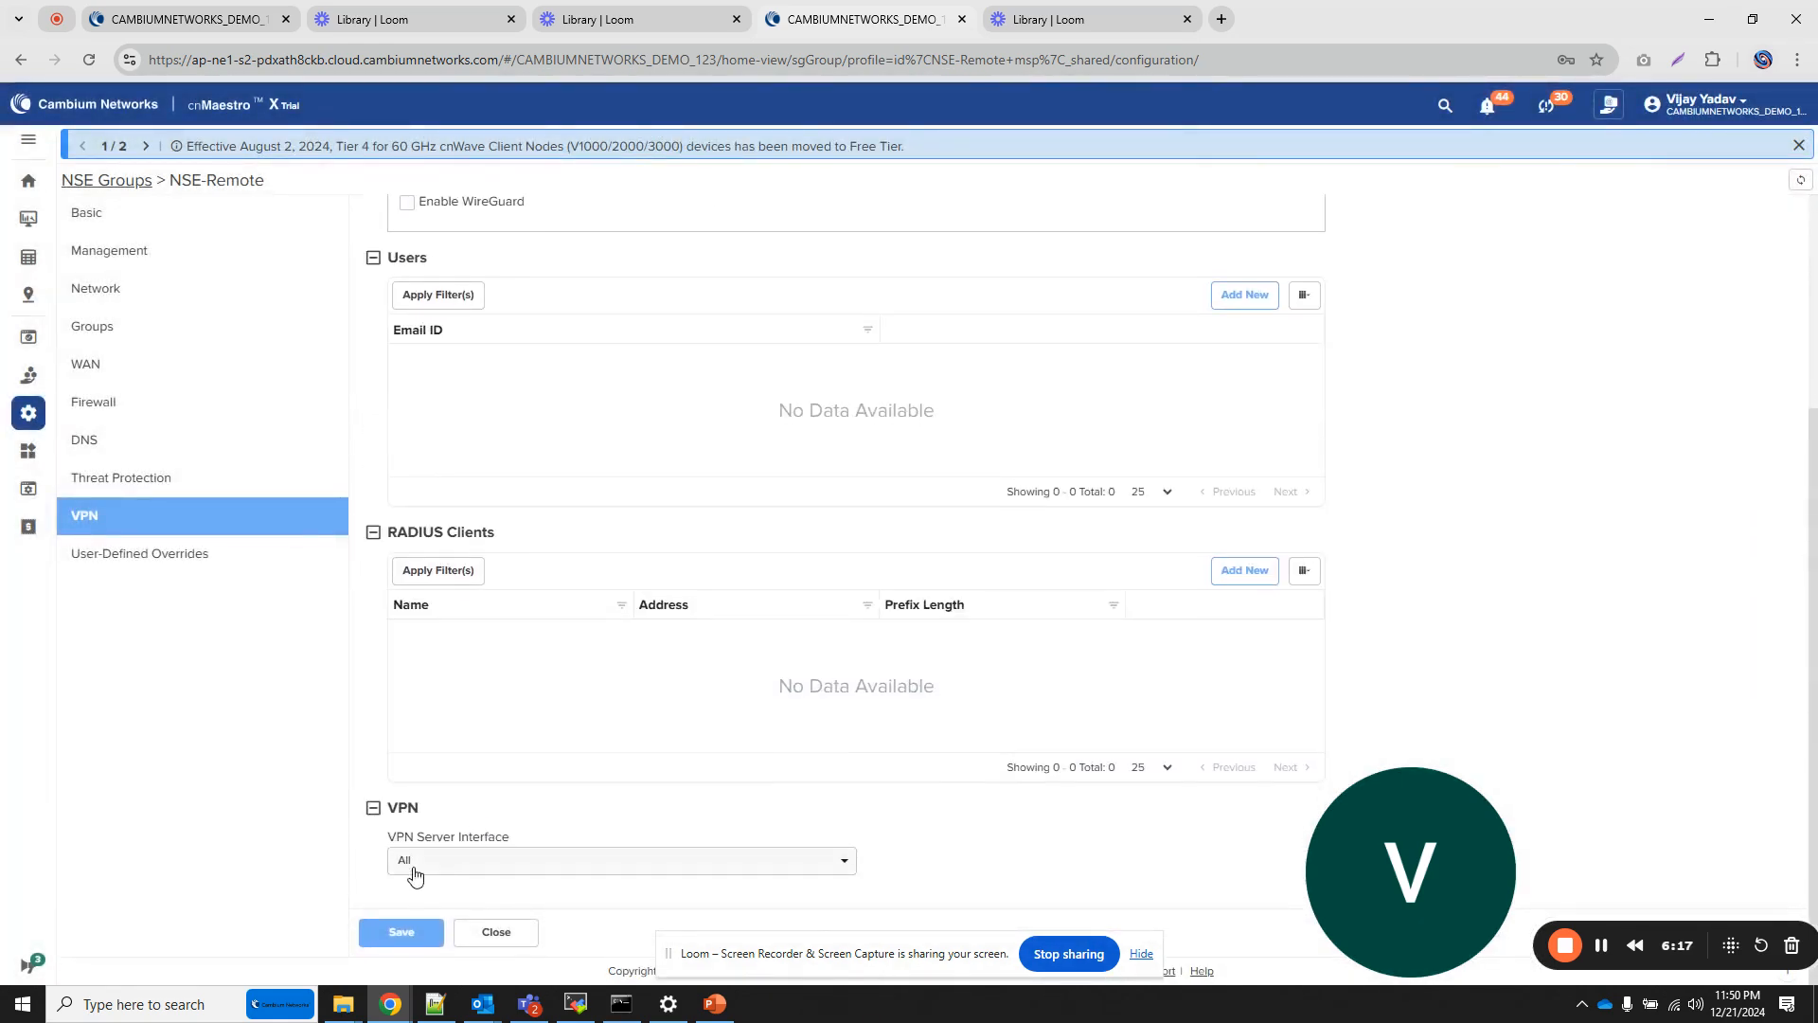
click(412, 937)
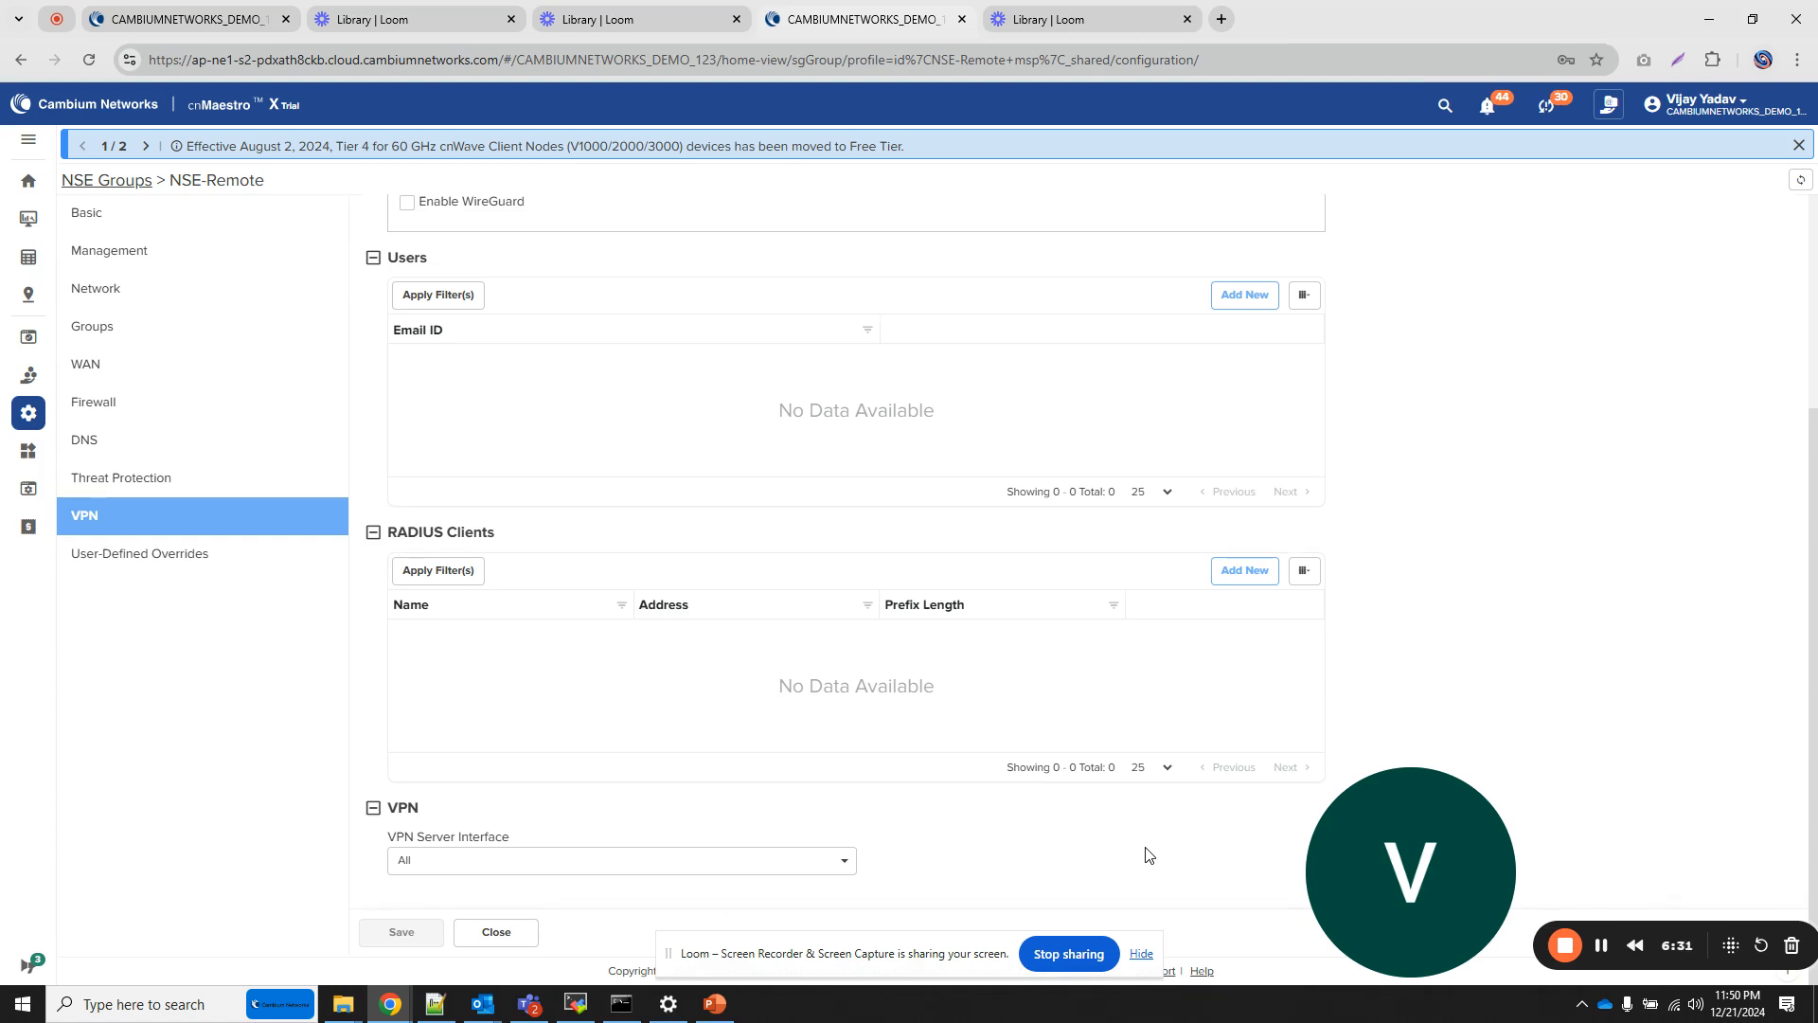
click(1603, 946)
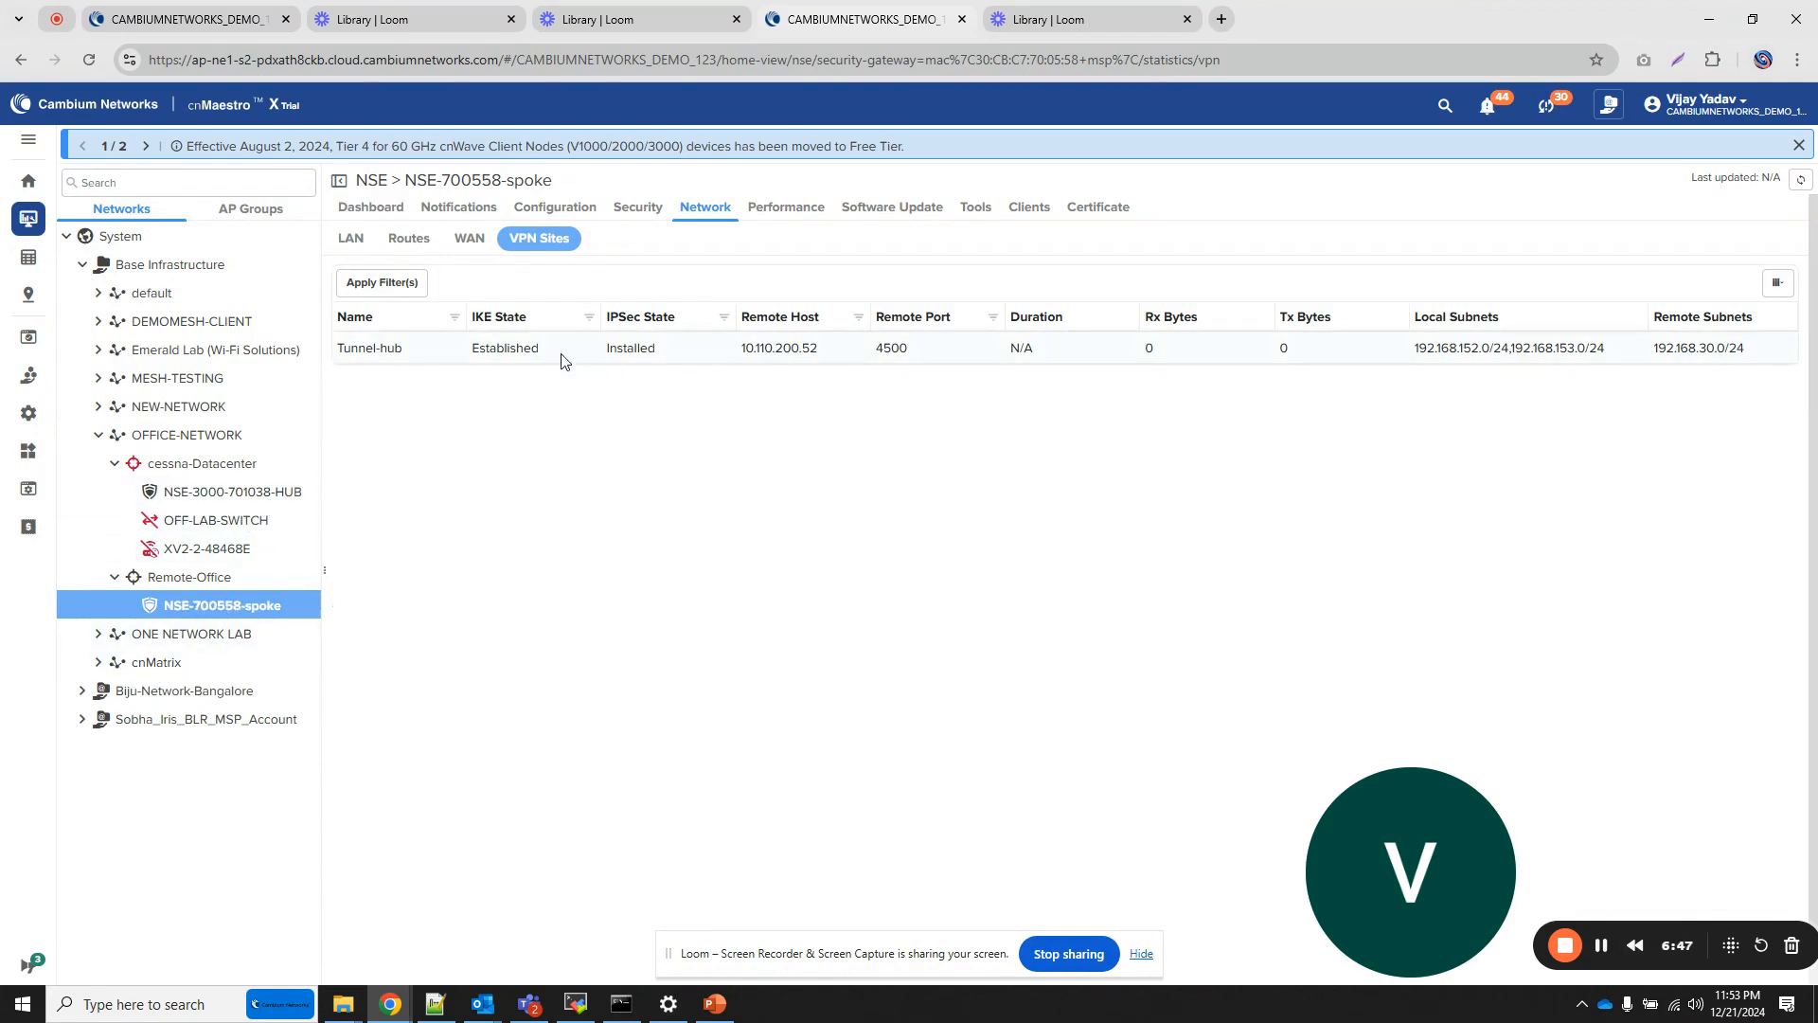
- Check the IKE state, IPSec state, remote host, port and subnets of Tunnel-hub in the spoke device's VPN site statistics
drag(474, 352, 546, 352)
click(615, 353)
double_click(614, 353)
drag(820, 350, 742, 350)
drag(915, 348, 876, 350)
drag(1415, 356, 1759, 361)
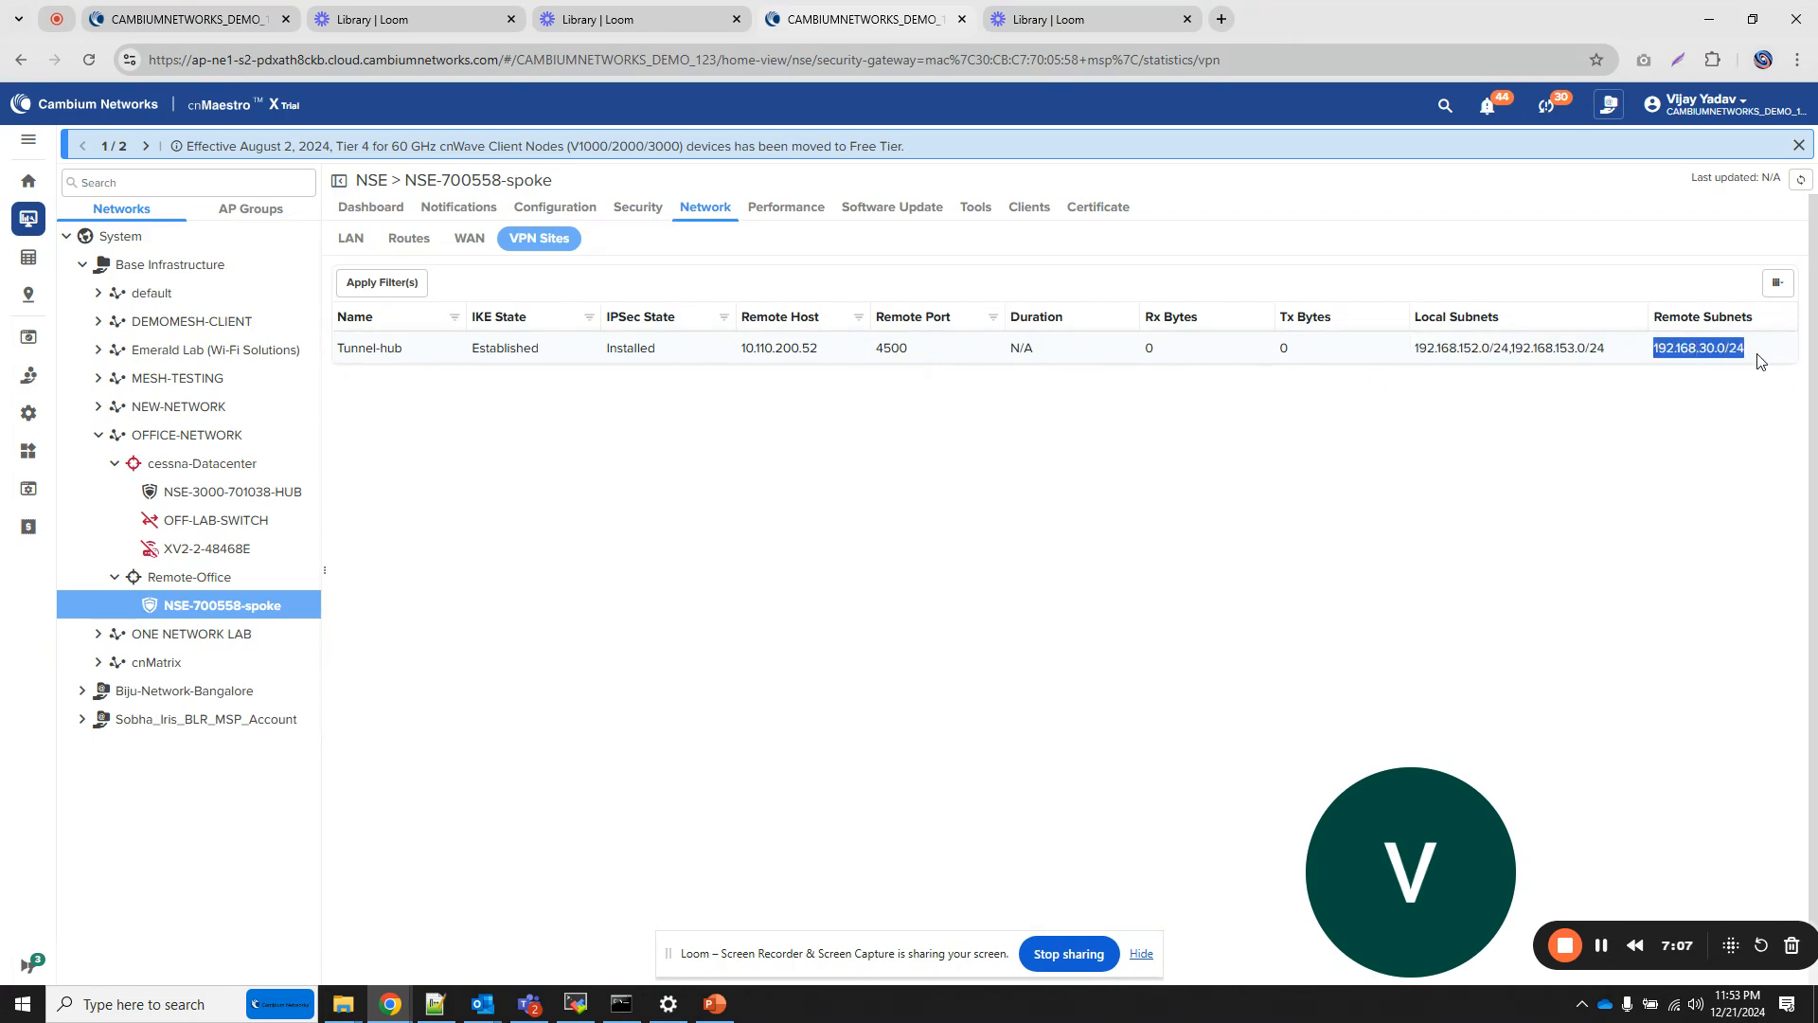
- Check the IKE state and the local and remote subnets of the to-spoke tunnel in the hub device's VPN site statistics
click(266, 492)
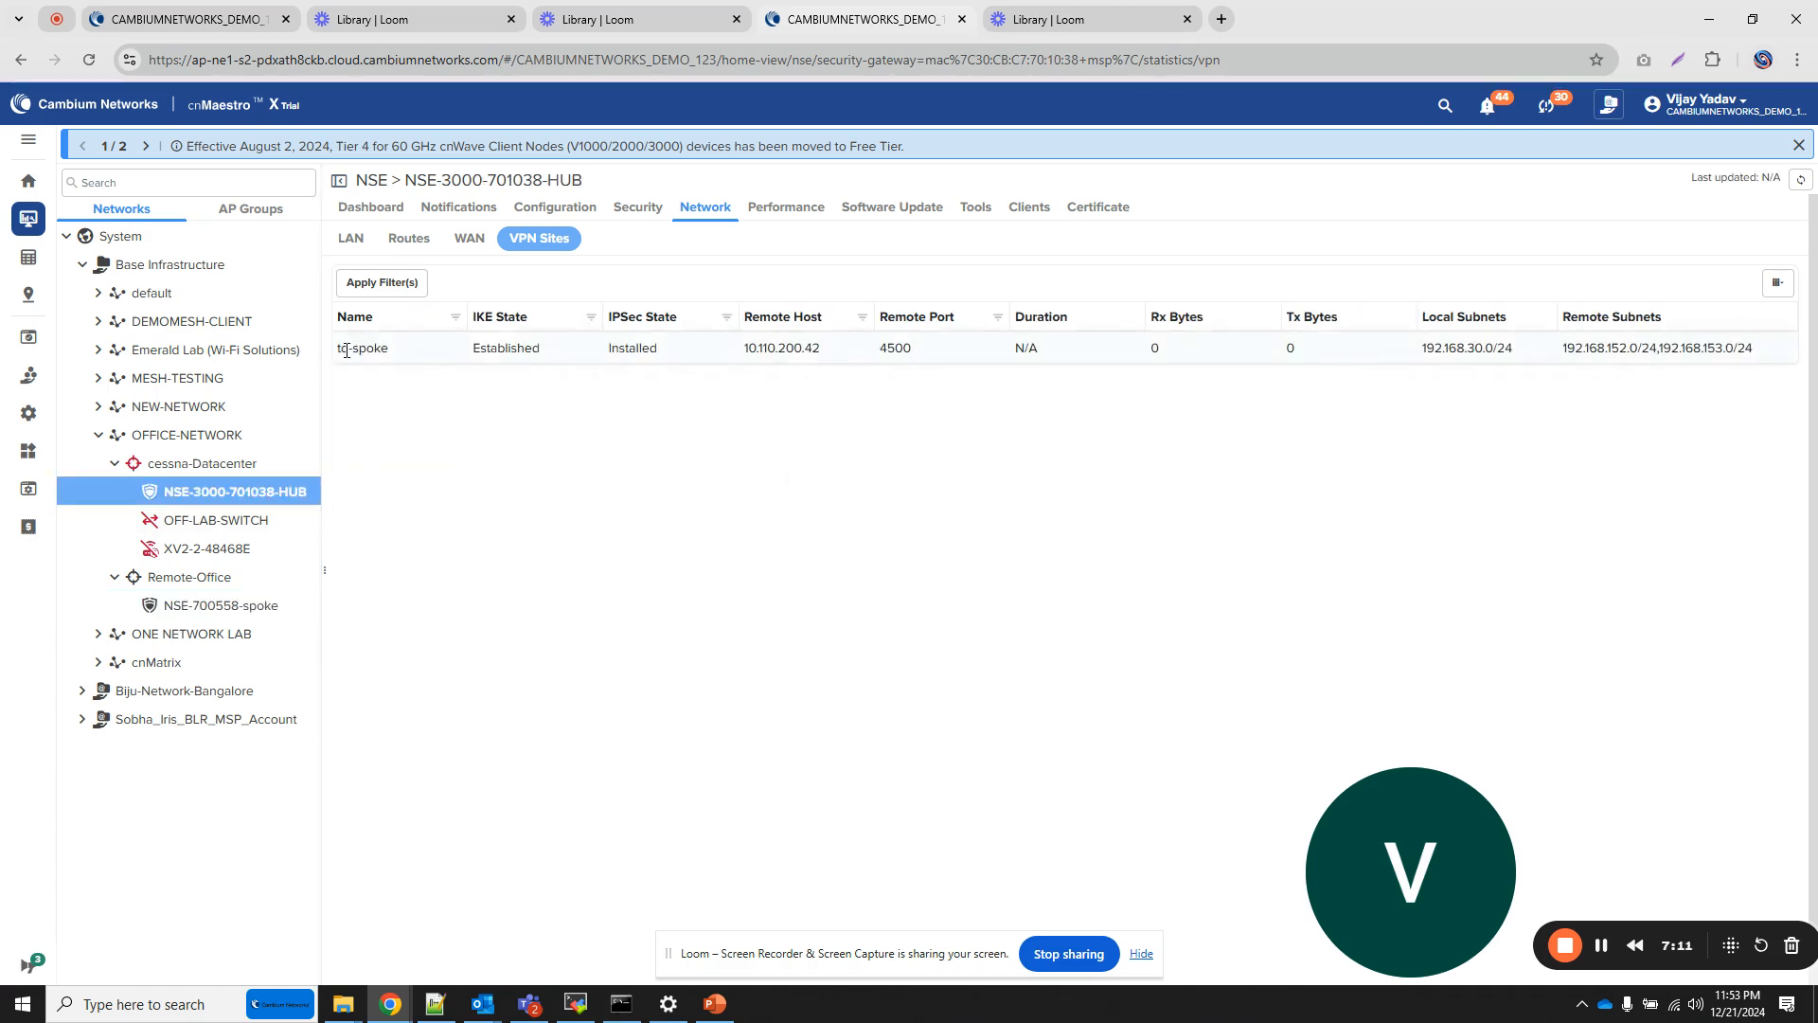
drag(471, 349, 545, 351)
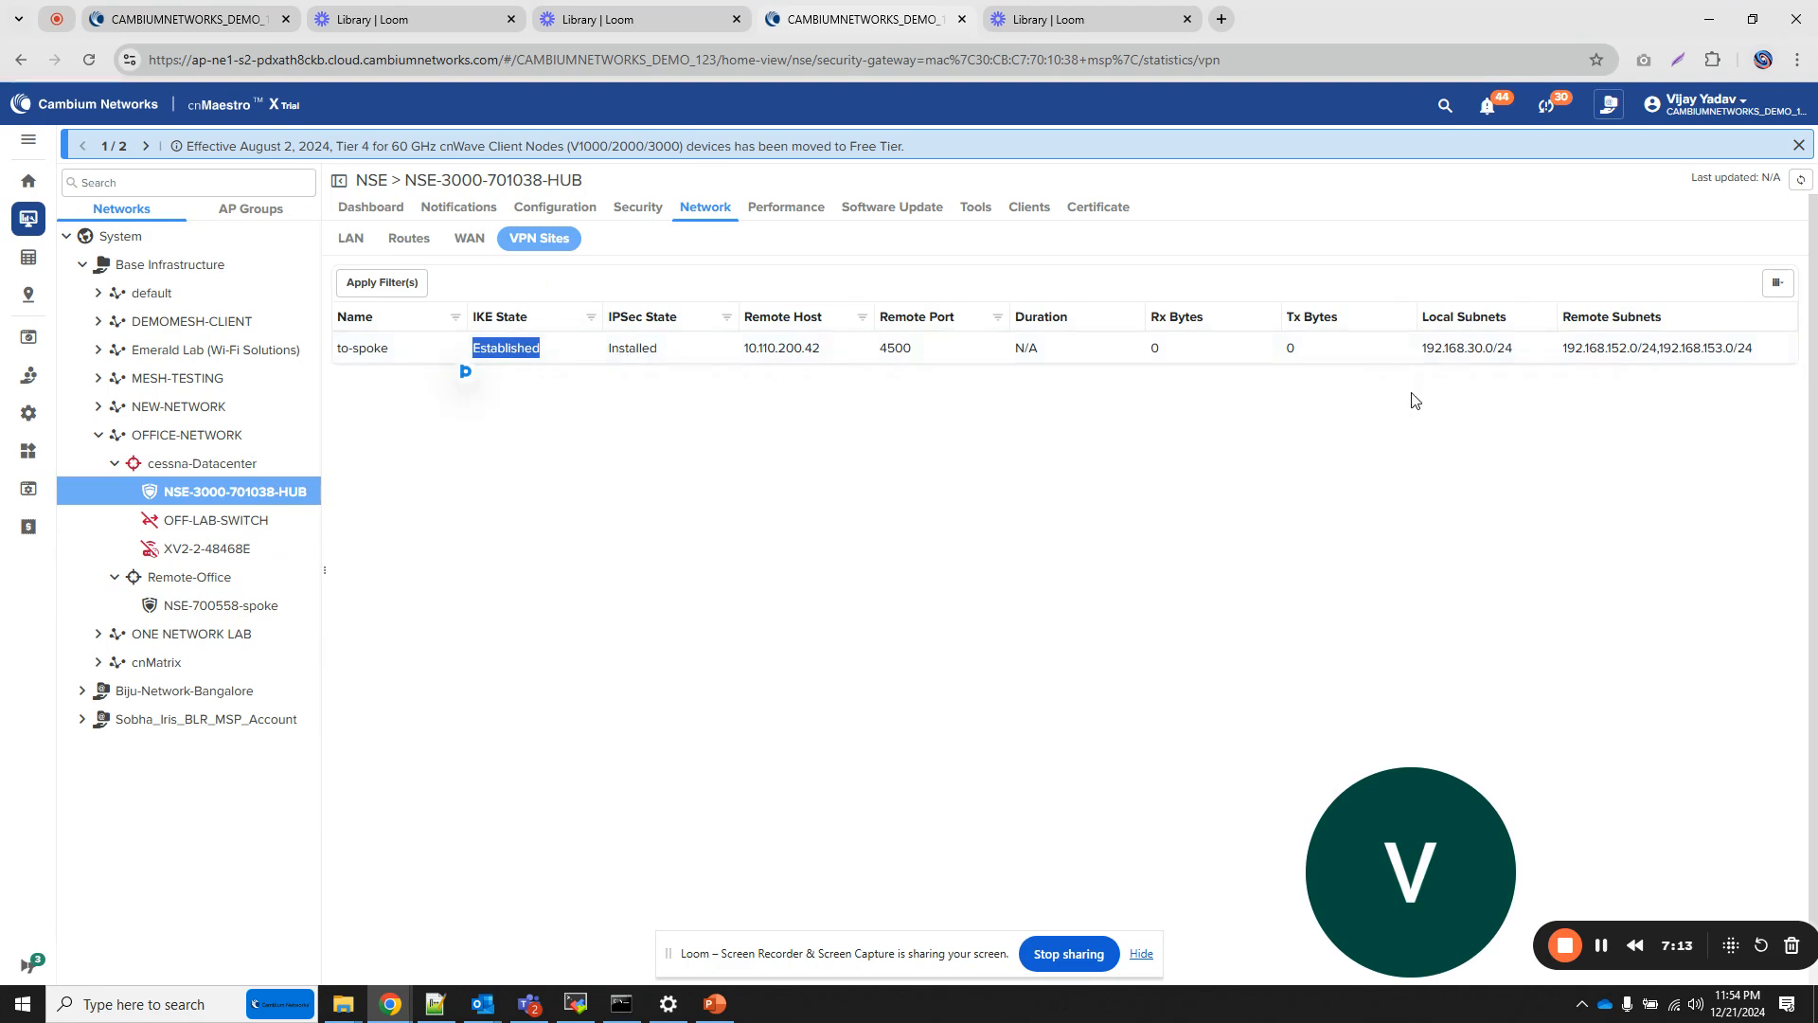
drag(1421, 350, 1764, 360)
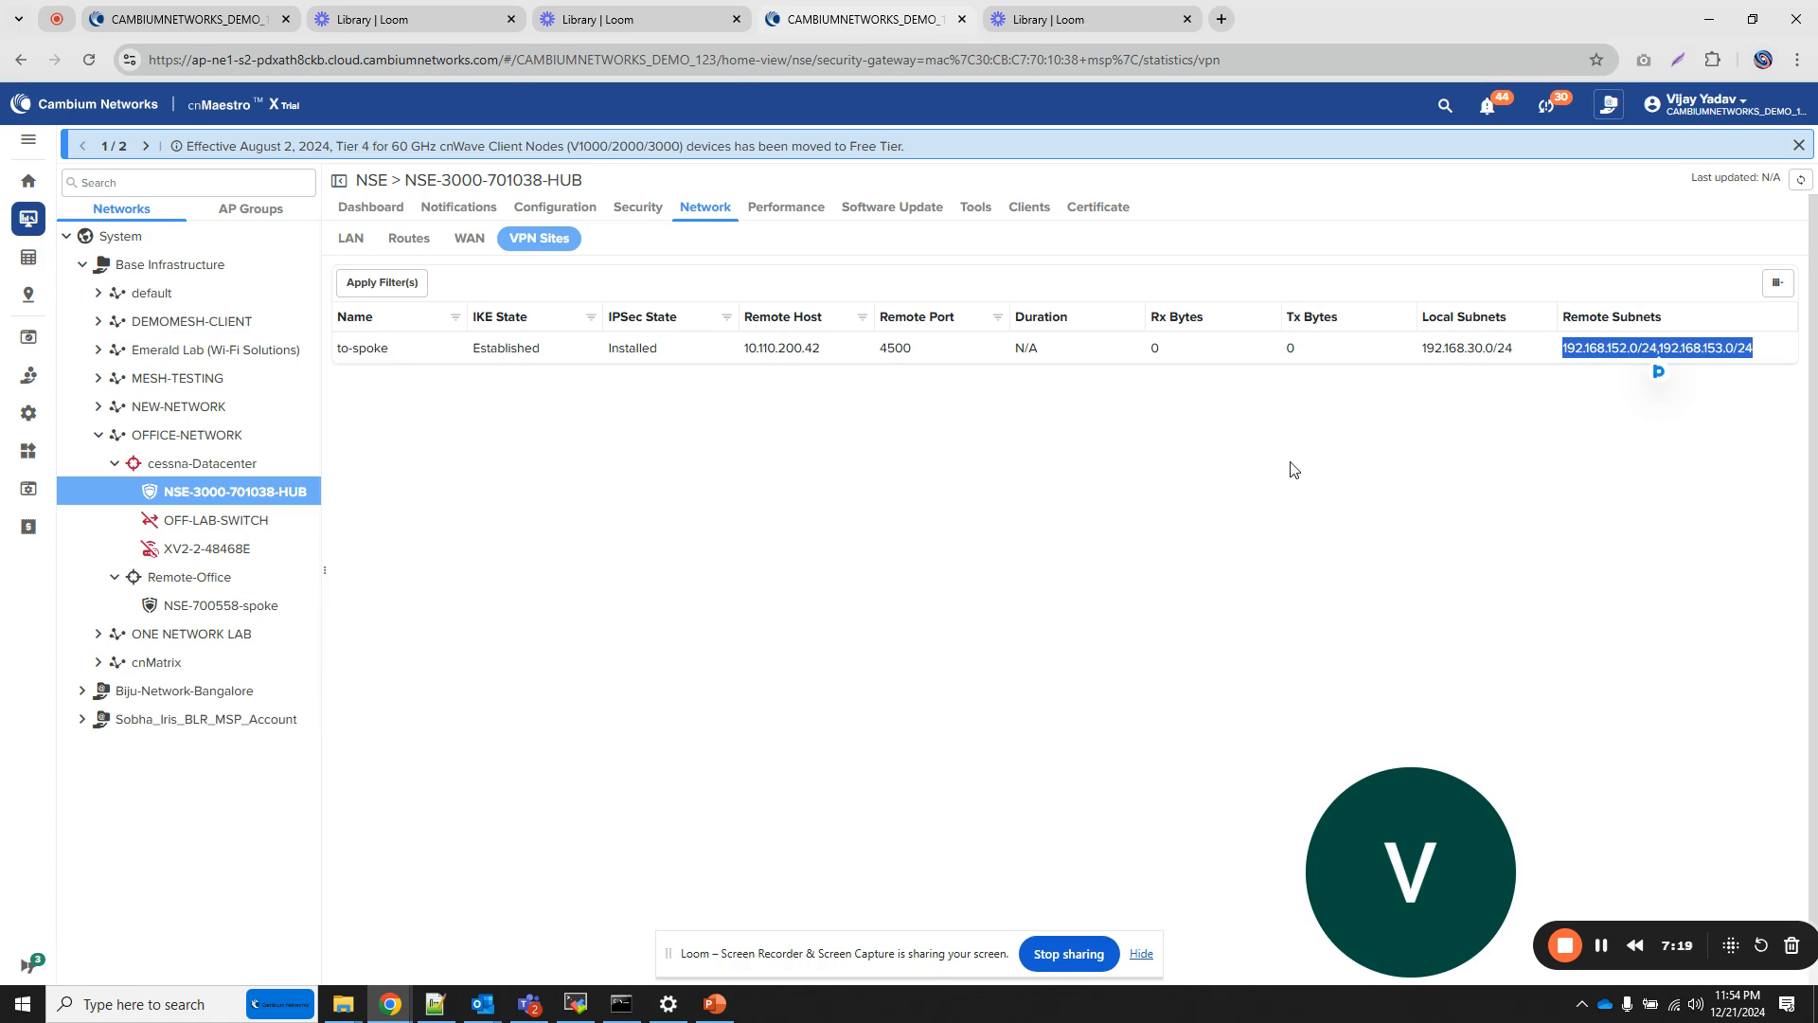
- Ping 192.168.152.1 from the hub device through its Remote CLI to test the tunnel
click(976, 208)
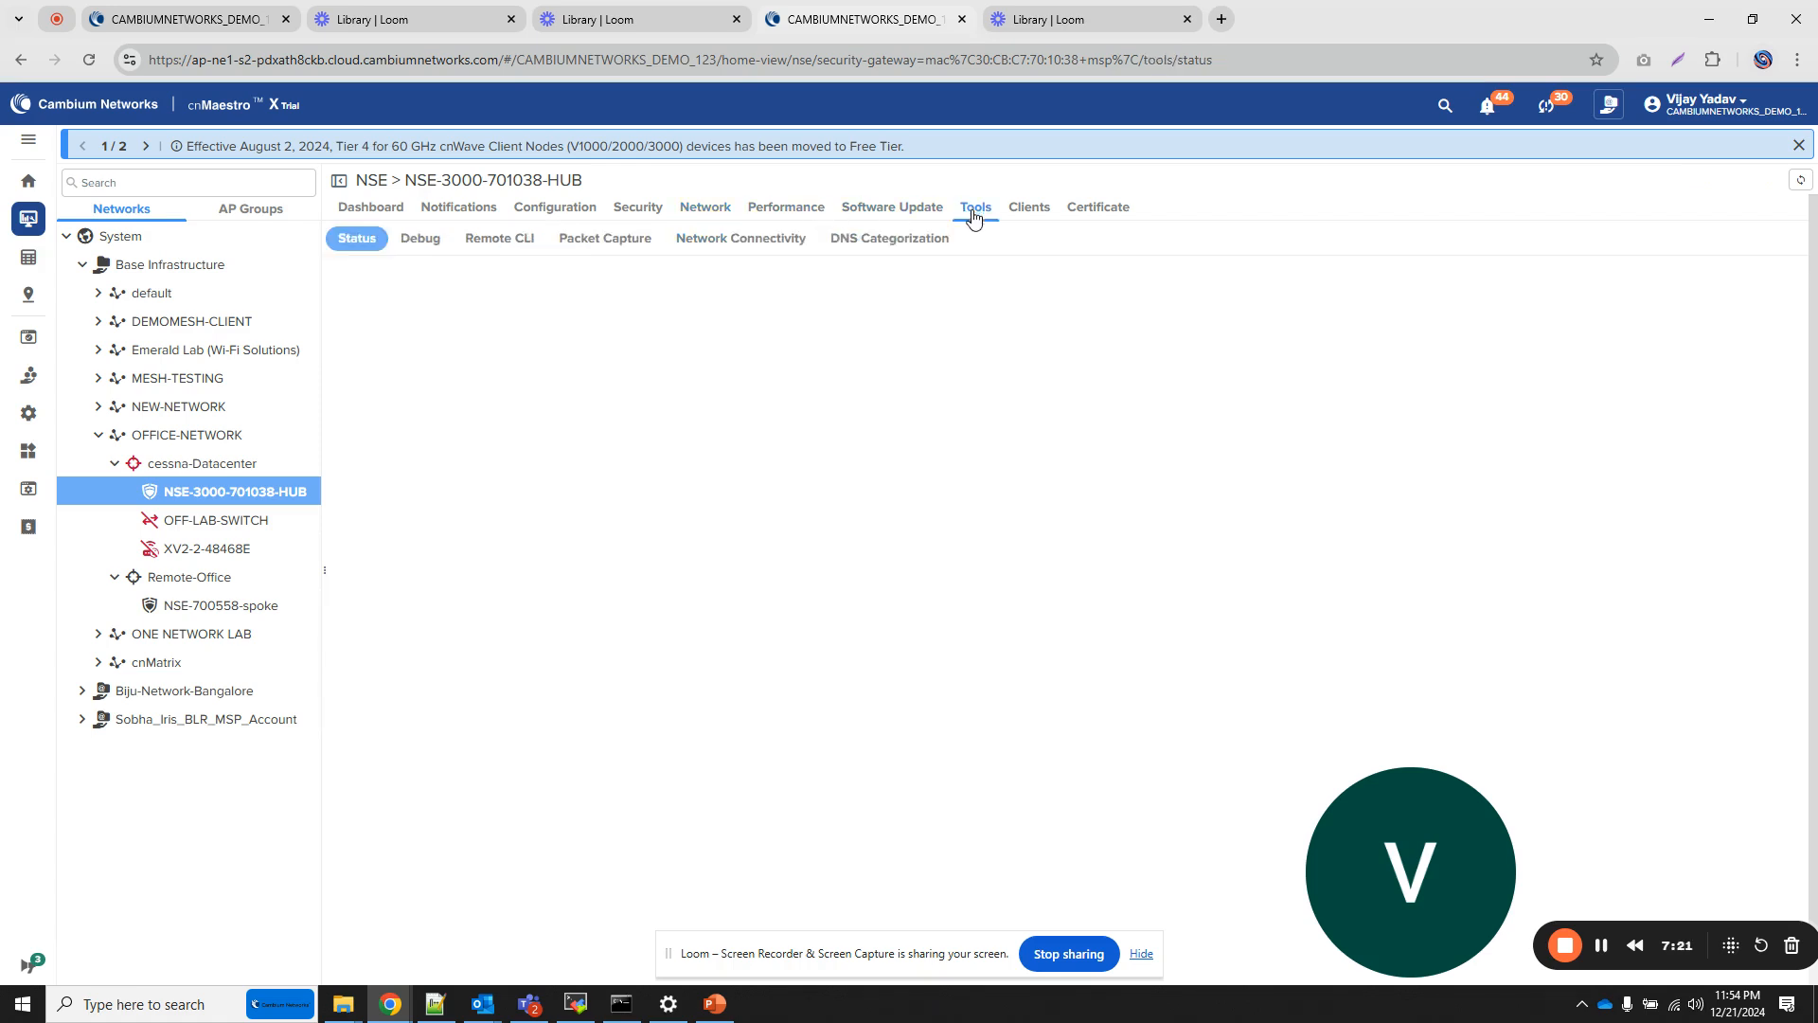
click(495, 243)
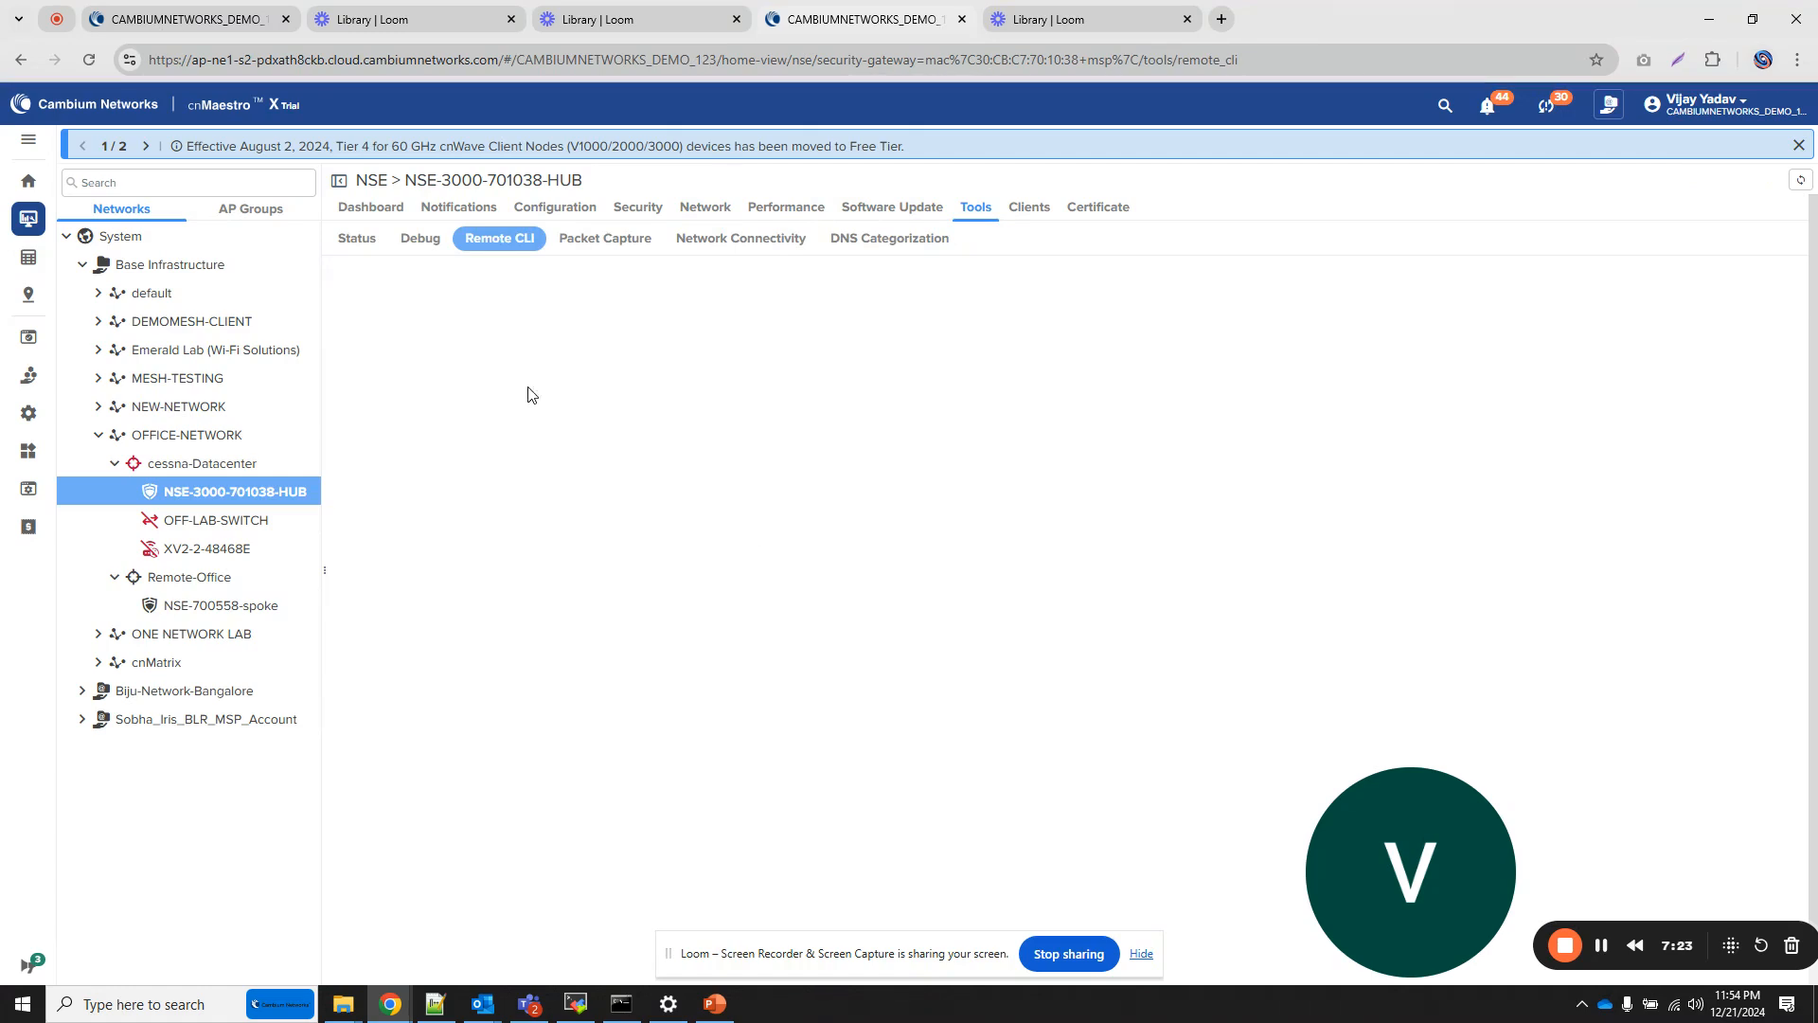
click(456, 301)
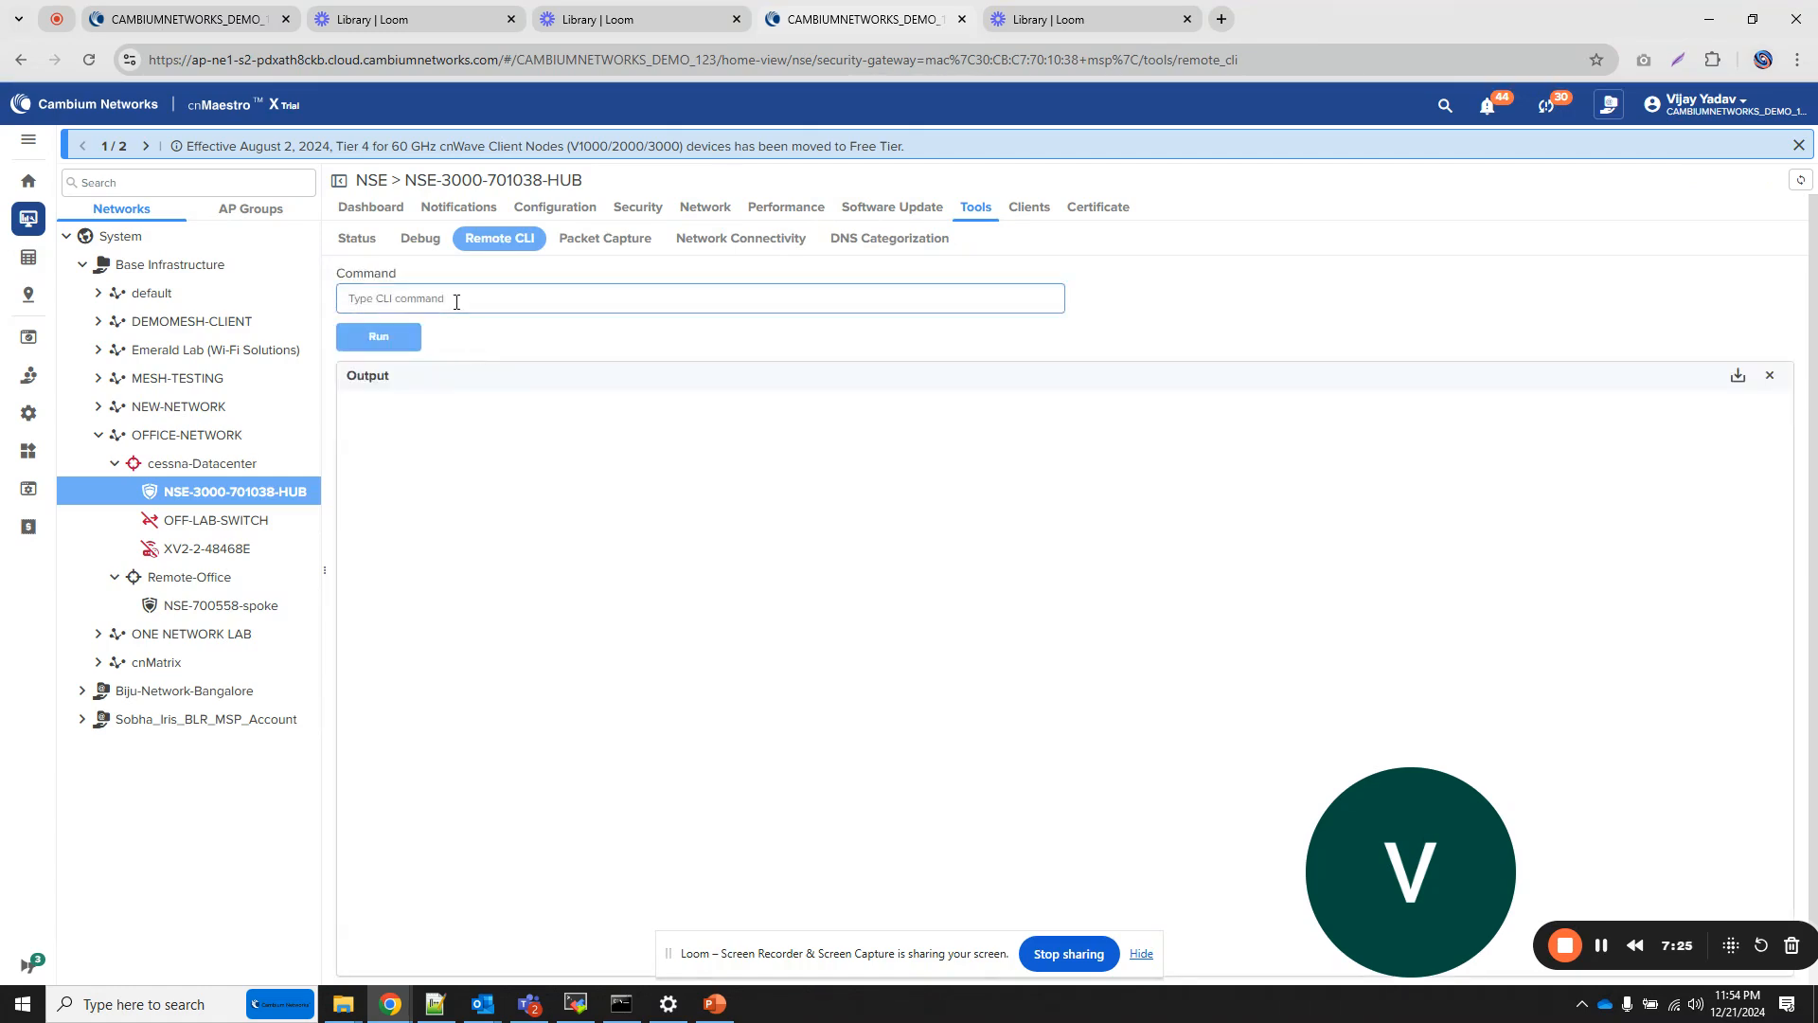
text(ping 192.168.152.1)
drag(456, 303, 313, 298)
key(ctrl+c)
click(401, 347)
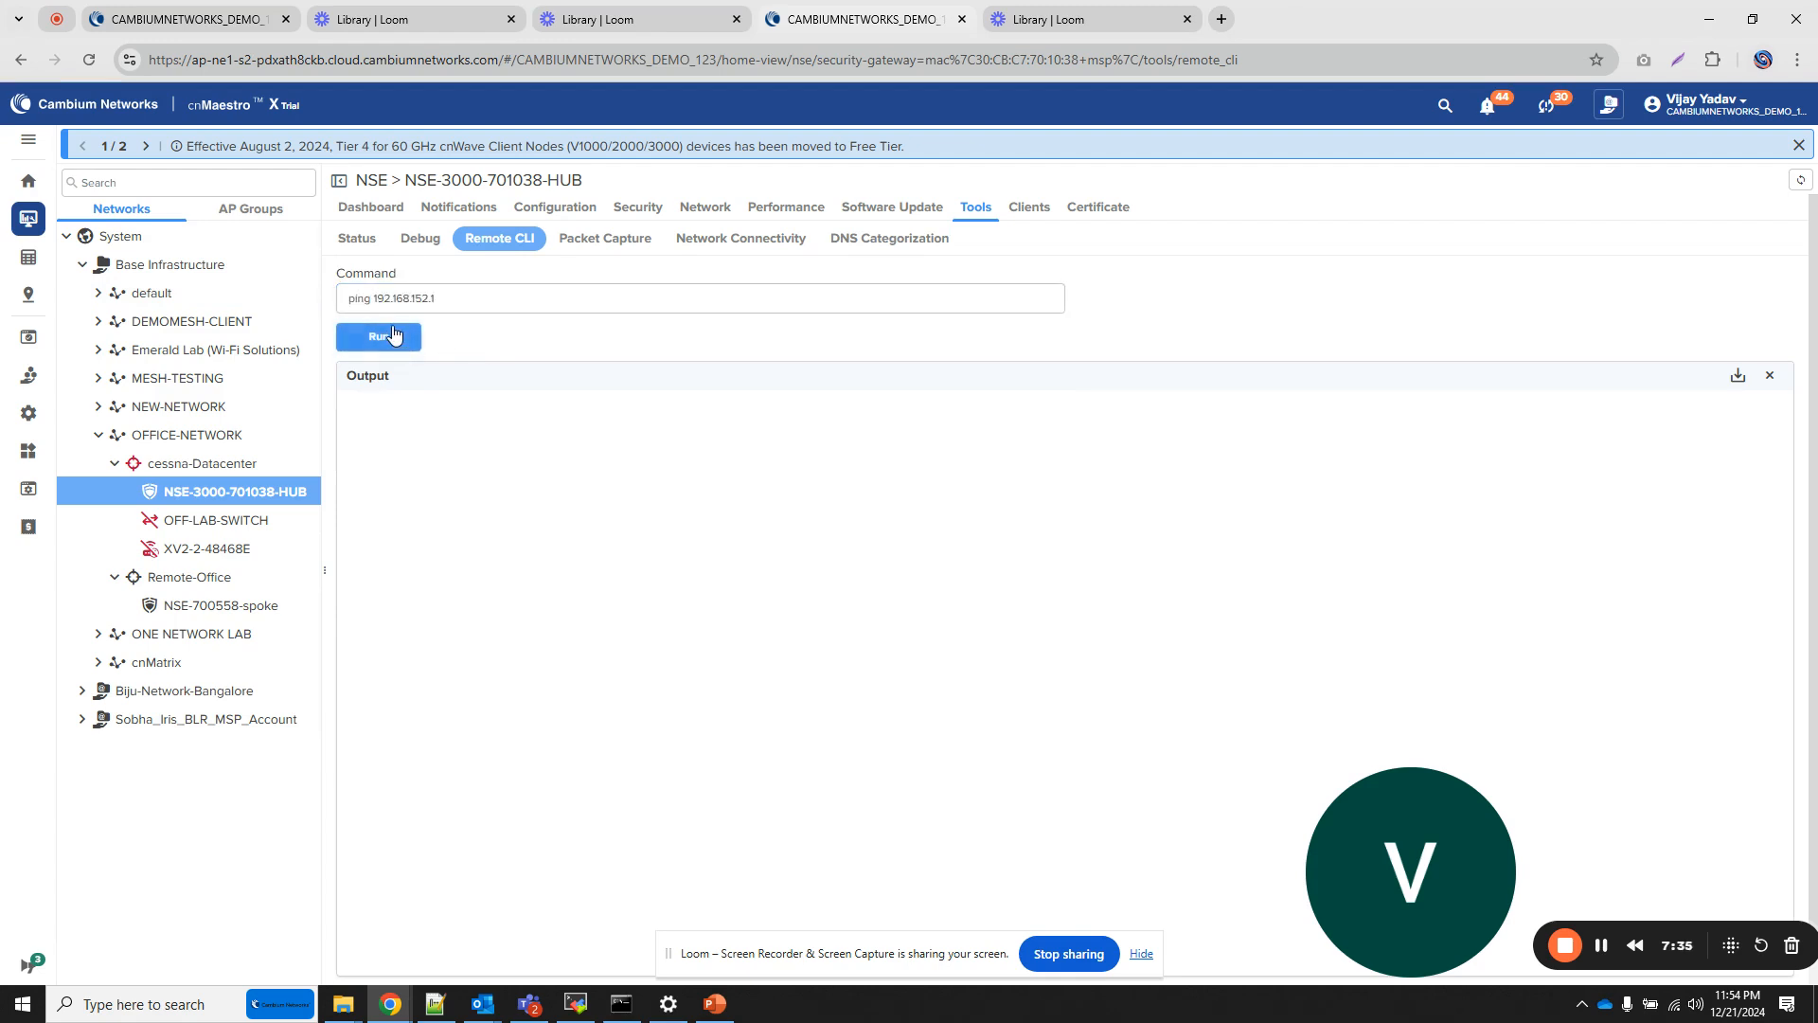
click(396, 338)
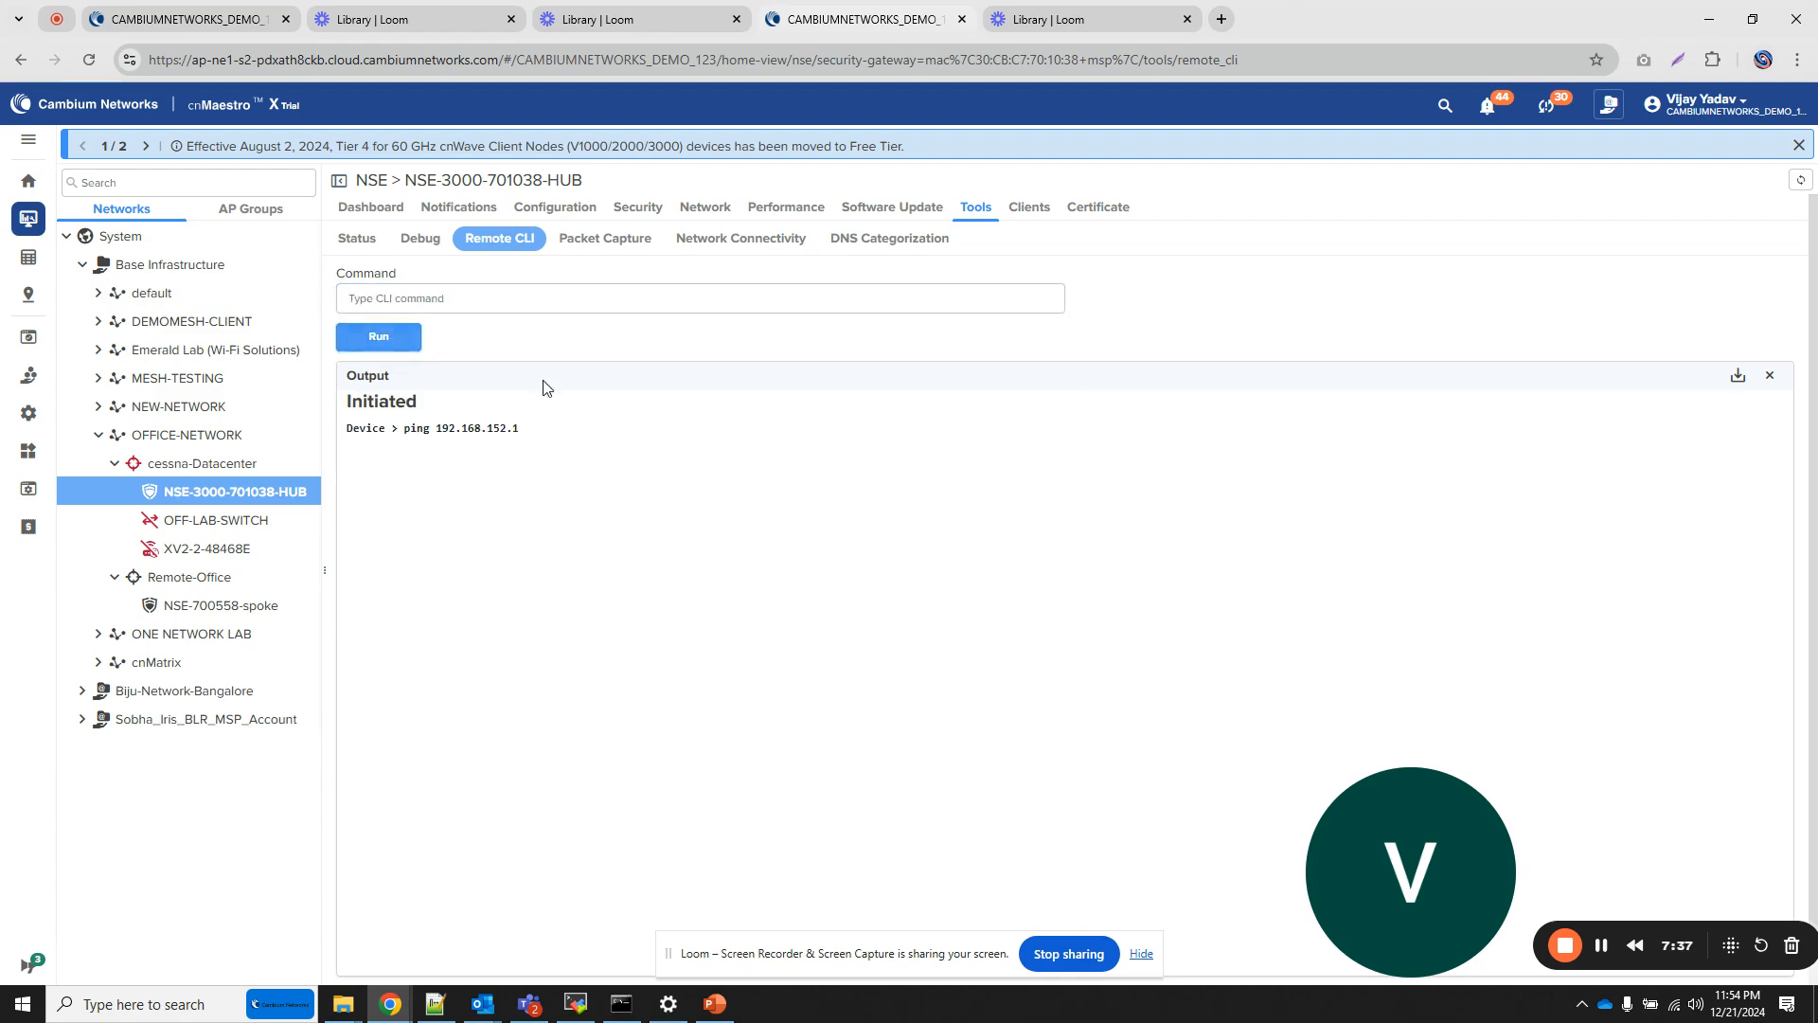
- Ping the spoke's second subnet gateway, 192.168.153.1, from the hub device's Remote CLI
click(465, 298)
key(ctrl+v)
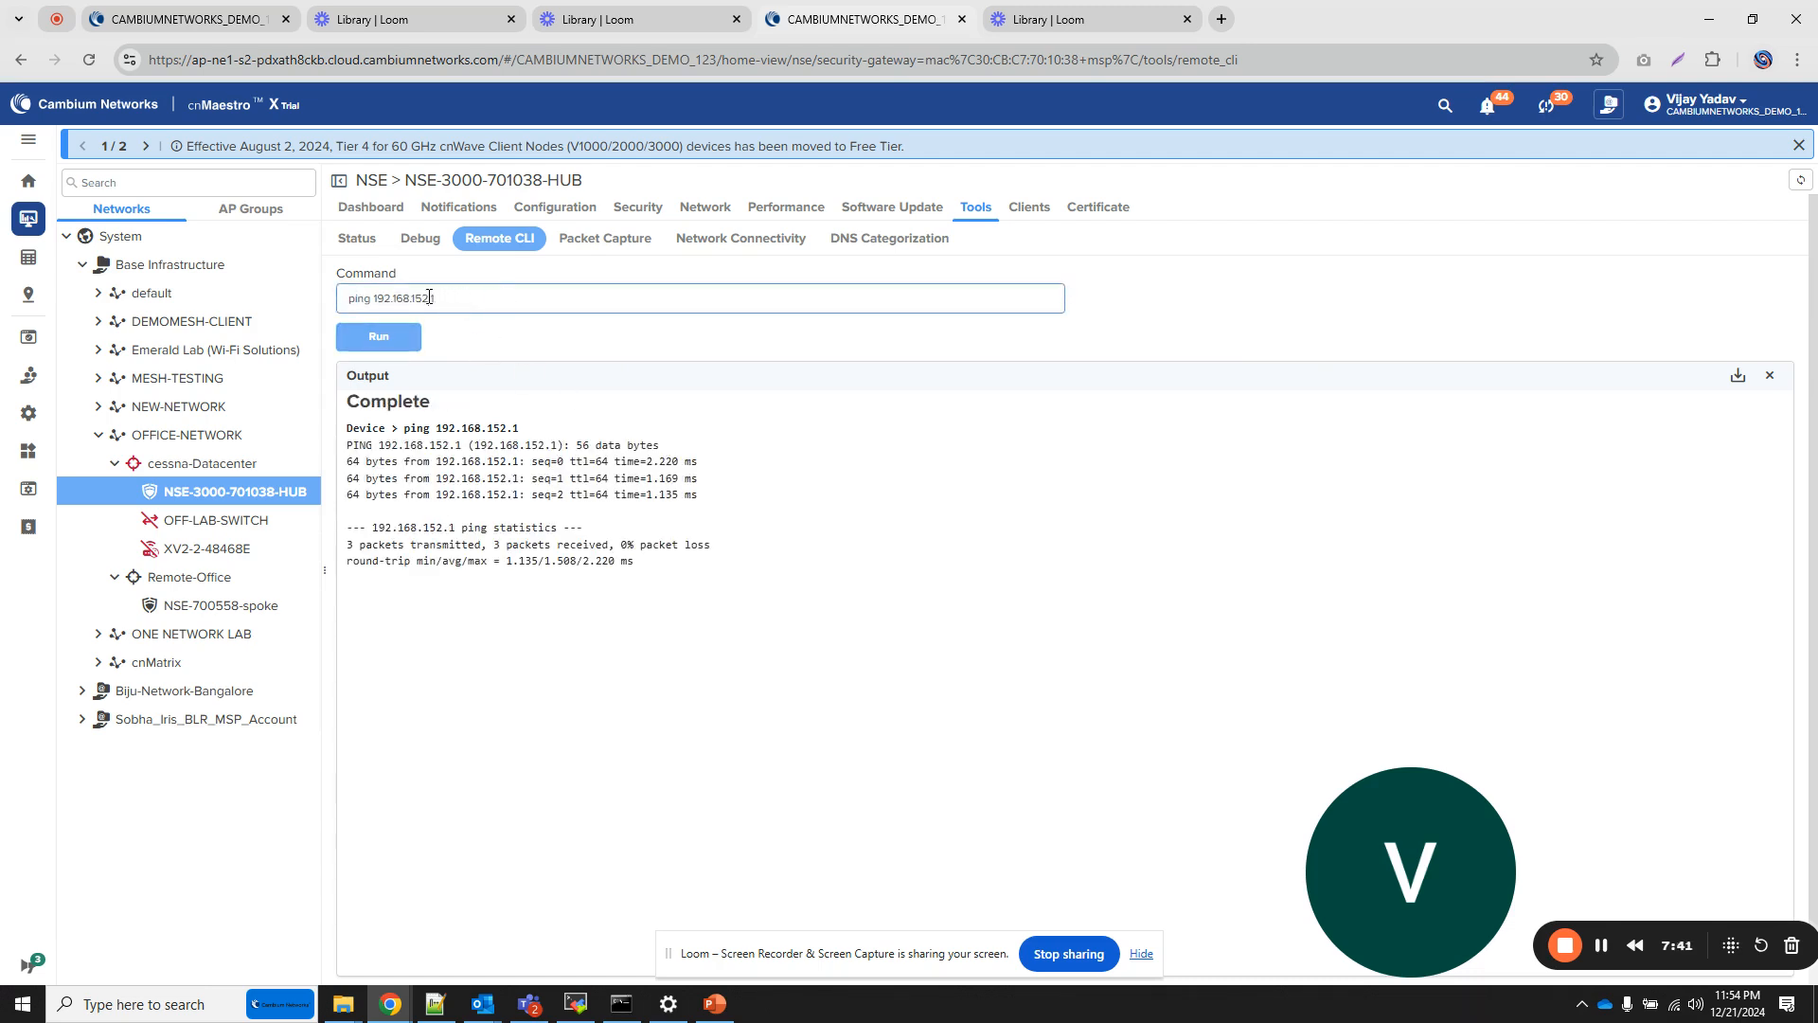
key(Return)
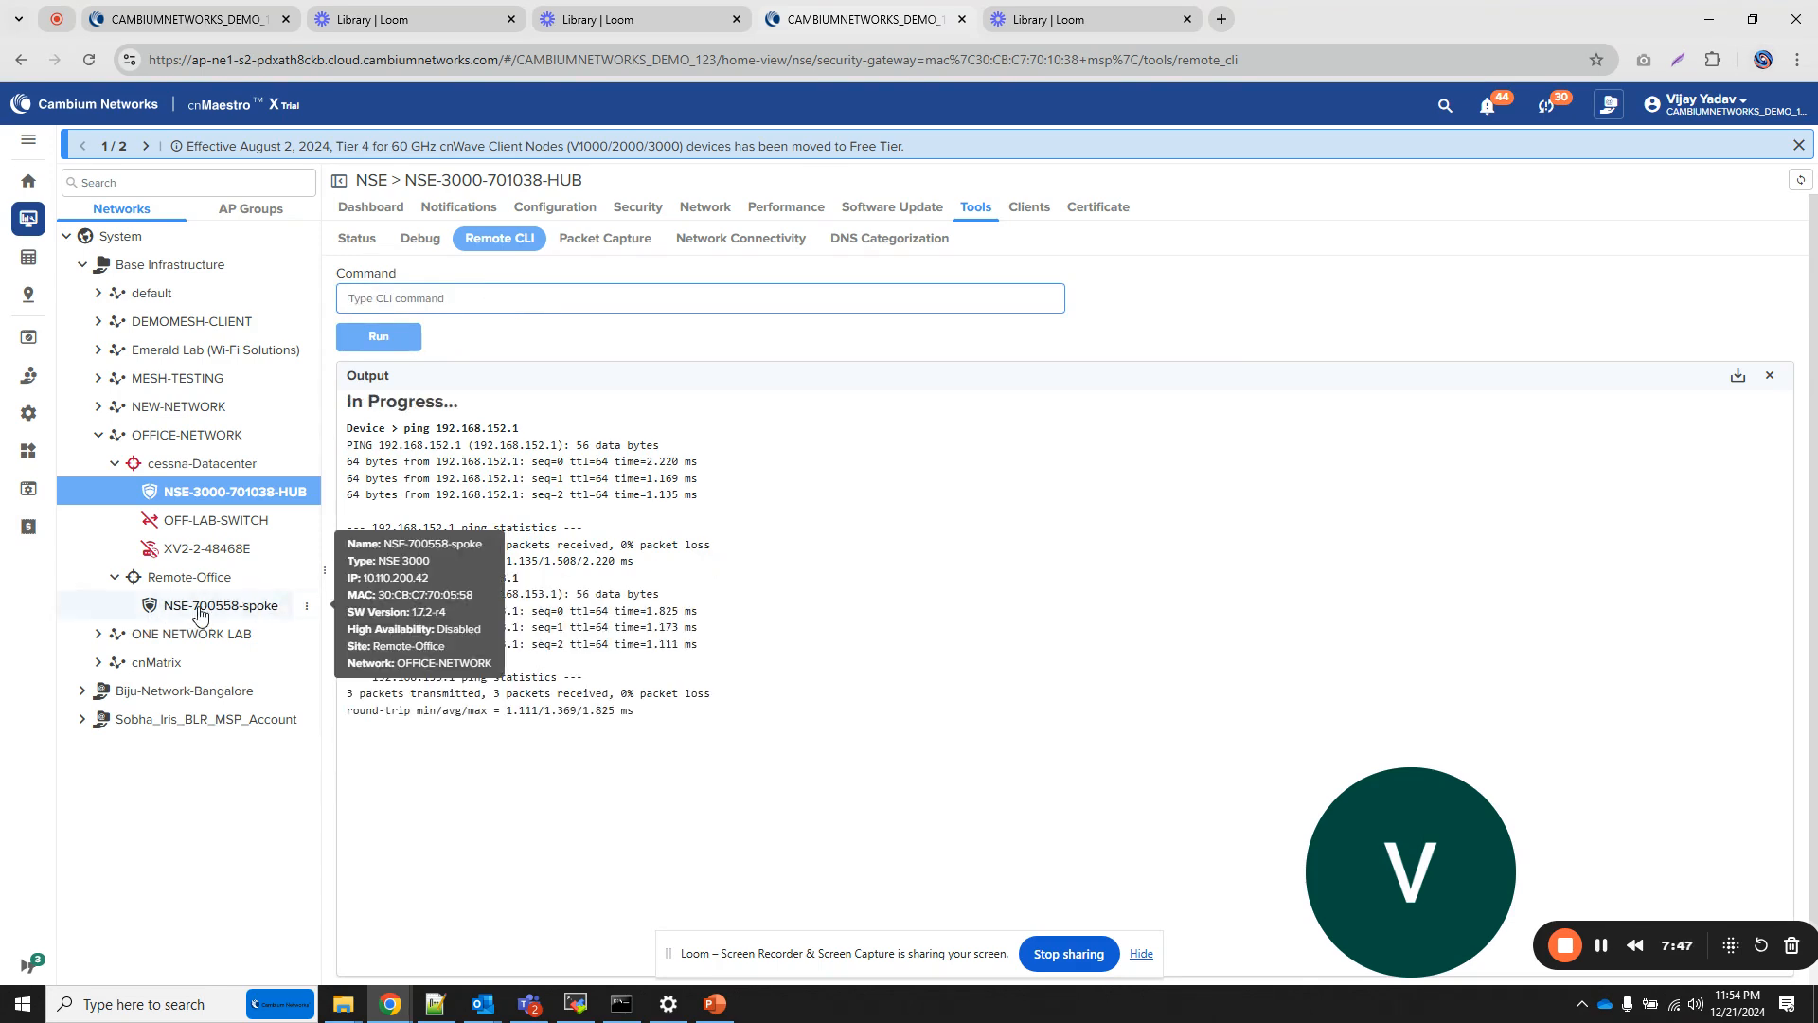
- Ping the hub-side address 192.168.30.1 from the NSE-700558-spoke device's Remote CLI
click(244, 615)
click(456, 297)
key(ctrl+v)
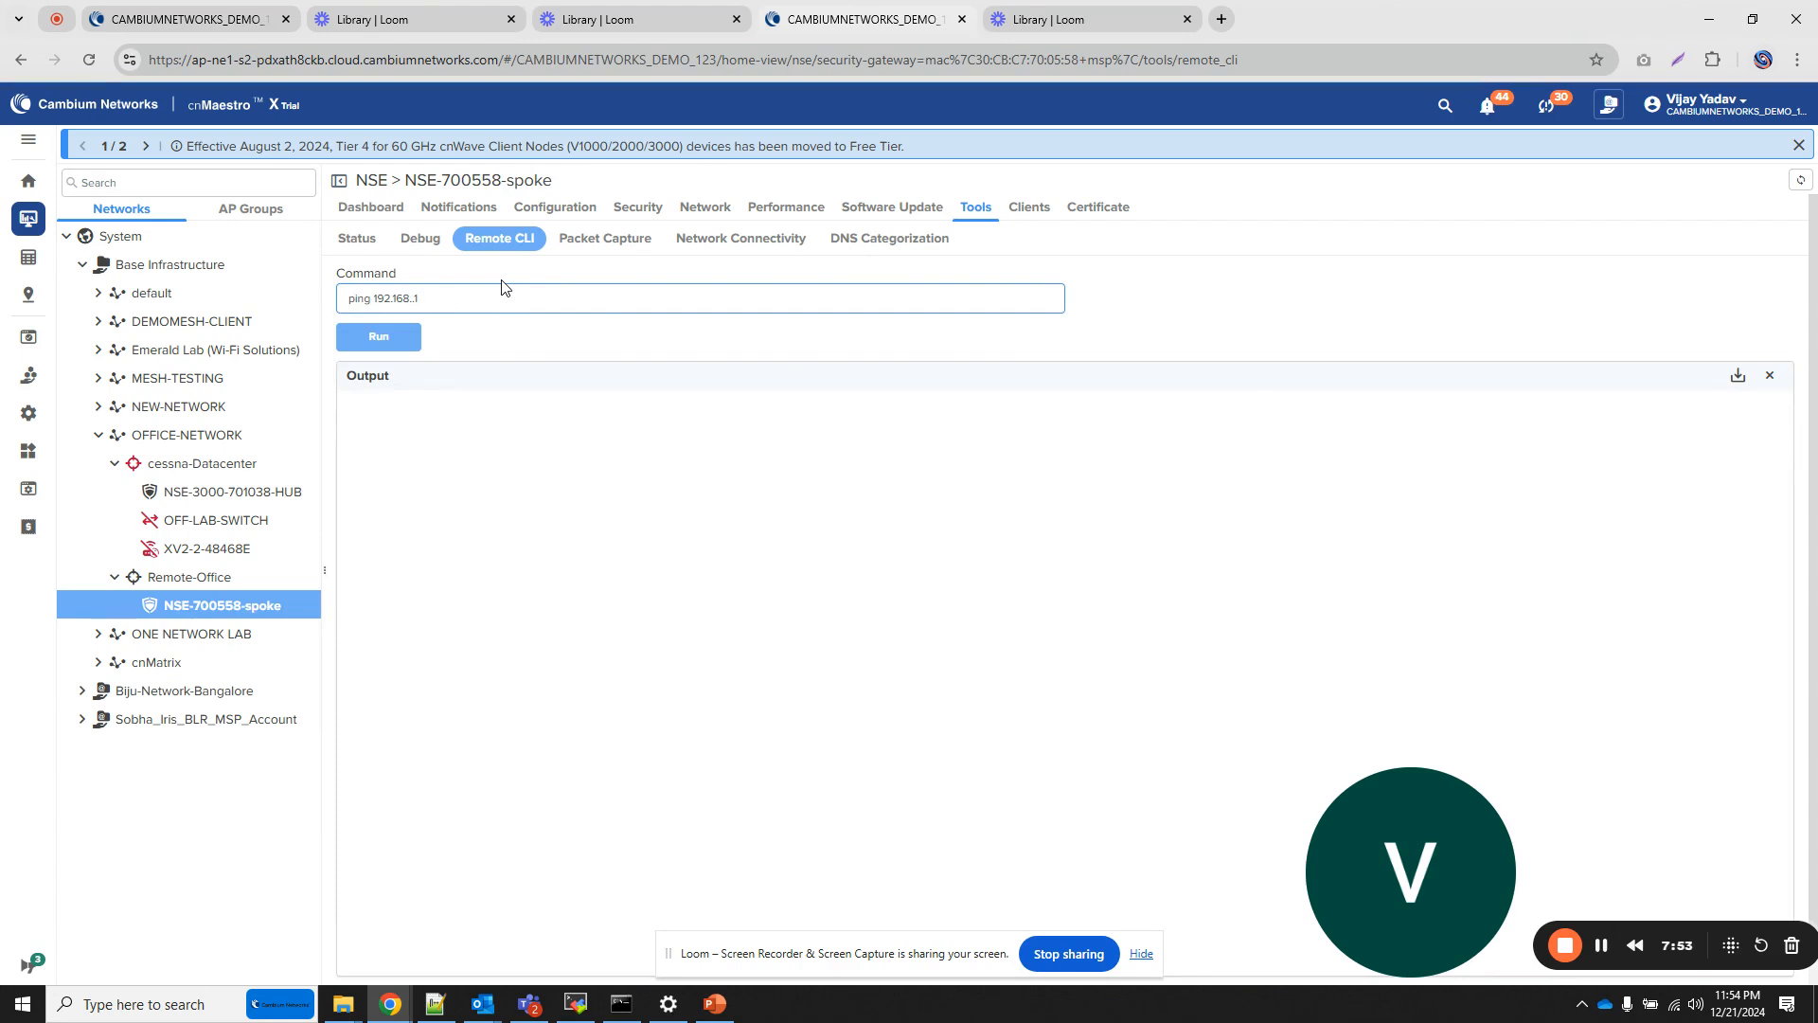
click(389, 337)
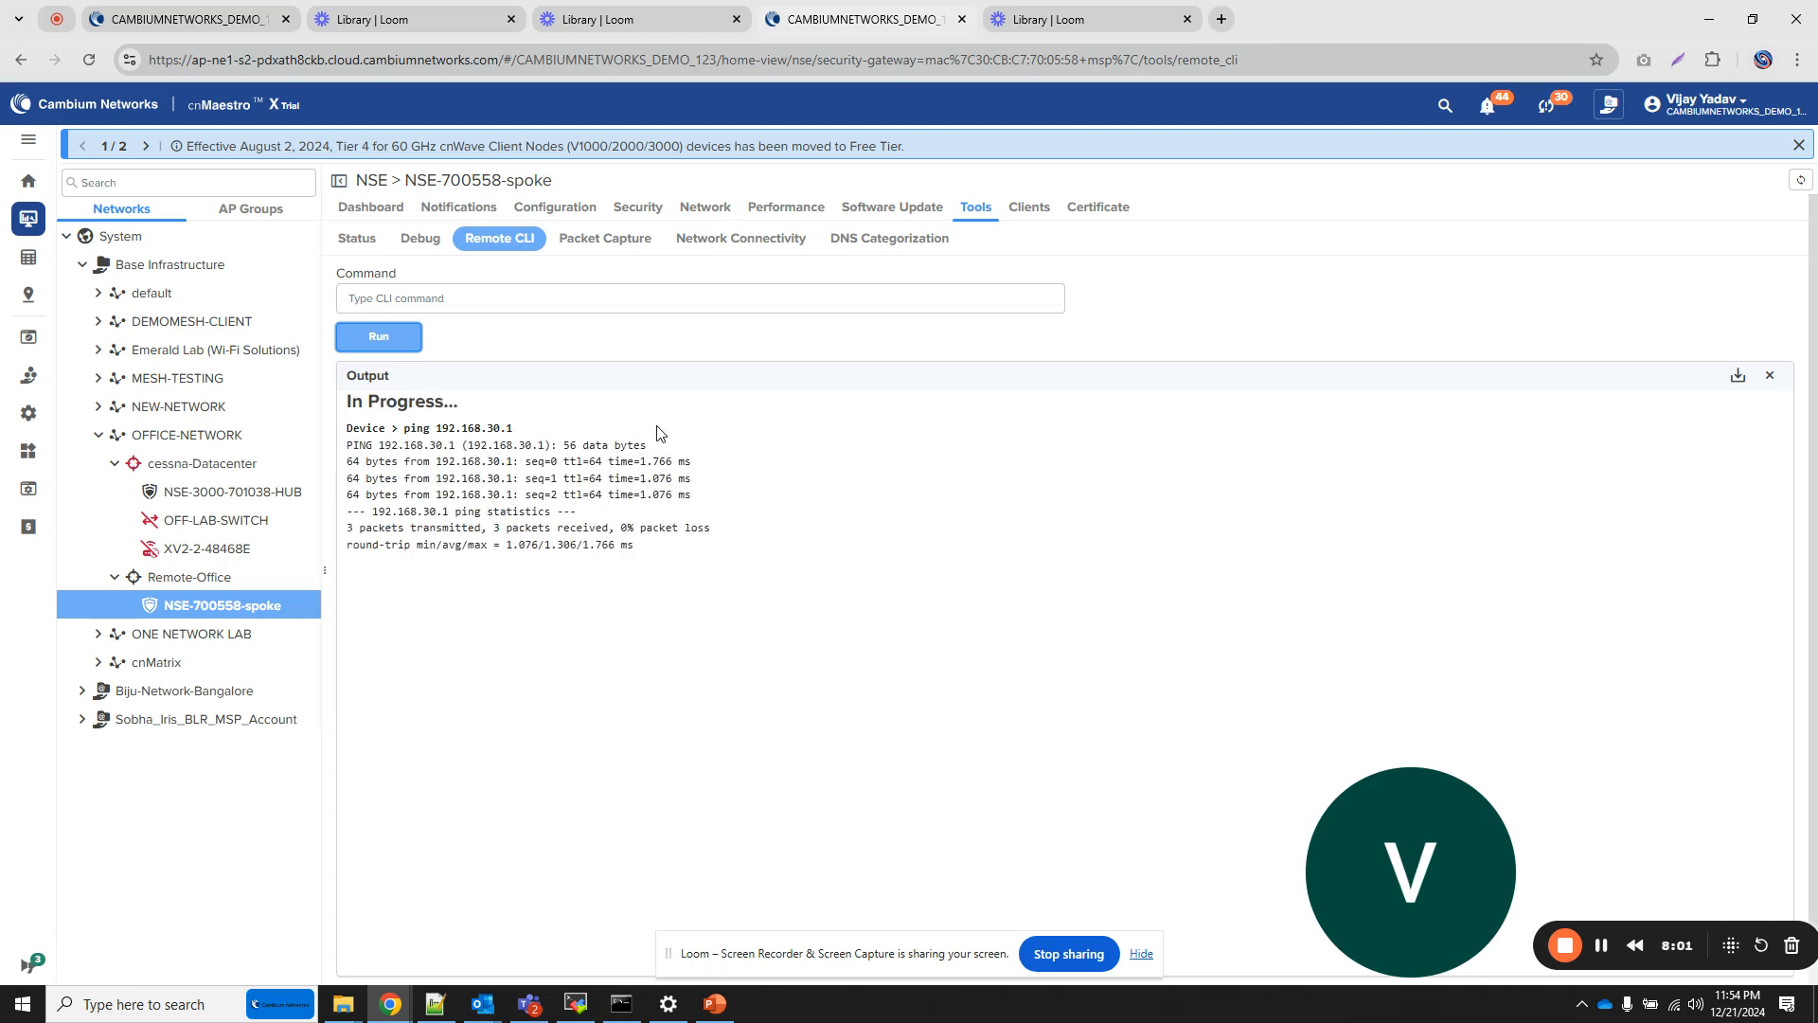
- Review the VPN site statistics, including received and transmitted bytes, on the spoke device and on the hub device
click(710, 208)
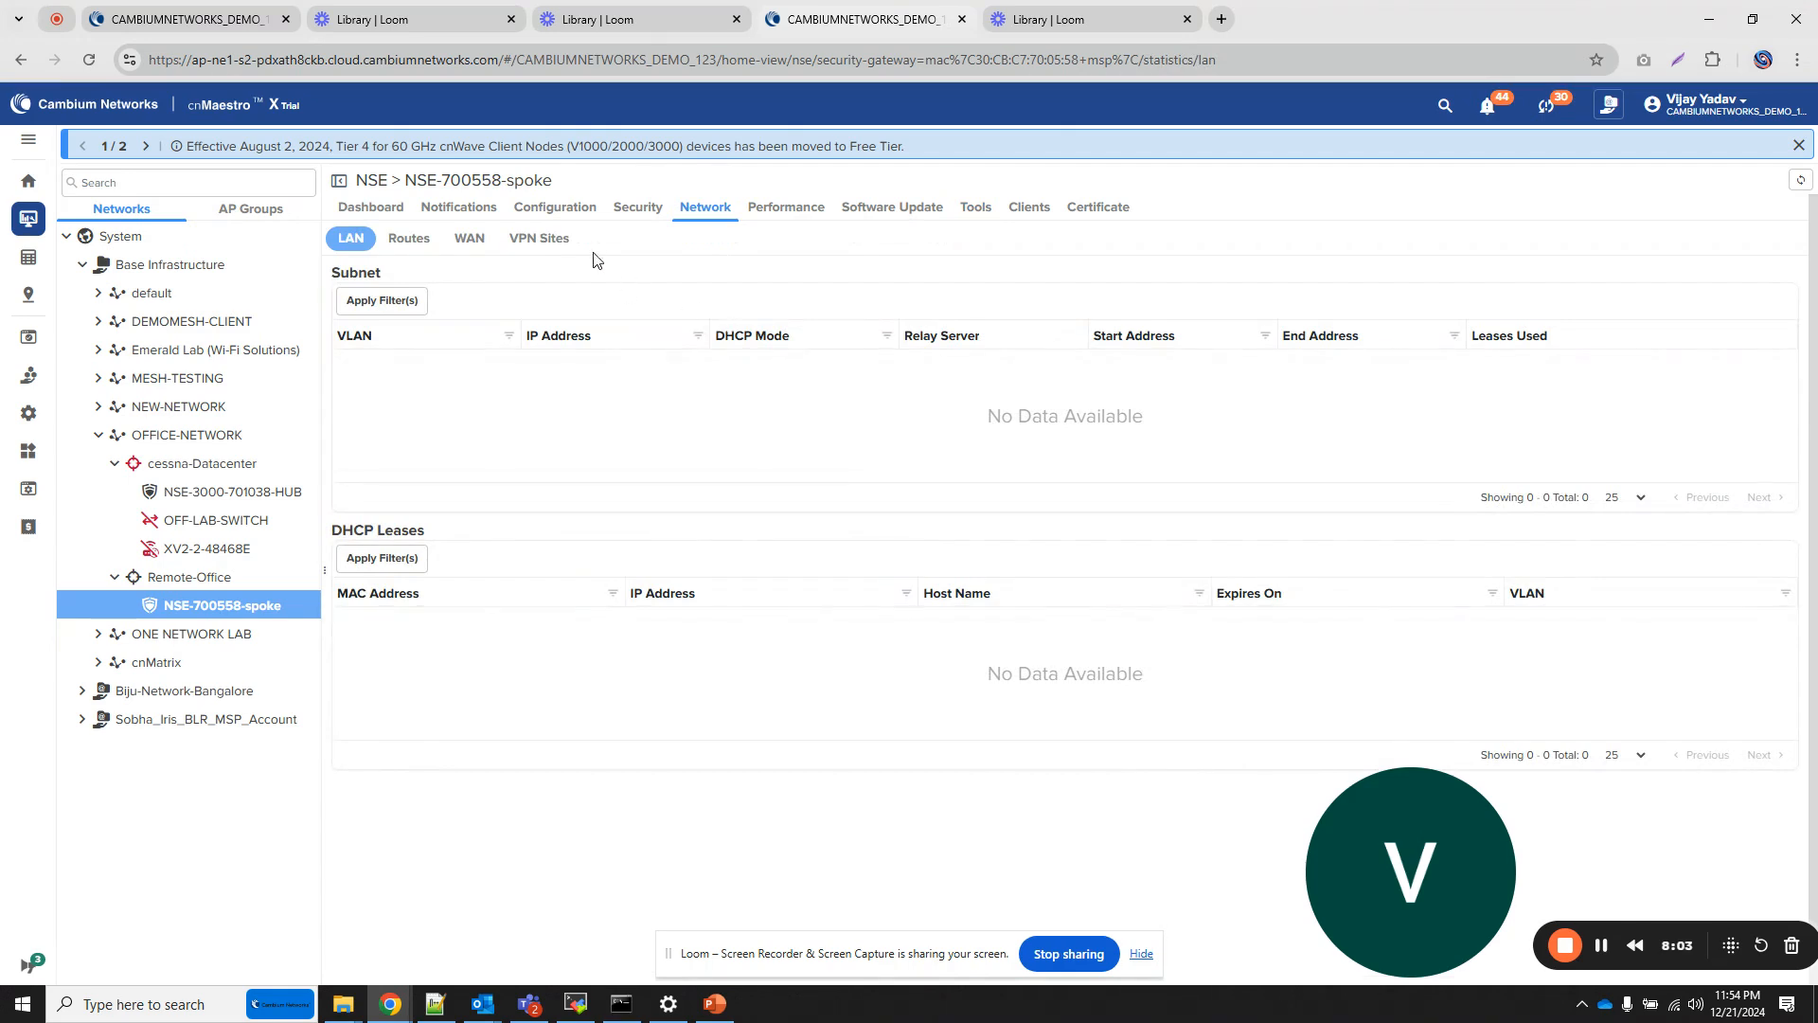
click(552, 239)
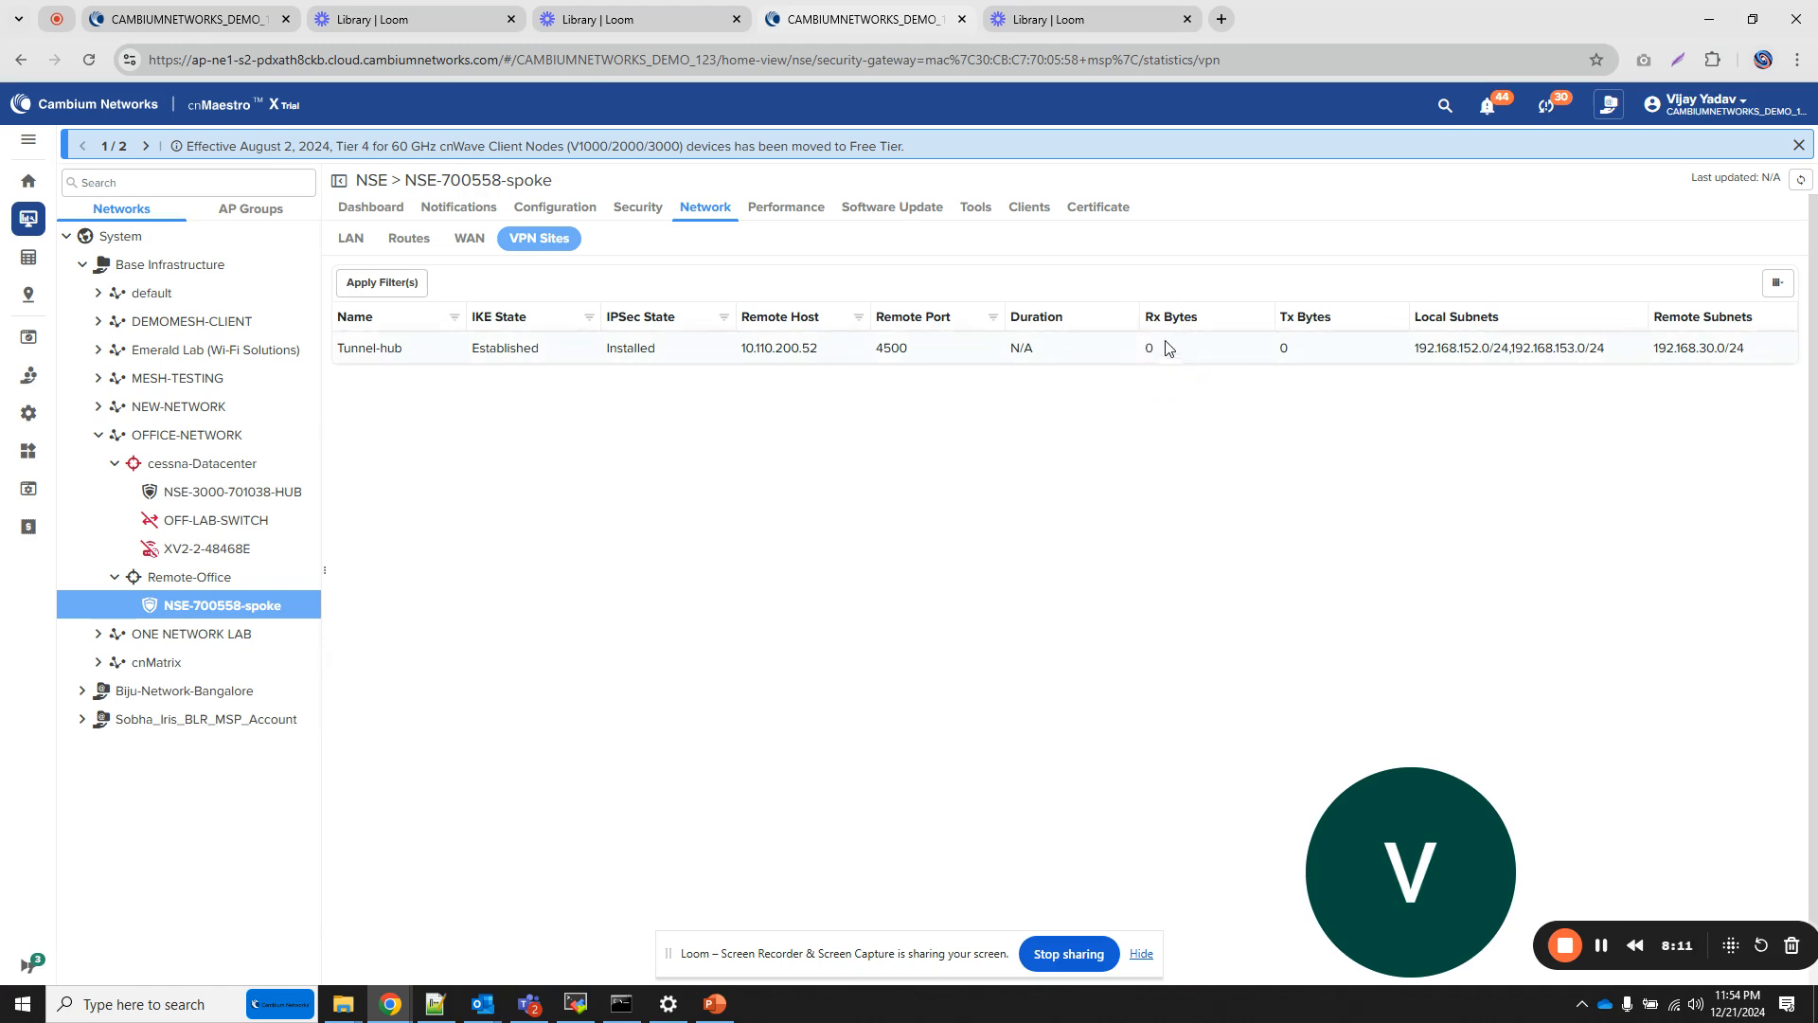
click(253, 502)
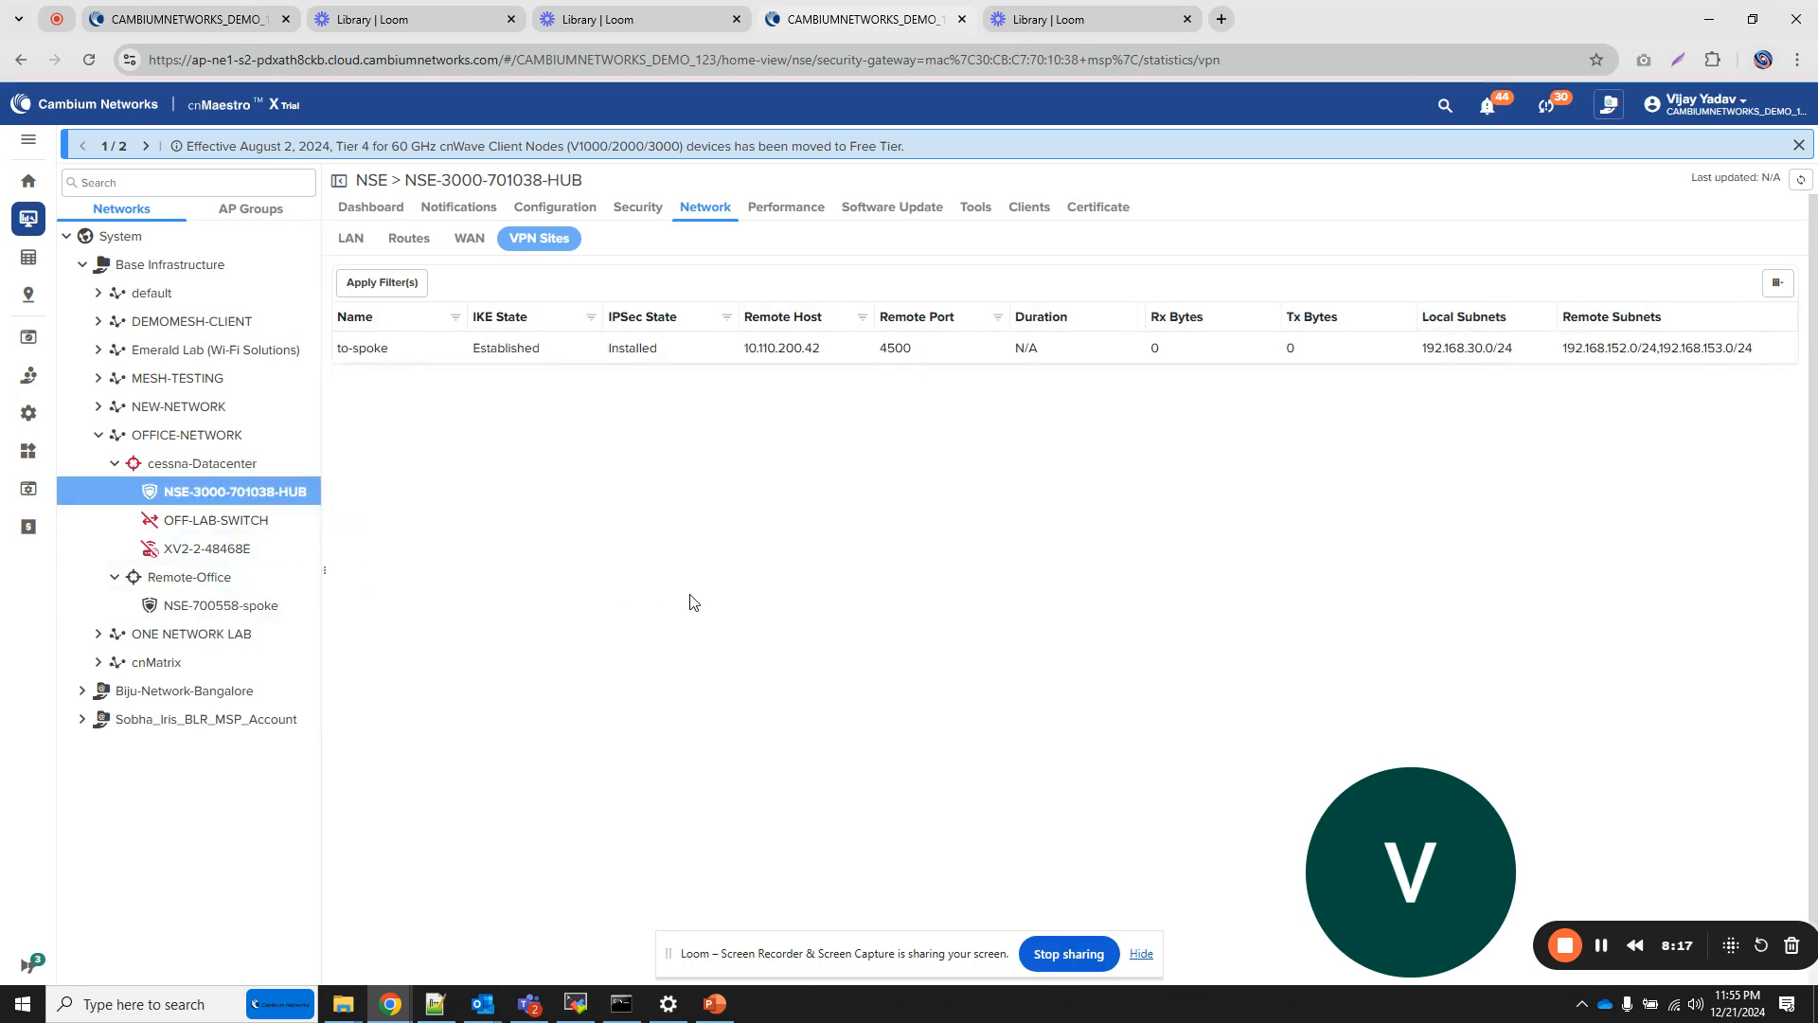
- Run the command "service show debug-logs vpn" in the hub device's Remote CLI
click(981, 212)
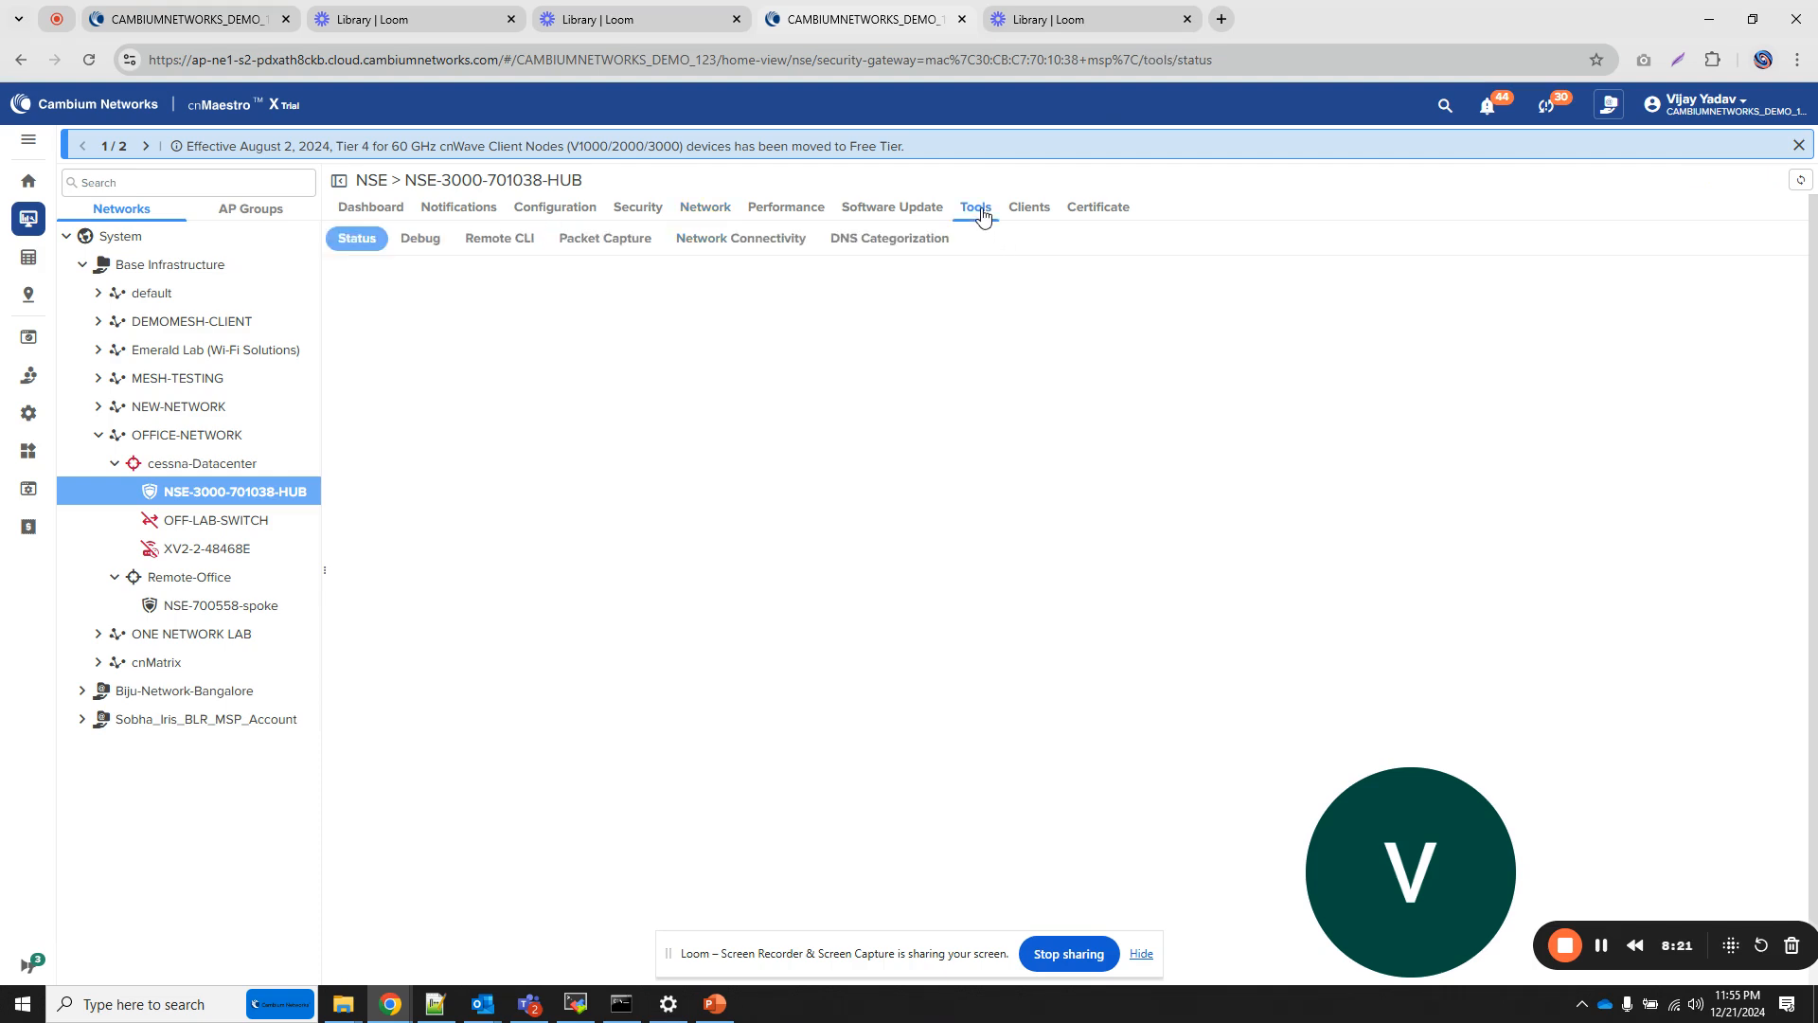
click(510, 241)
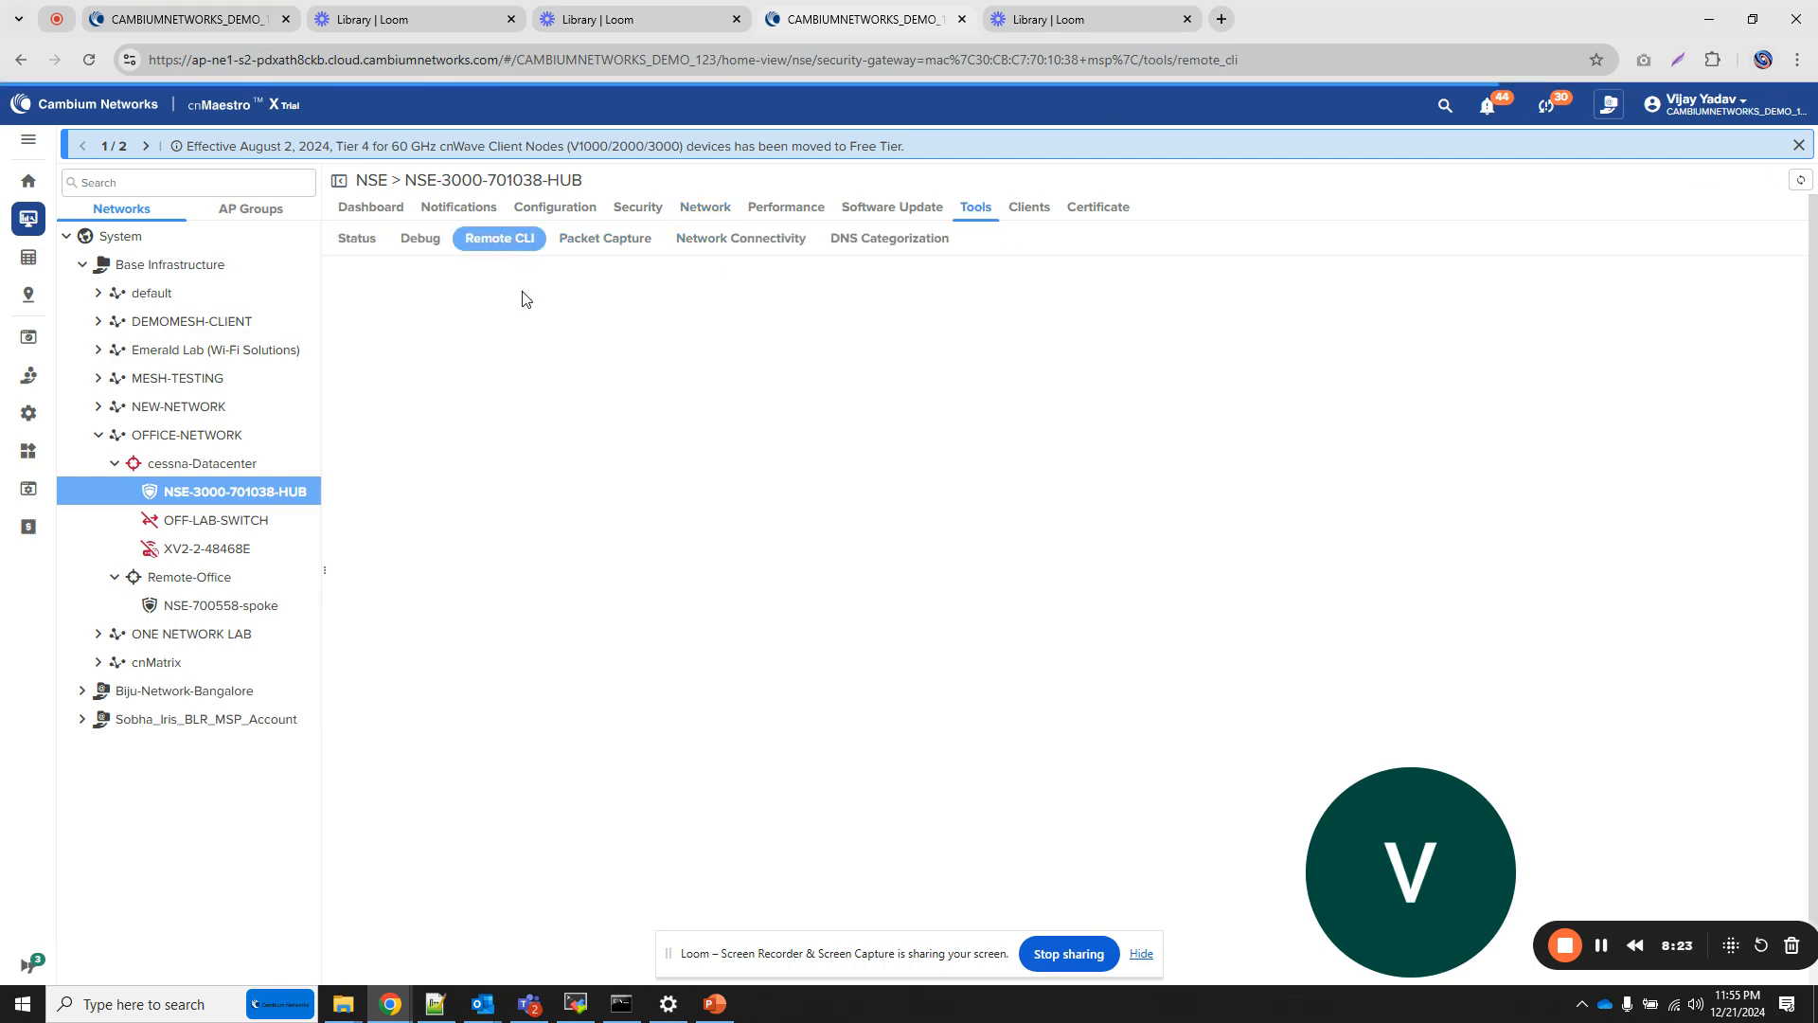
click(459, 299)
text(service show debug)
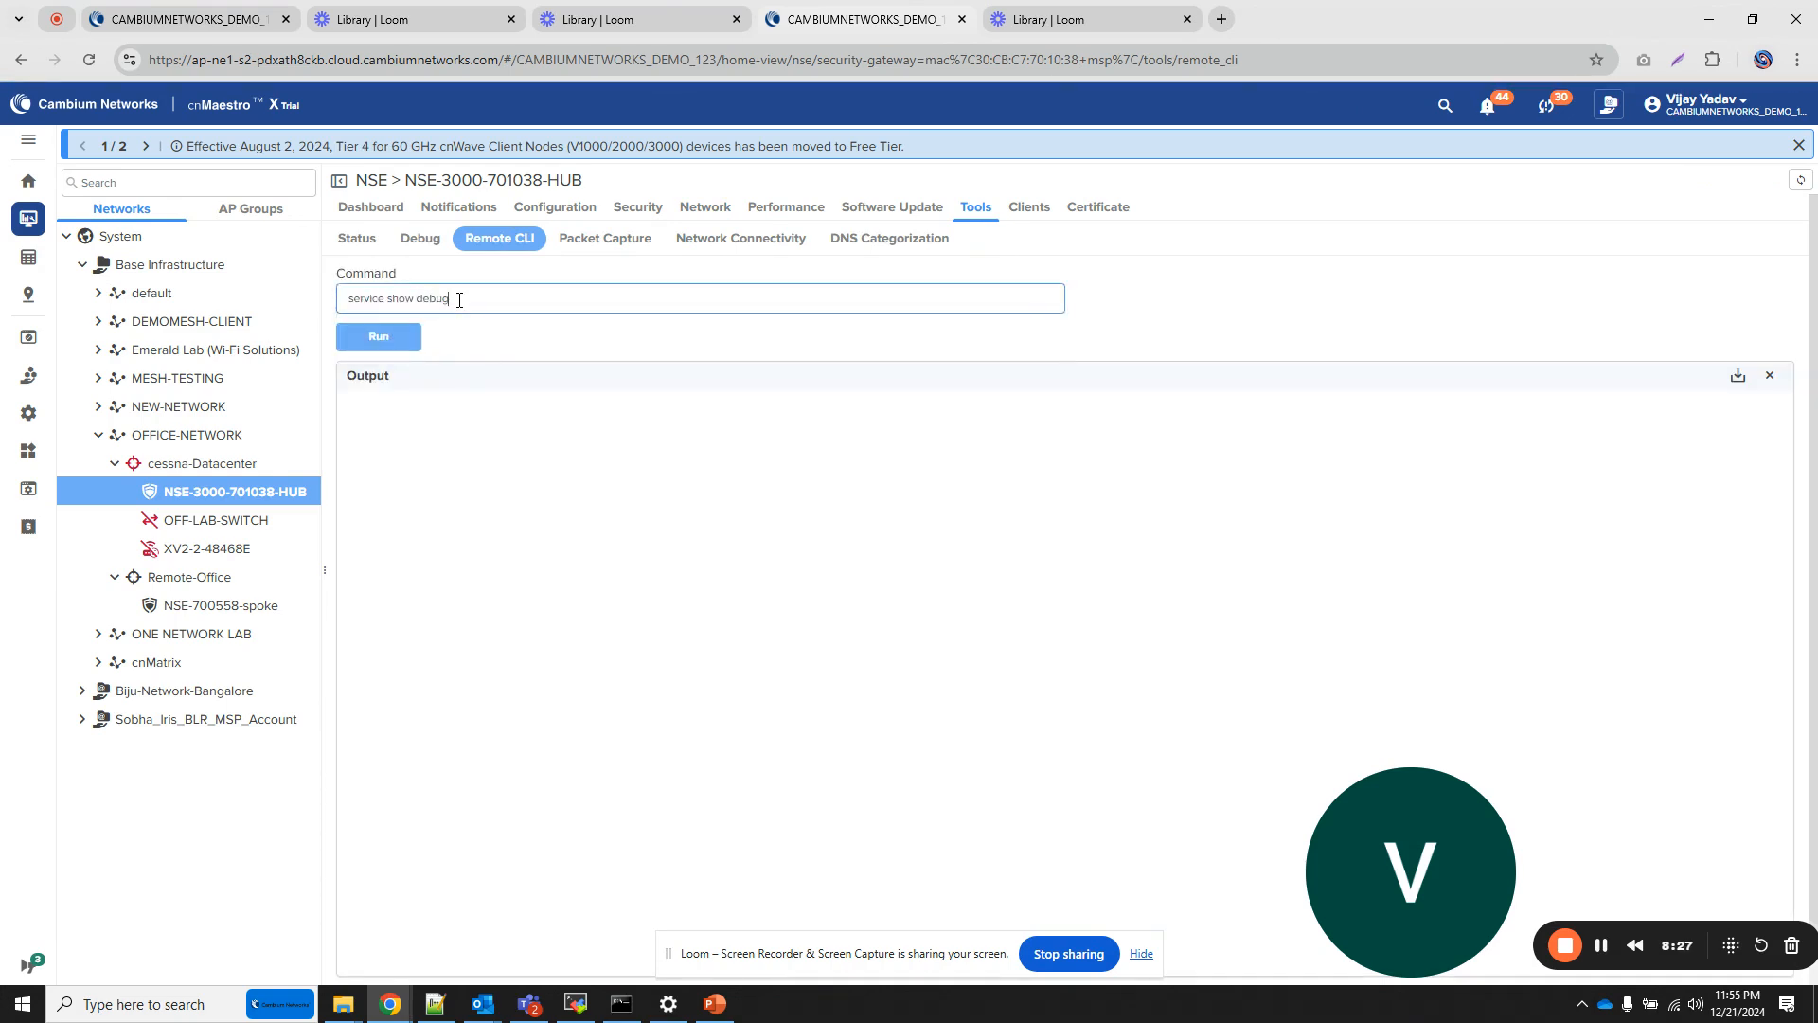
text( logs vpn)
key(Return)
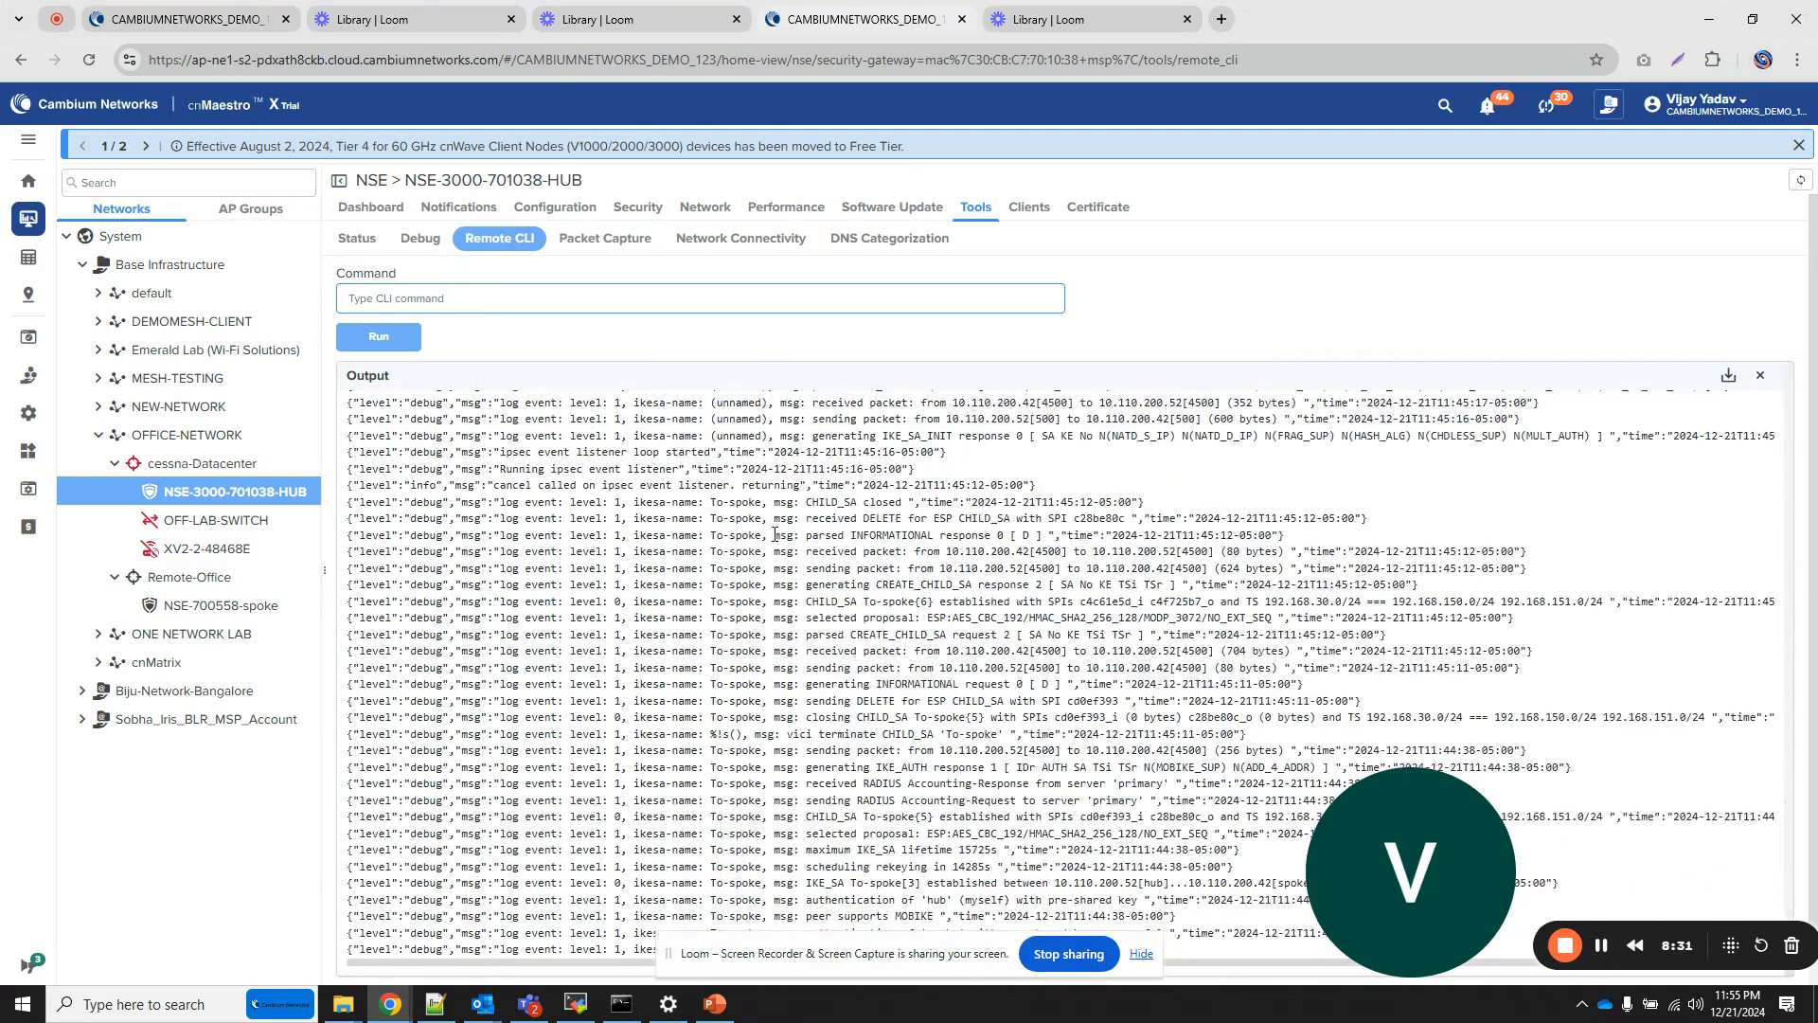
- Examine the hub's VPN debug log for the to-spoke CHILD_SA entry and its traffic selectors
scroll(720, 550, down, 10)
scroll(1816, 831, down, 1)
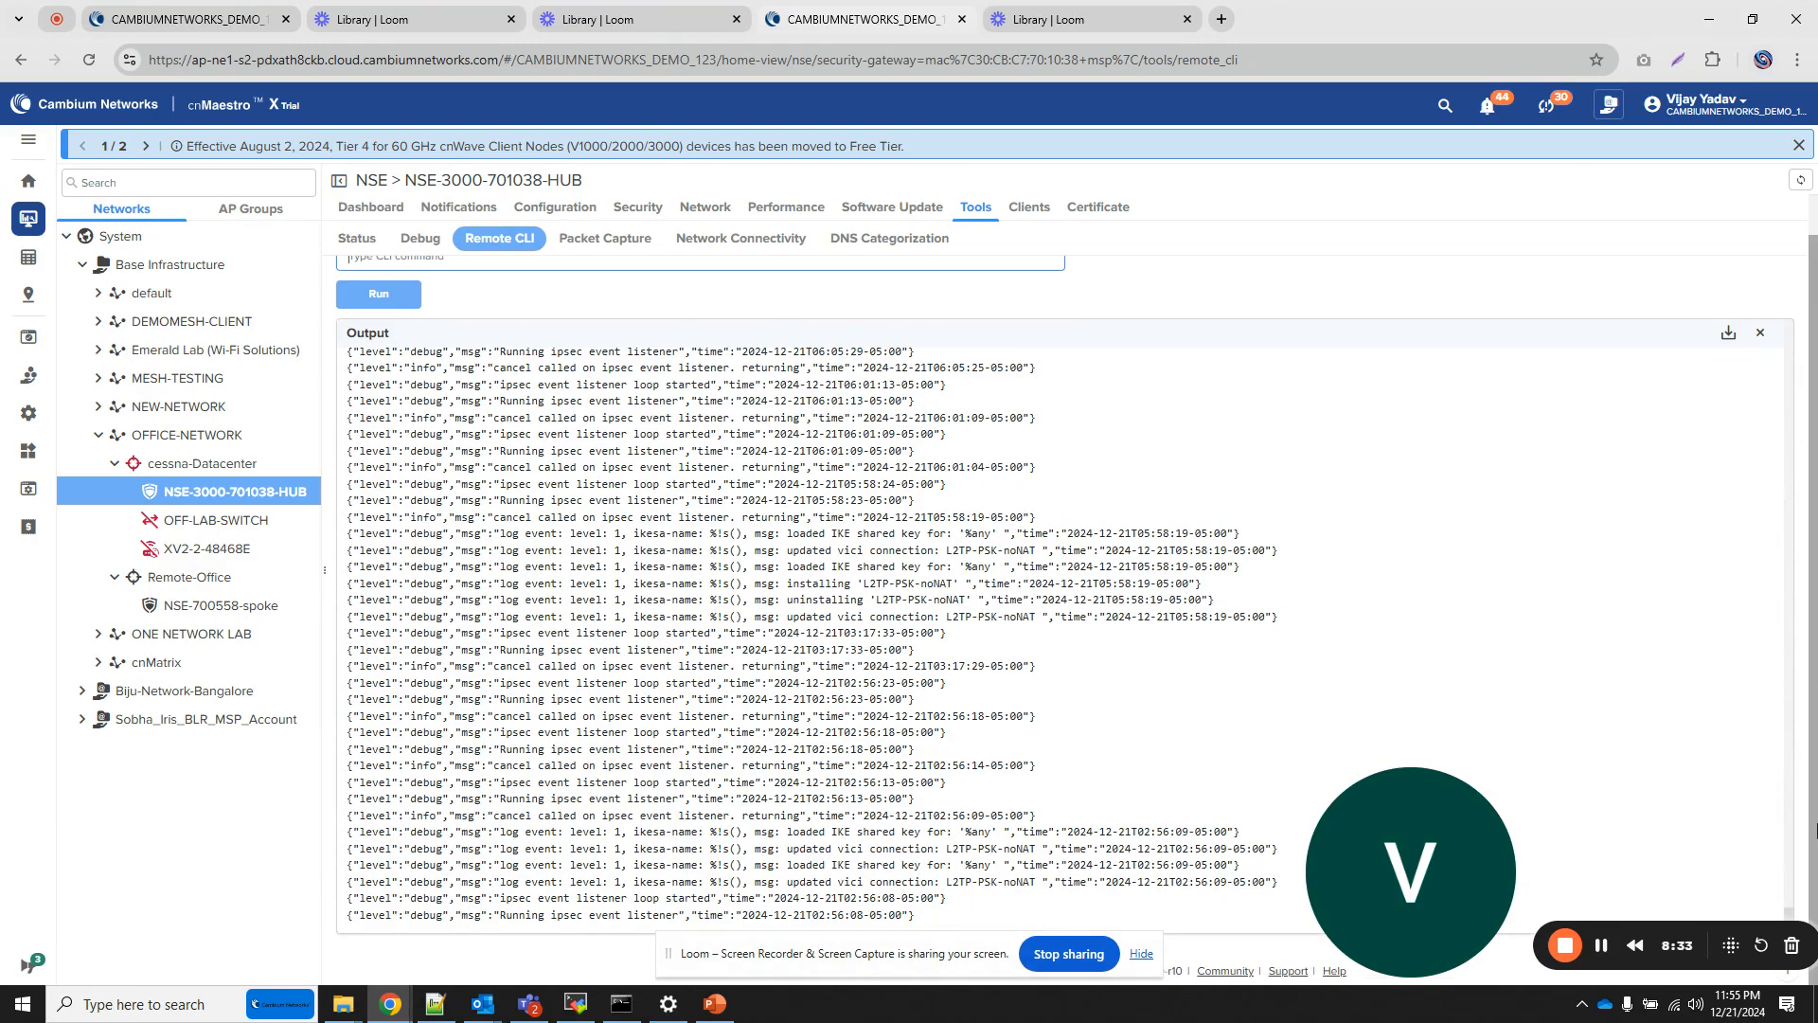
drag(1788, 916, 1809, 308)
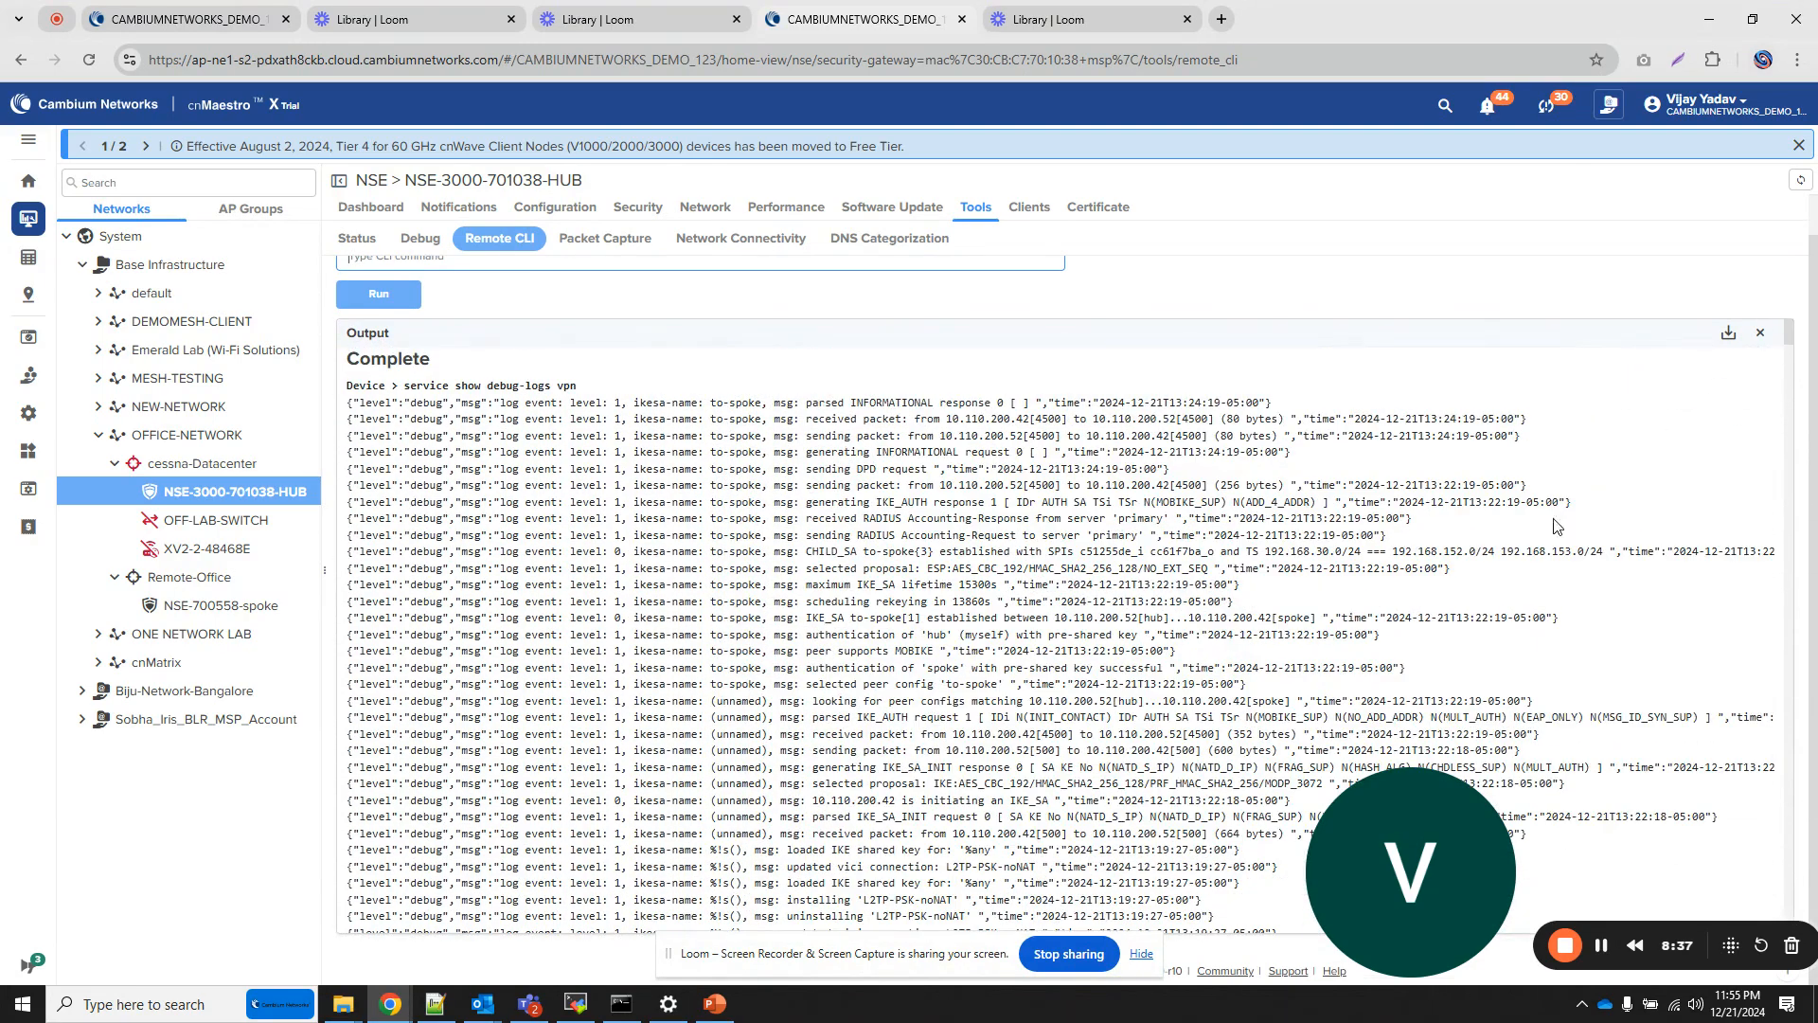
drag(794, 547, 1633, 551)
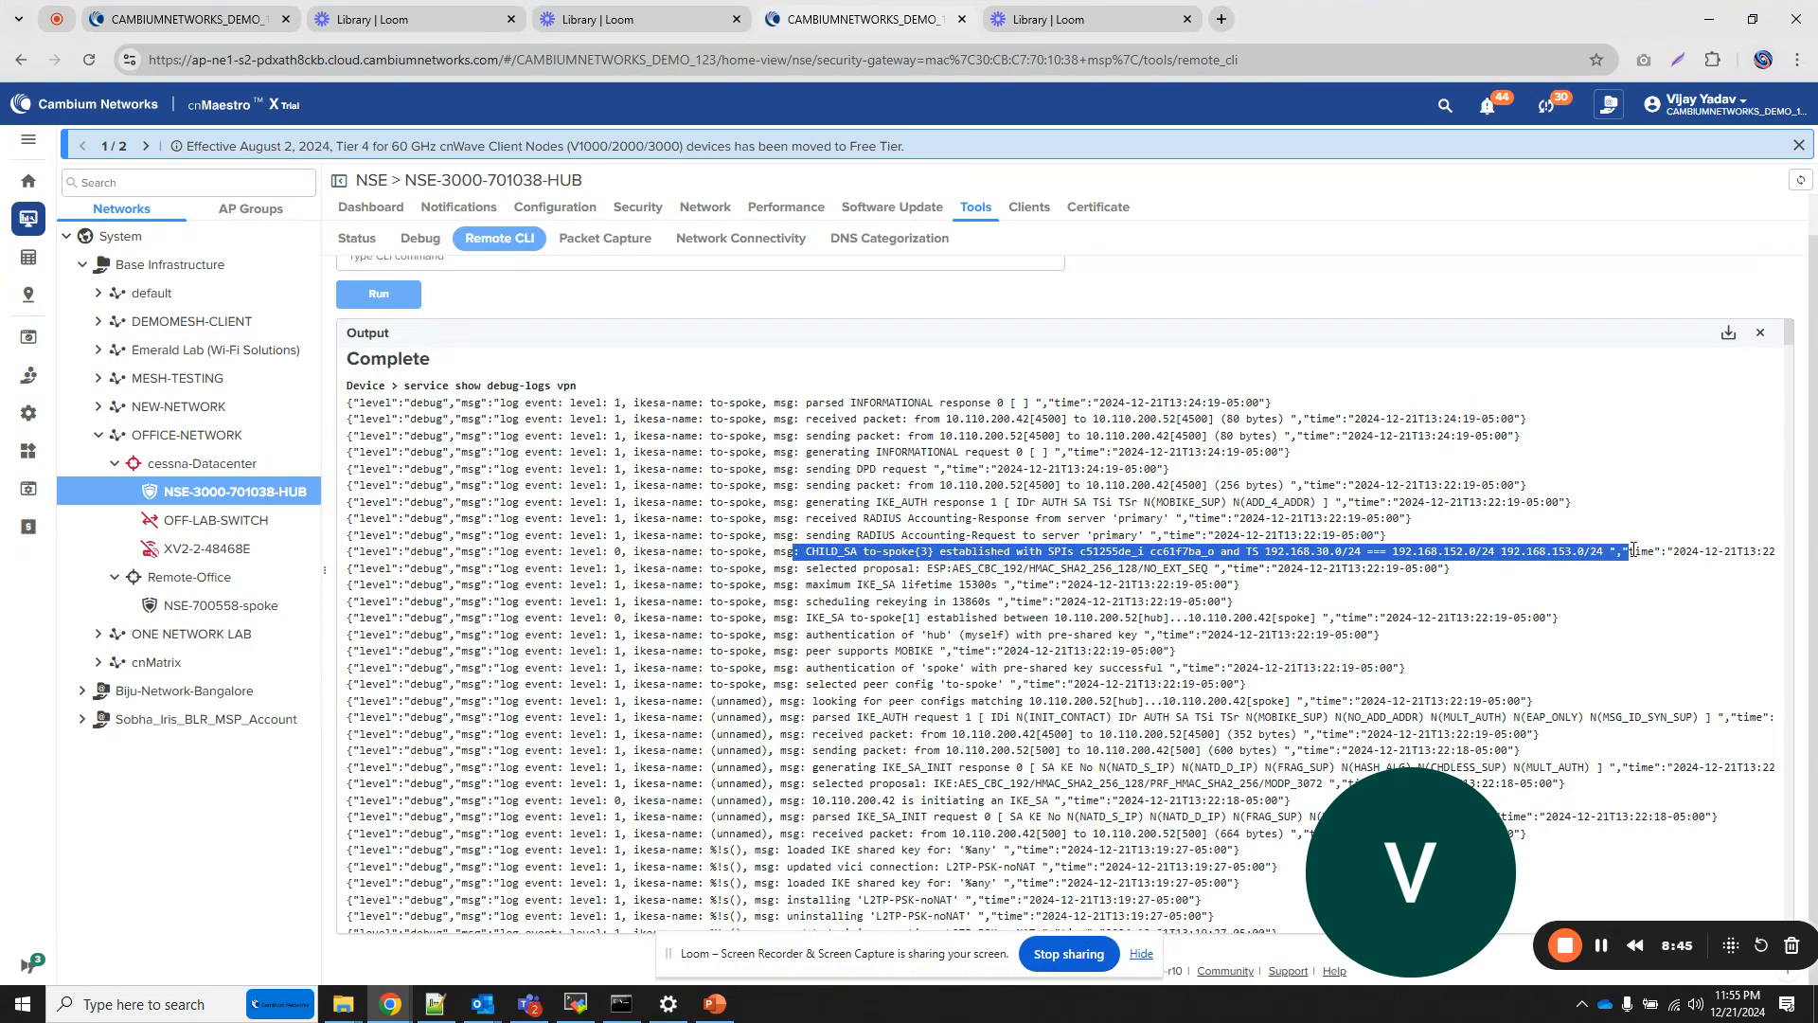